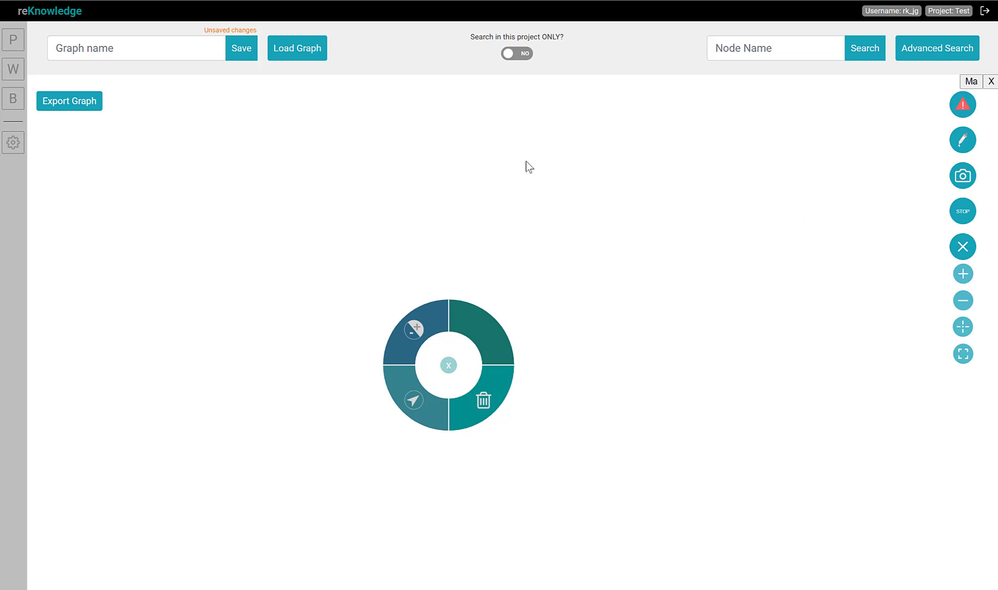
# Open Advanced Search and place a Find nodes block in the query builder workspace
pyautogui.click(410, 261)
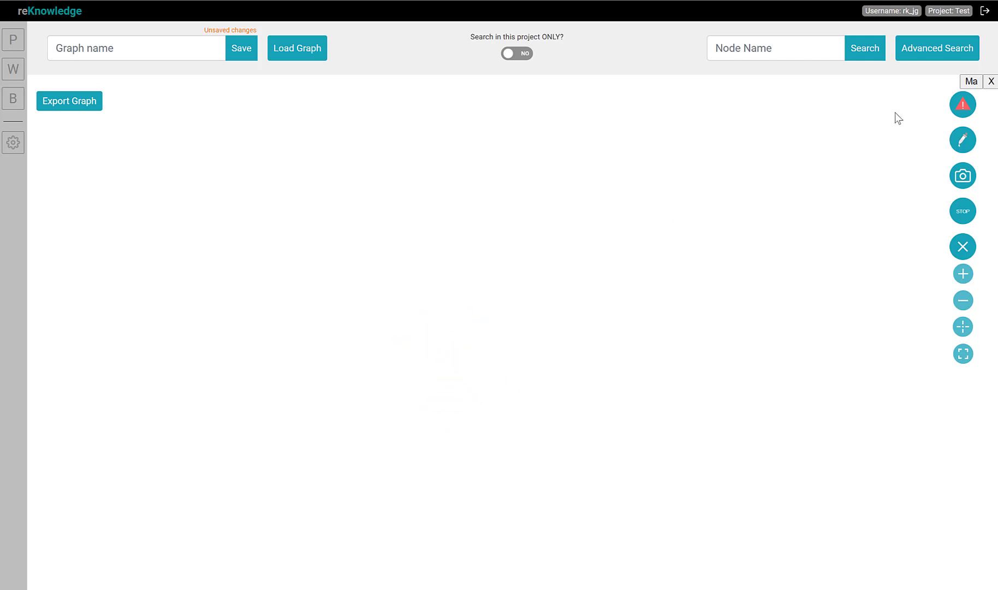
pyautogui.click(943, 54)
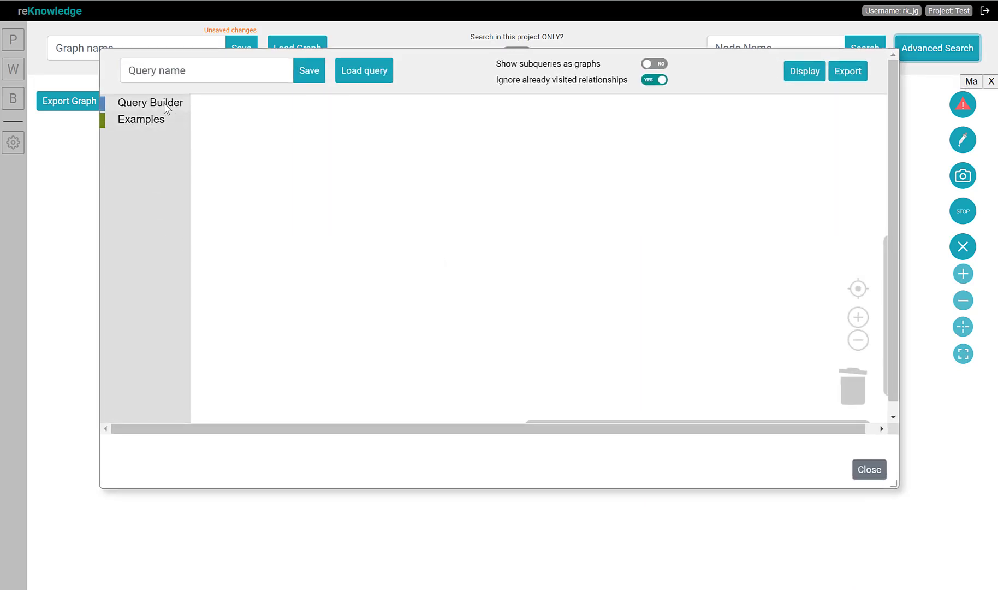
pyautogui.click(164, 103)
pyautogui.moveTo(200, 140); pyautogui.dragTo(236, 144)
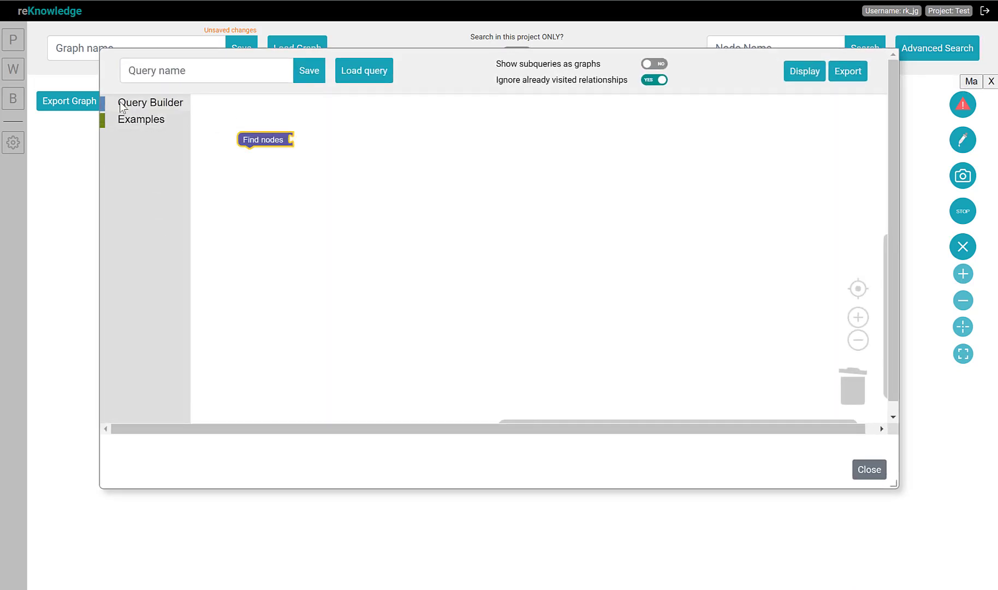
# Attach a 'with types in' block to the Find nodes block
pyautogui.click(124, 103)
pyautogui.click(219, 329)
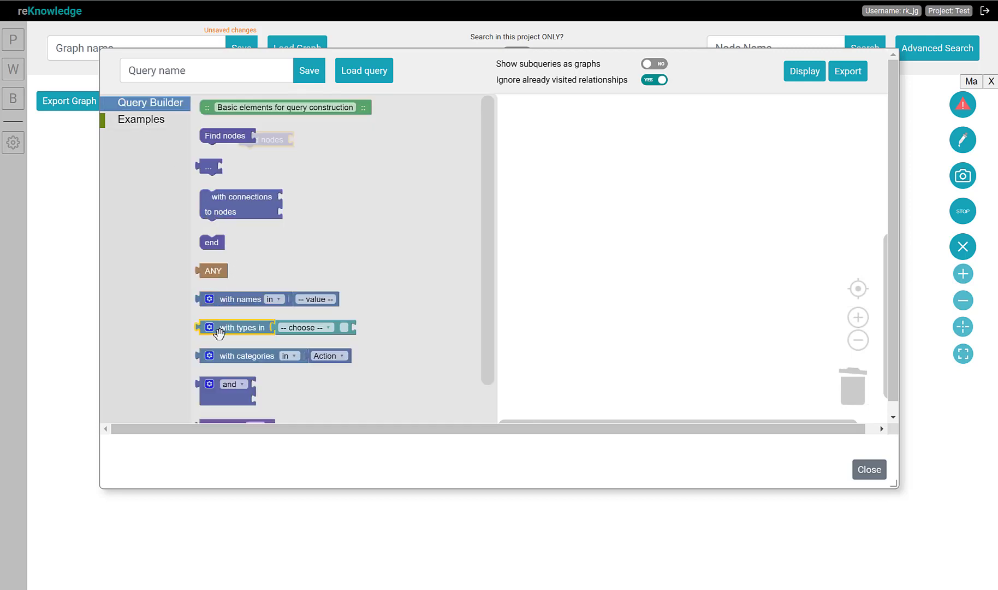
pyautogui.moveTo(222, 327); pyautogui.dragTo(318, 140)
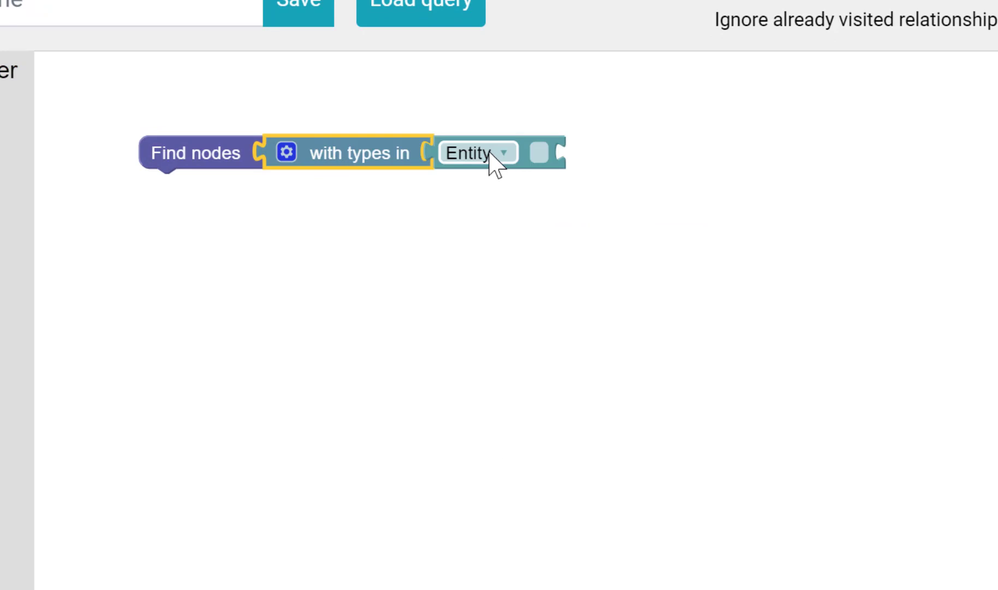
# Set the type filter of the block to Individual
pyautogui.click(491, 154)
pyautogui.scroll(-3, 467, 551)
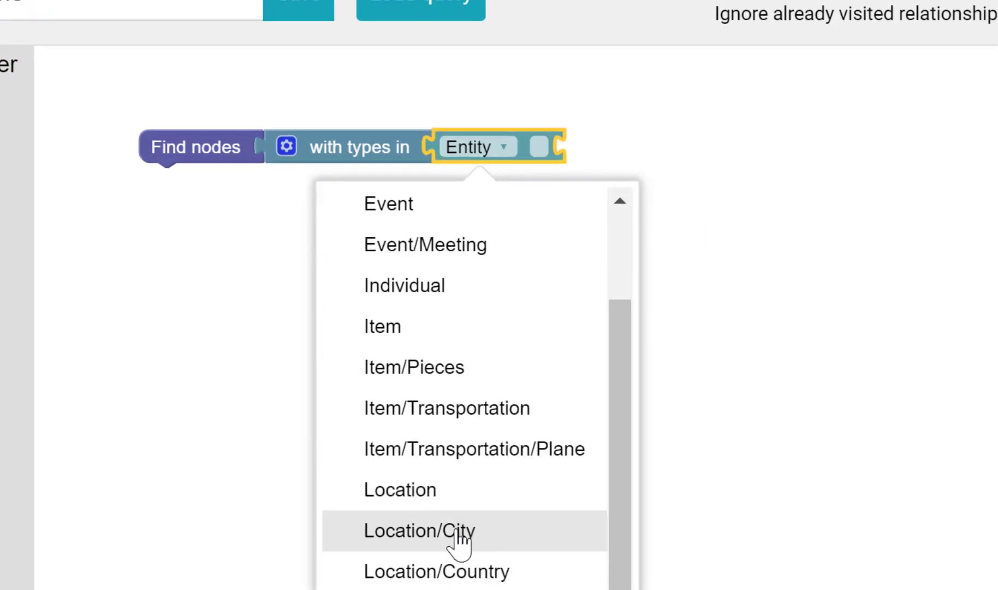
pyautogui.scroll(3, 435, 322)
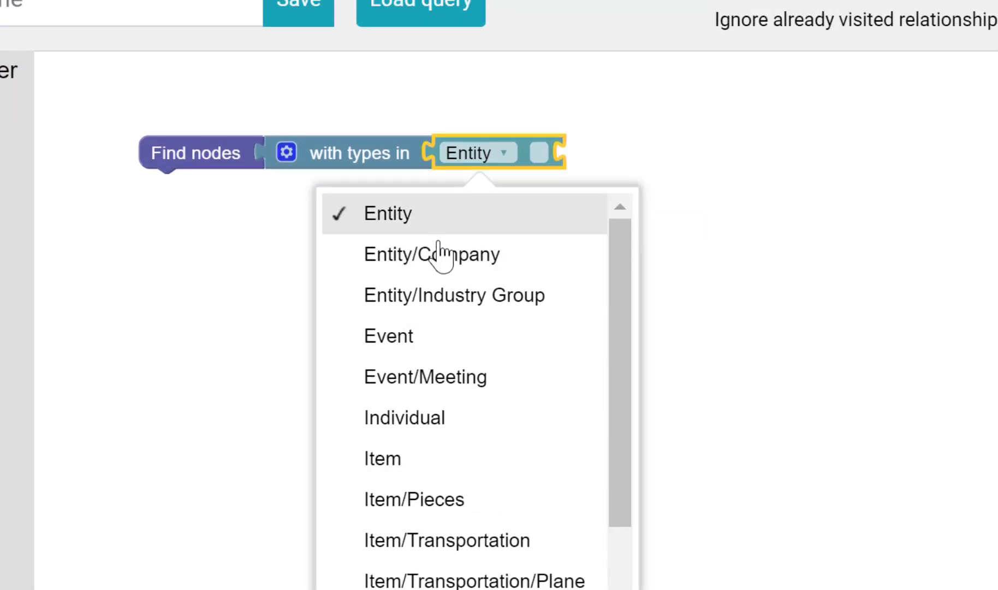
pyautogui.click(440, 417)
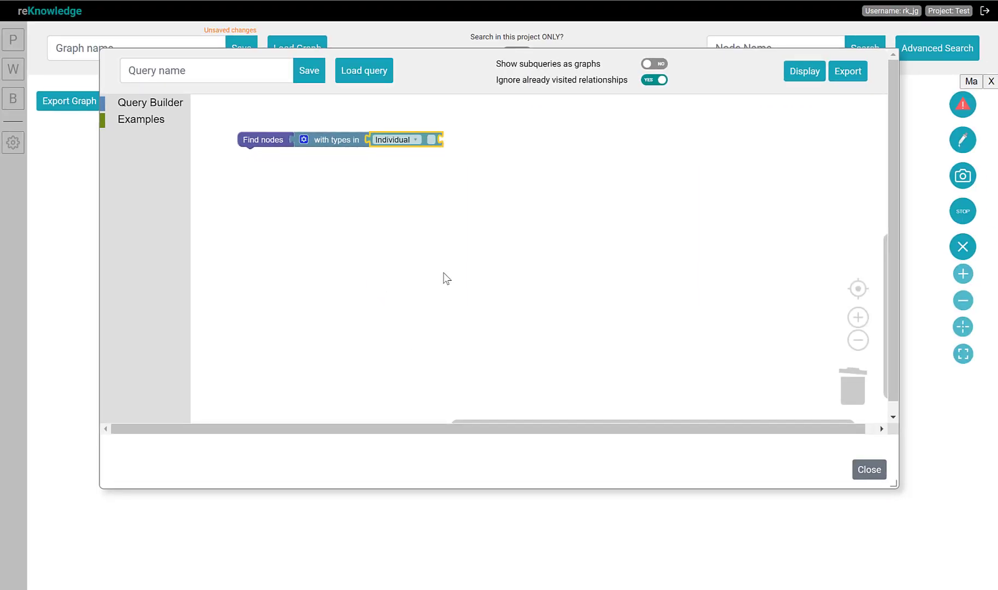
# Display the query results as nodes in the graph
pyautogui.click(794, 79)
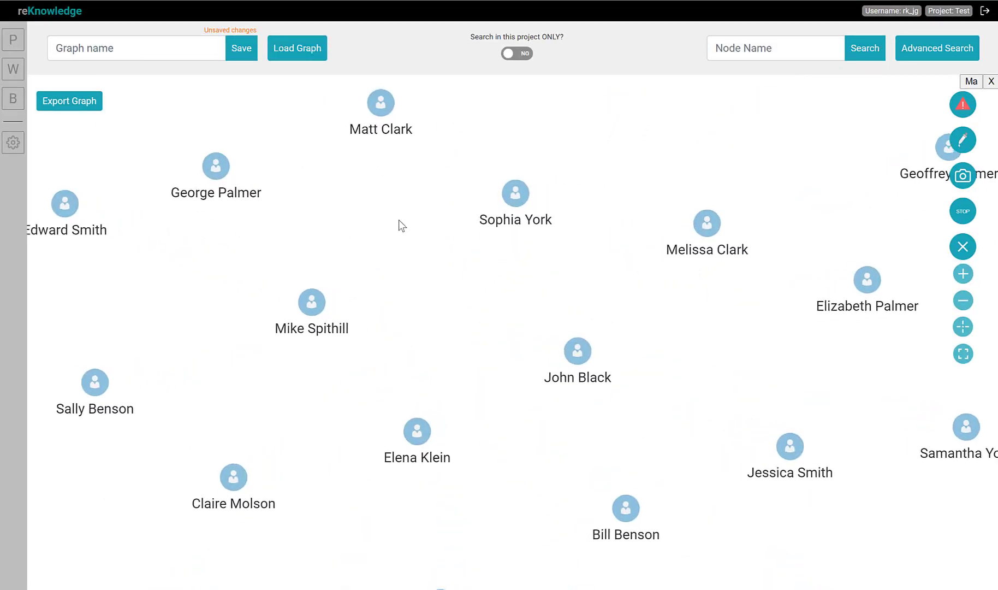
pyautogui.scroll(-4, 491, 228)
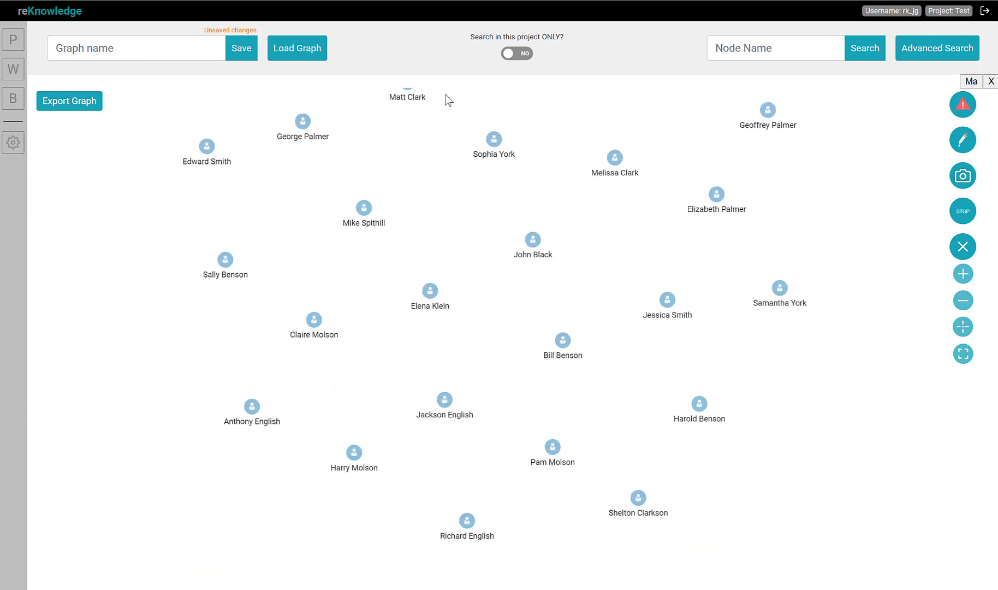
# Clear all displayed nodes from the graph
pyautogui.rightClick(474, 246)
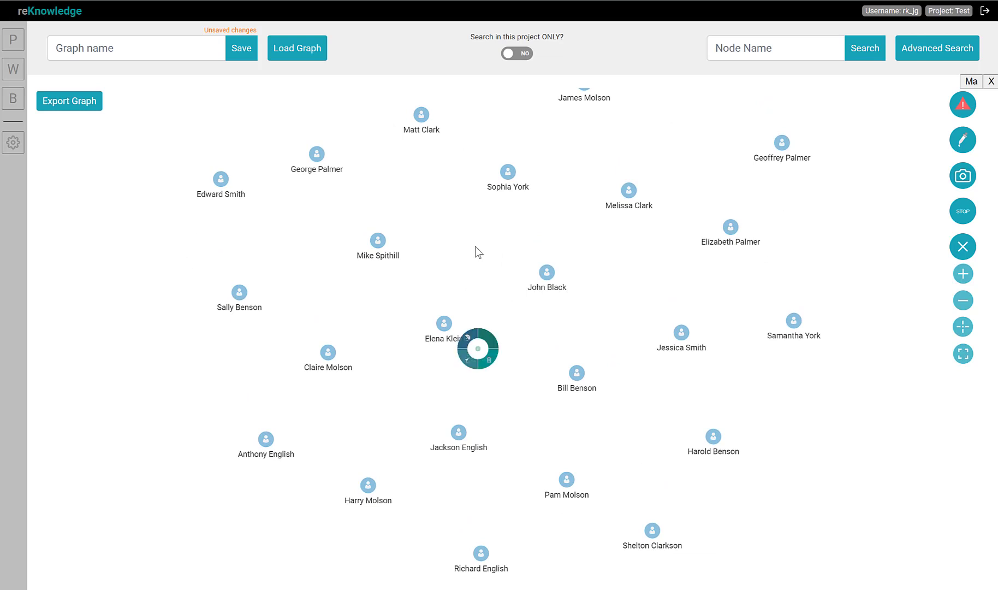
pyautogui.click(577, 348)
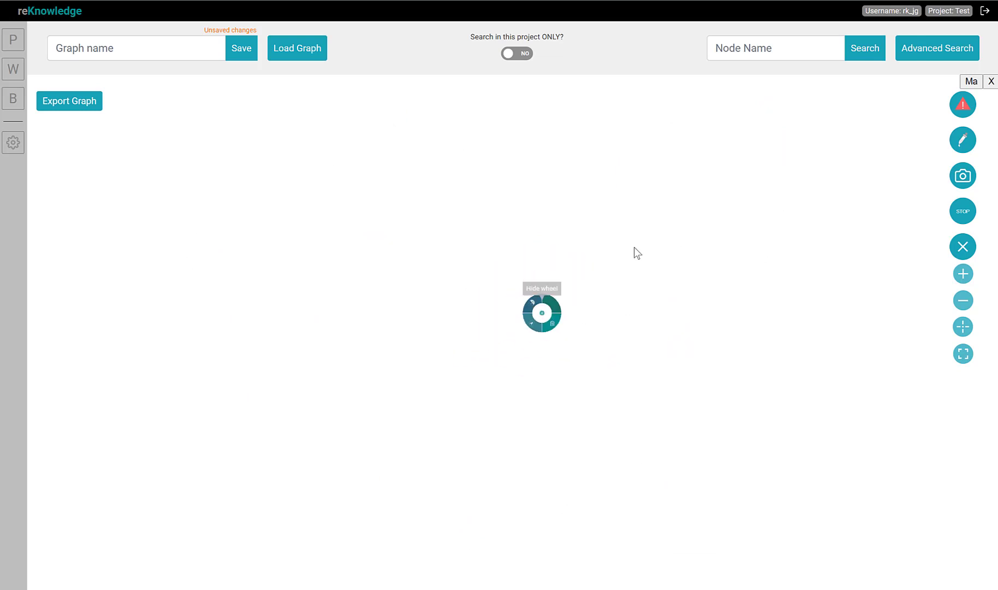
# Open the domain model and expand the Entity type to see its subtypes
pyautogui.click(11, 100)
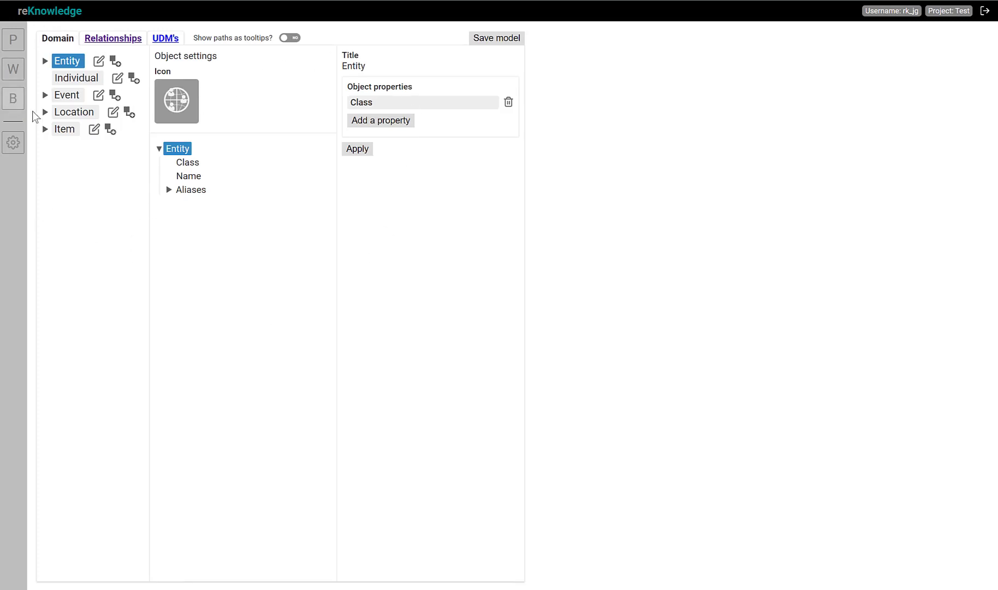
pyautogui.click(45, 60)
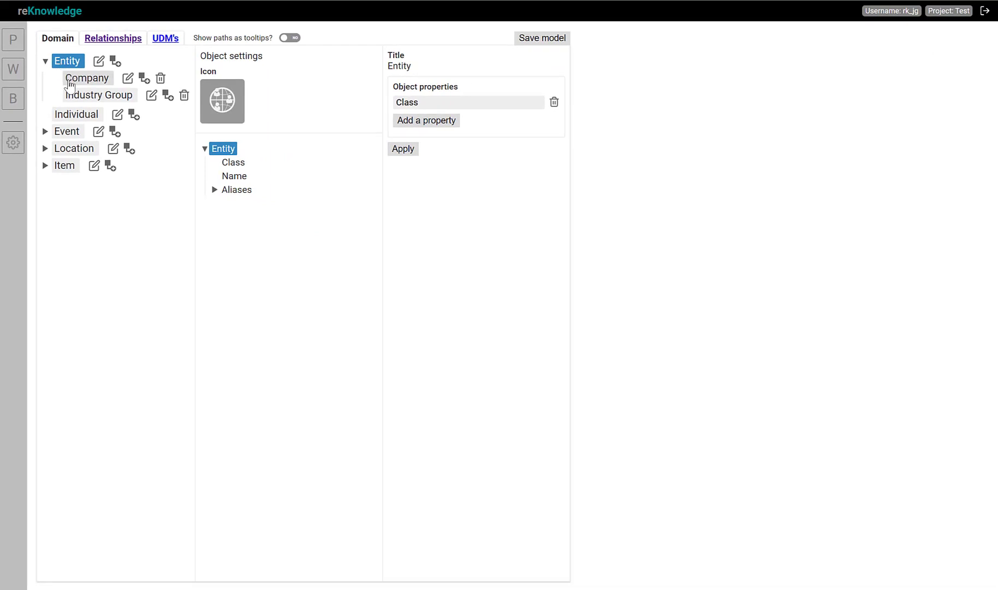
# Return to the graph workspace and maximize the graph window
pyautogui.click(15, 69)
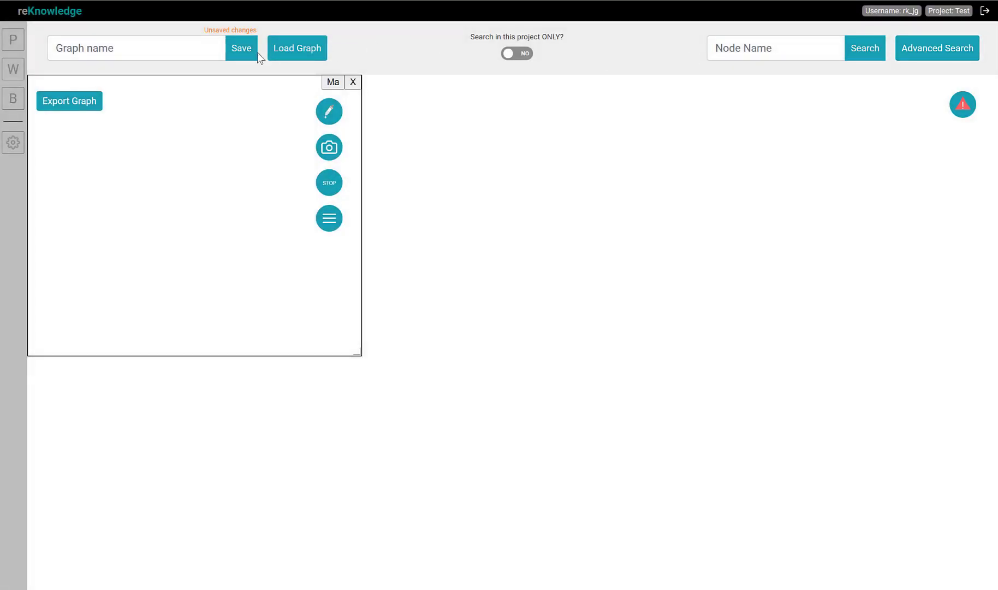
pyautogui.click(332, 83)
# Open Advanced Search and place a new Find nodes block in the workspace
pyautogui.click(937, 48)
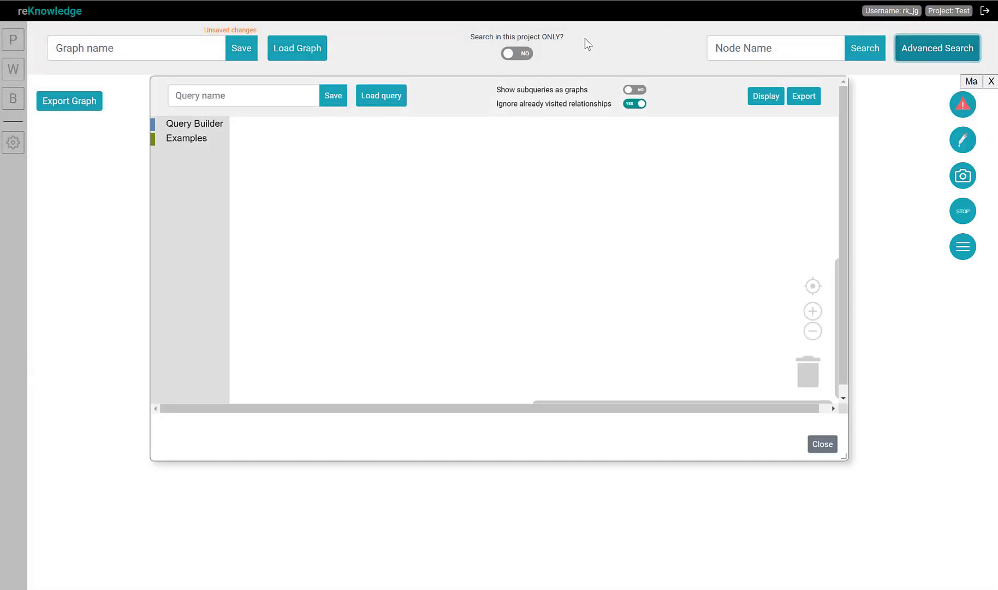
pyautogui.click(150, 102)
pyautogui.moveTo(247, 143); pyautogui.dragTo(291, 159)
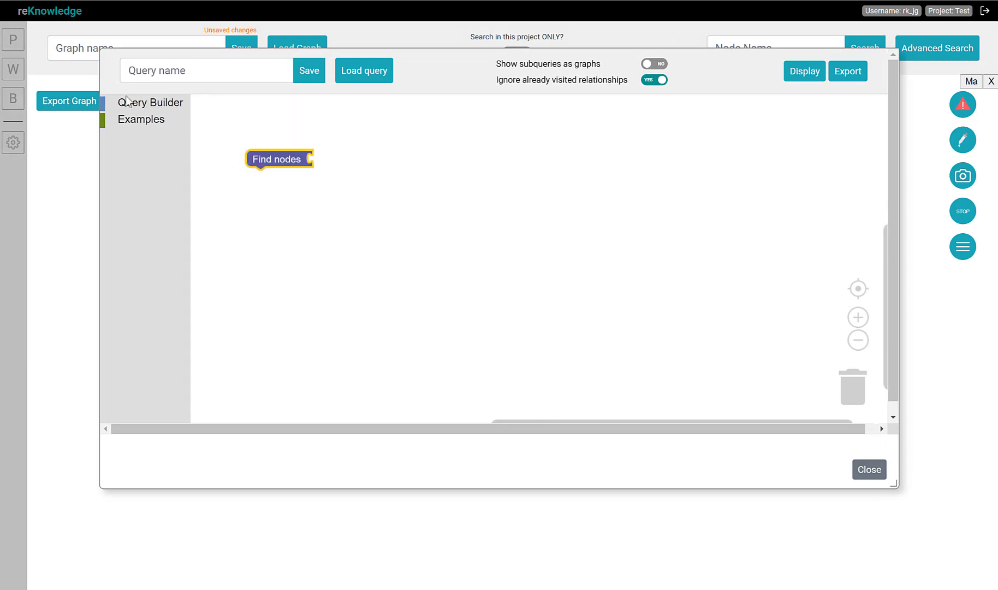
# Attach a 'with types in' block to the Find nodes block
pyautogui.click(135, 99)
pyautogui.moveTo(224, 374); pyautogui.dragTo(345, 158)
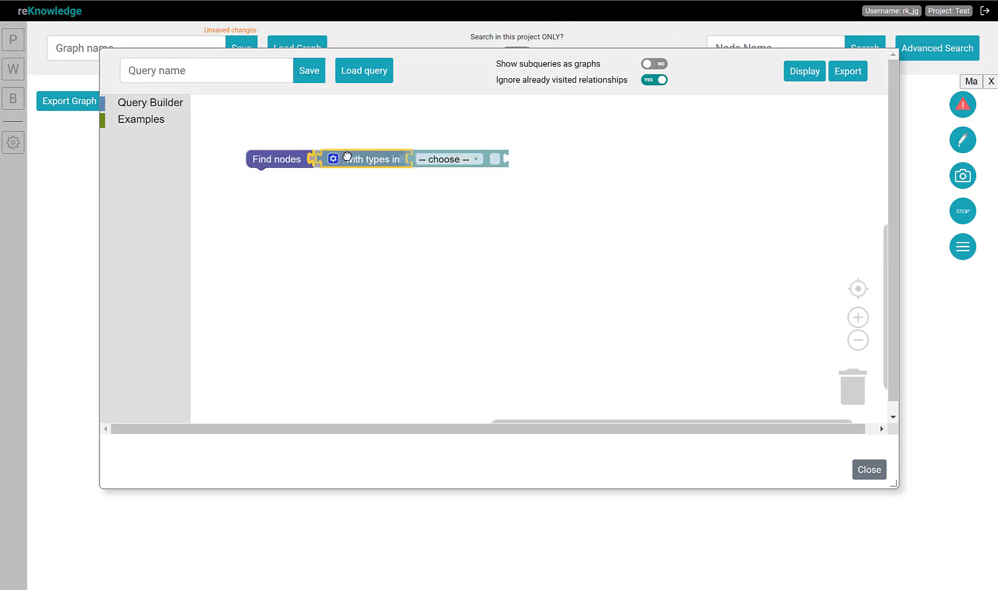
# Run the query without a chosen type and reopen Advanced Search
pyautogui.click(806, 80)
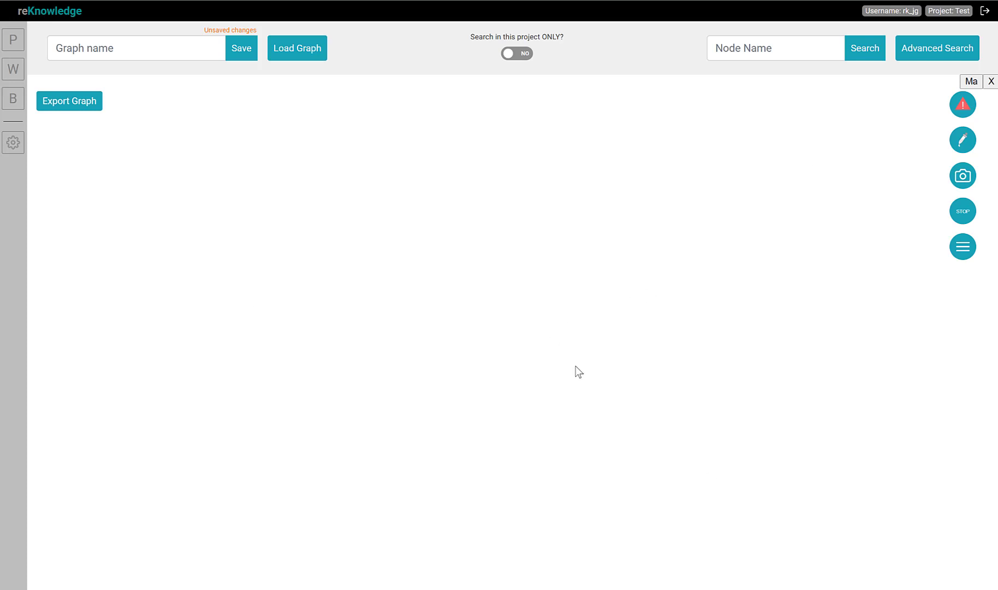
pyautogui.click(947, 55)
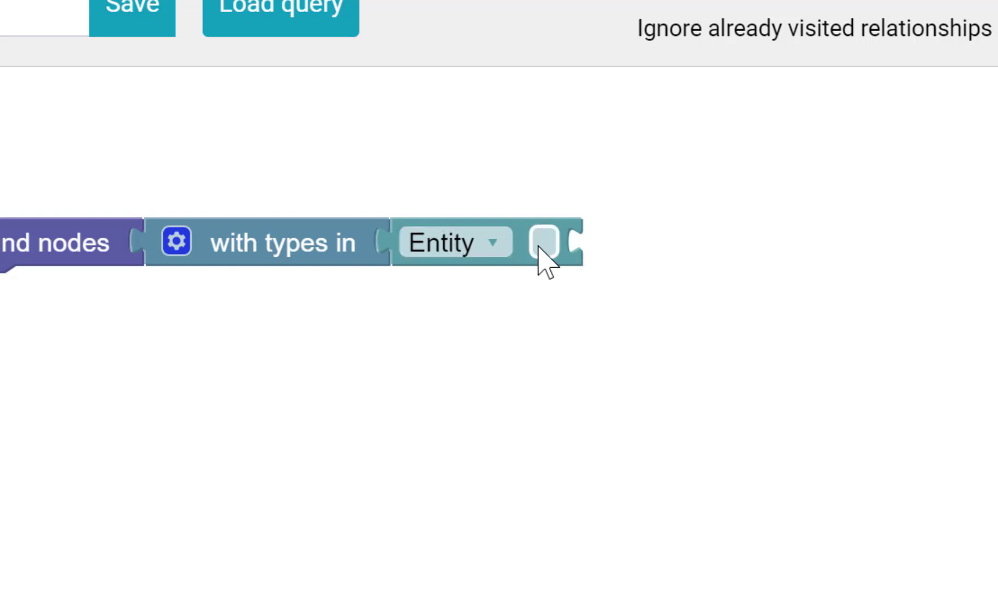
# Tick the subtype checkbox beside the Entity type and display the matching nodes
pyautogui.click(543, 243)
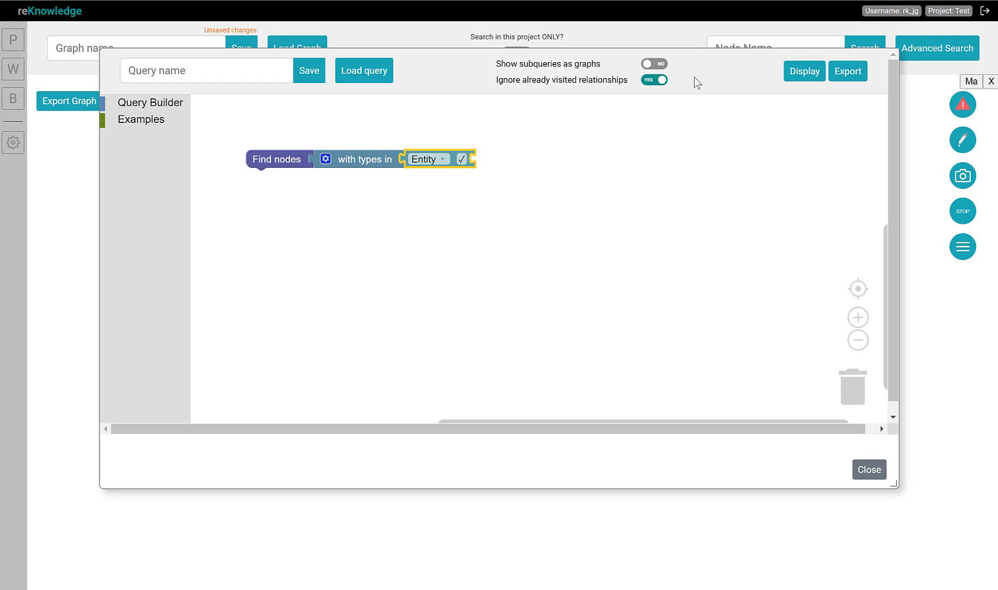
pyautogui.click(817, 75)
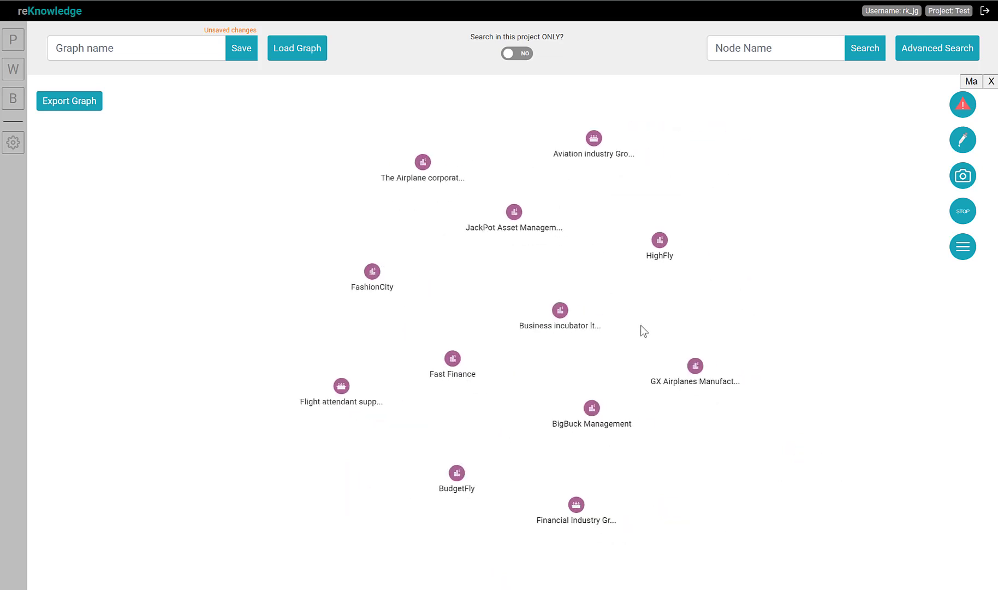
# Clear all displayed nodes from the graph
pyautogui.rightClick(648, 324)
pyautogui.click(757, 400)
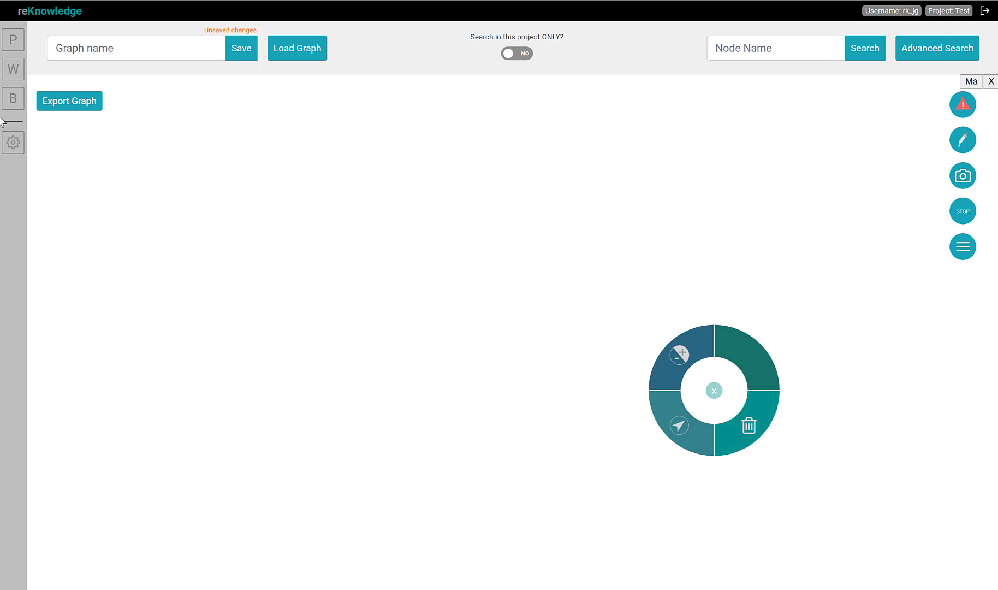
# Open the domain model and expand the Entity type
pyautogui.click(13, 101)
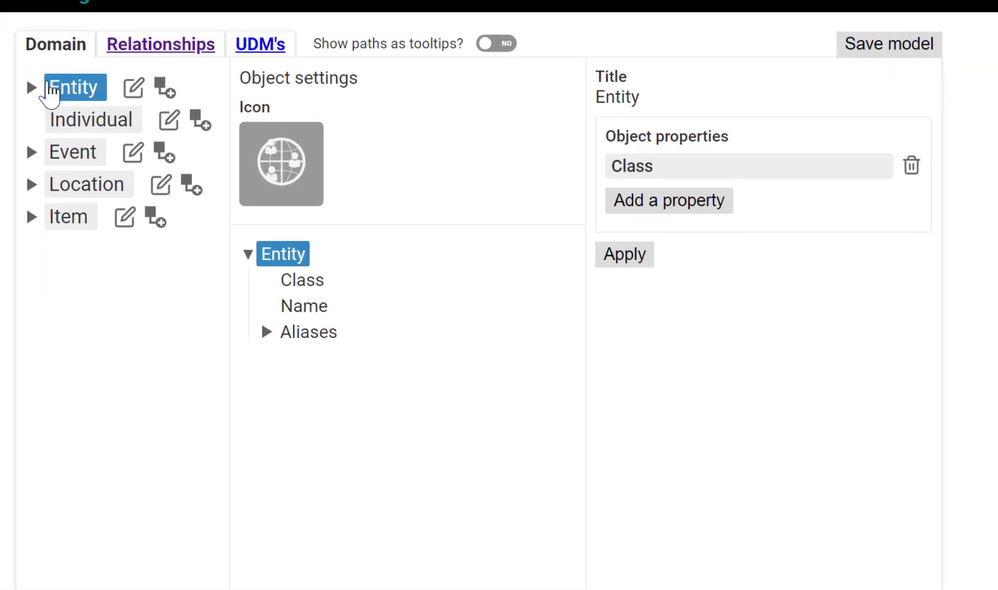
pyautogui.click(31, 88)
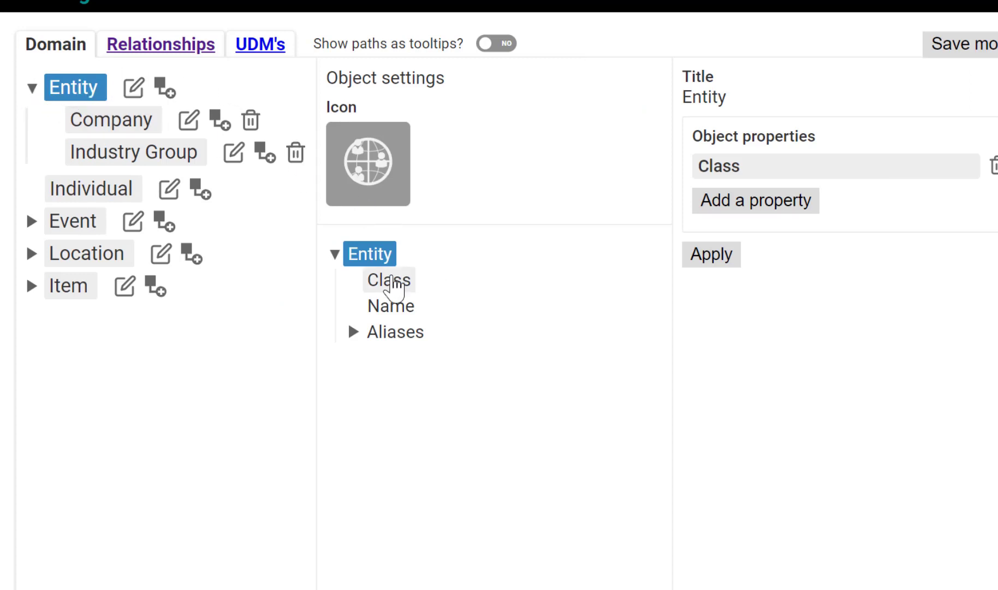
# Inspect the enum options of the Entity type's Class property
pyautogui.click(384, 284)
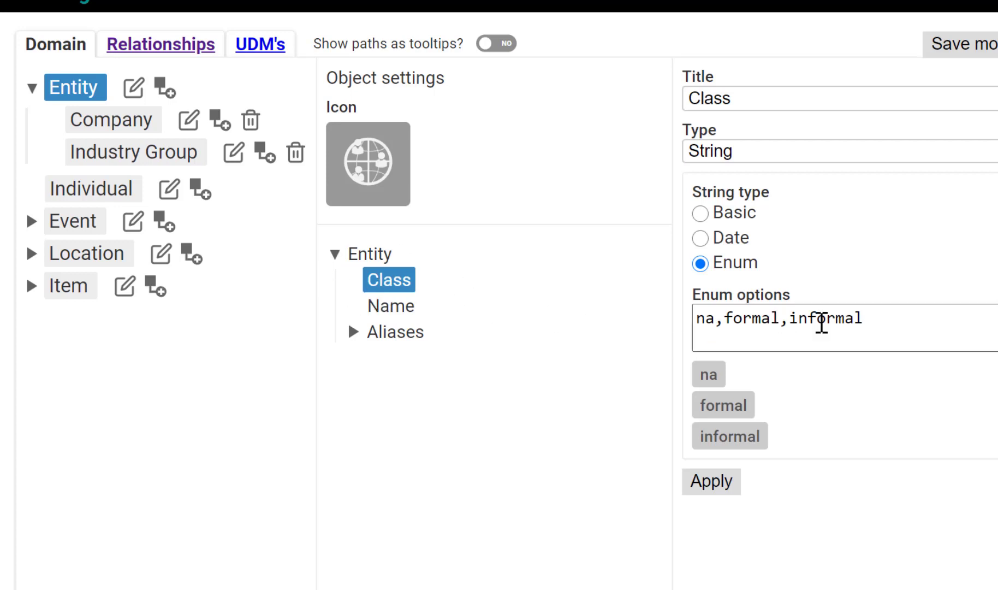
pyautogui.moveTo(883, 317); pyautogui.dragTo(700, 313)
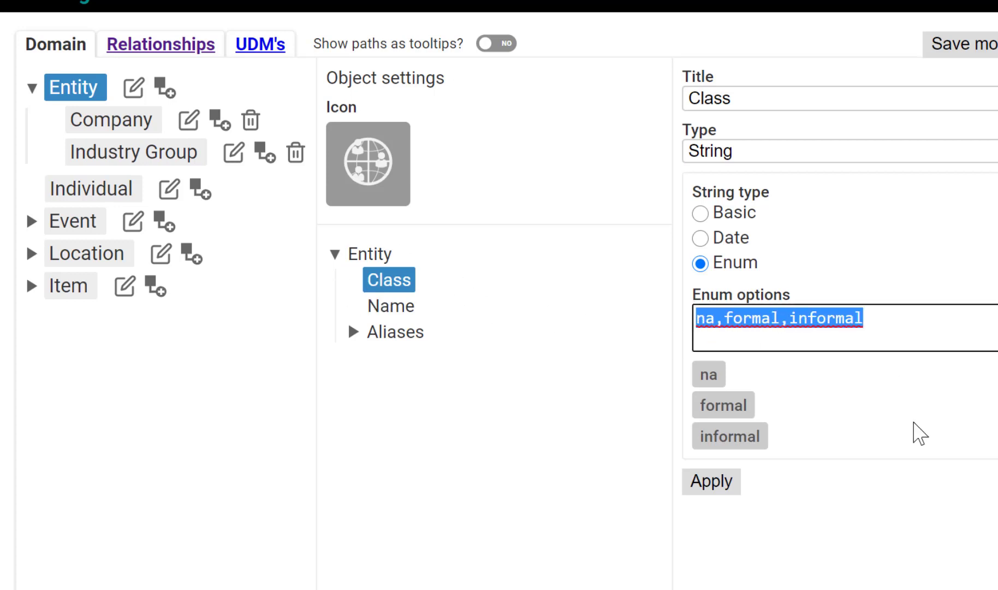
pyautogui.click(862, 410)
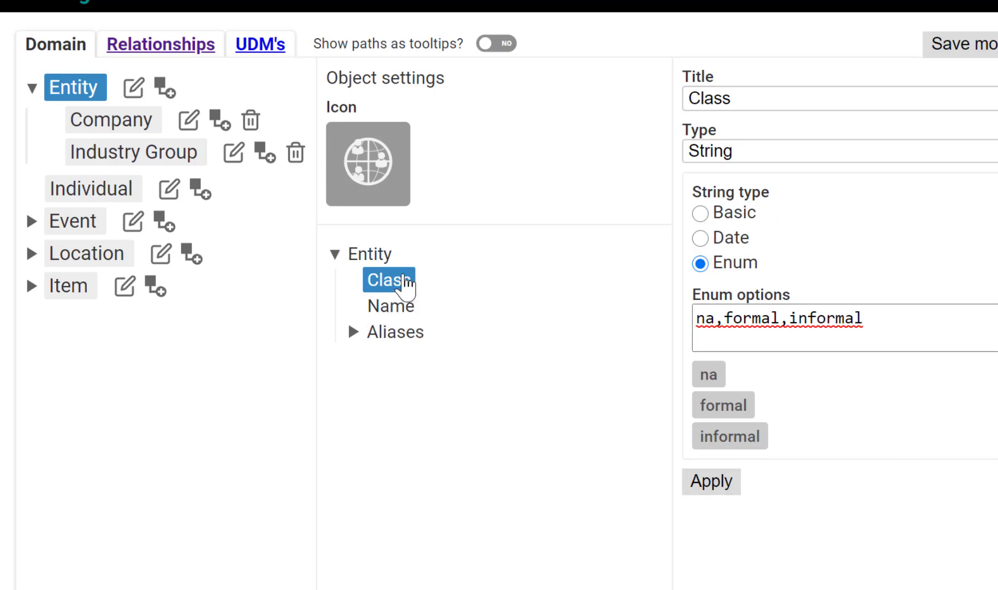
# Examine the properties of the Company and Industry Group subtypes, including Overview and Class
pyautogui.click(90, 125)
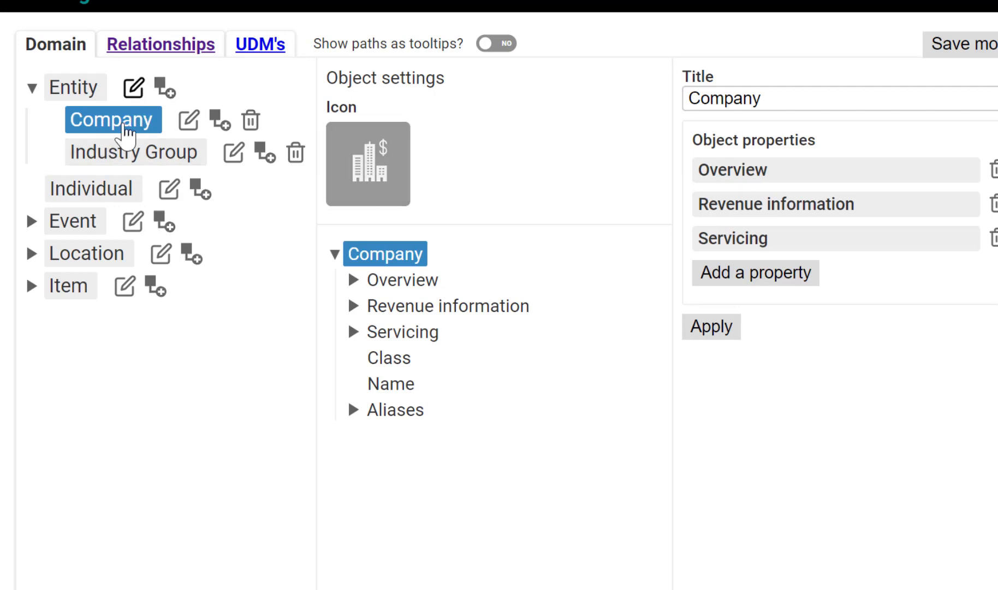
pyautogui.click(352, 282)
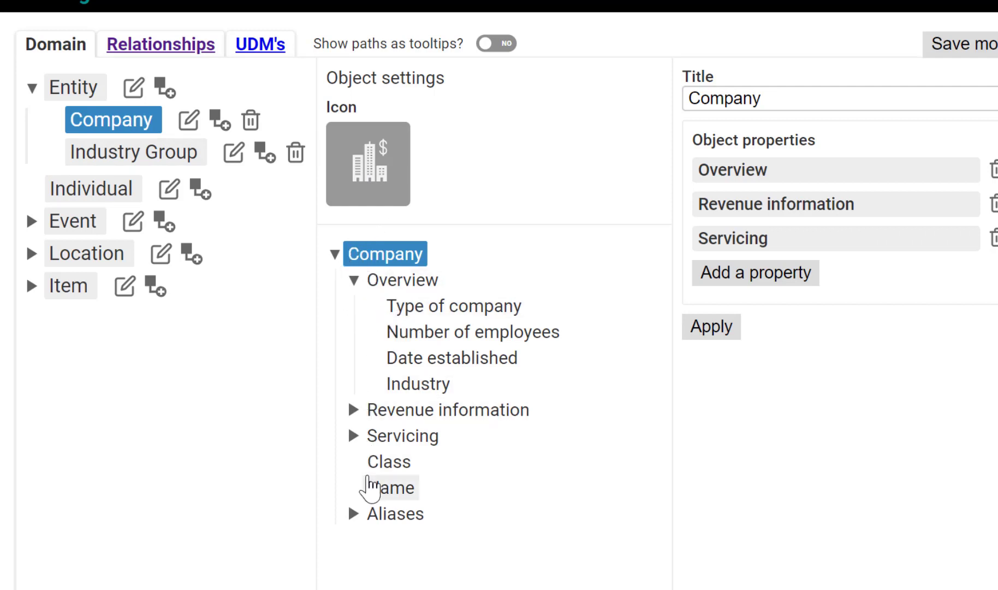
pyautogui.click(380, 468)
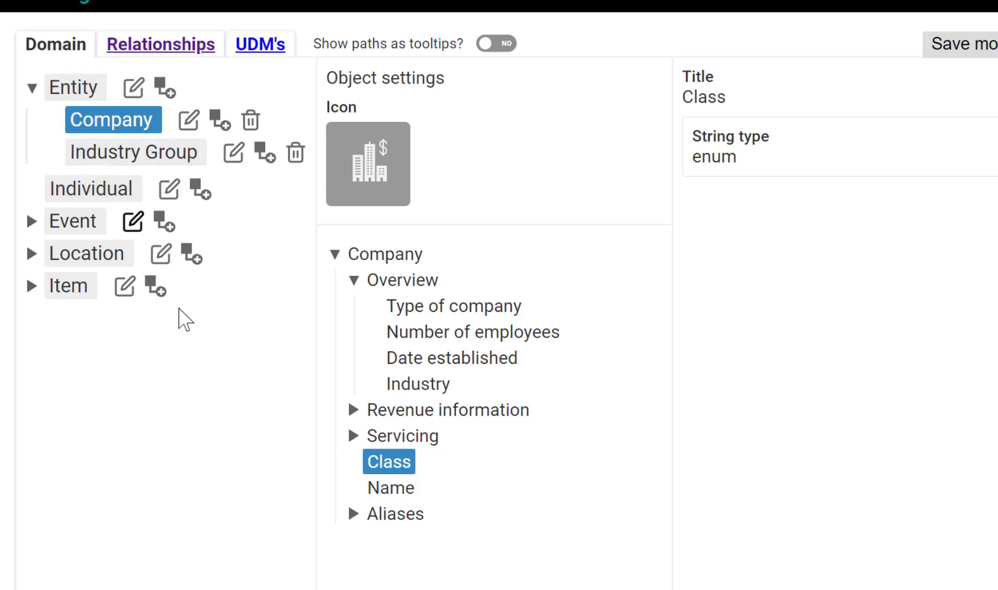
pyautogui.click(108, 156)
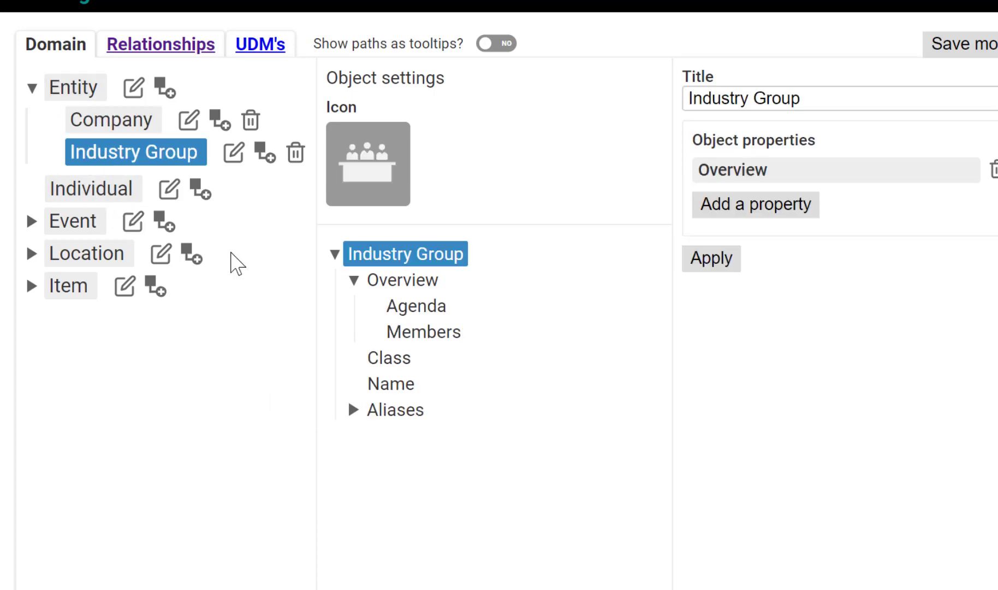
pyautogui.click(390, 360)
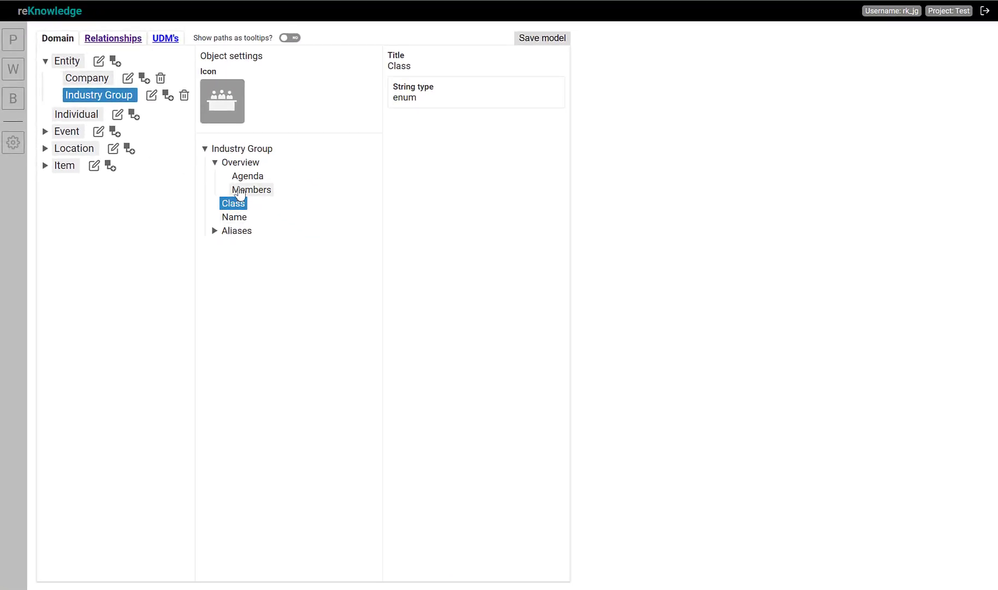
# Return to the graph workspace, maximize the graph window and open Advanced Search
pyautogui.click(18, 72)
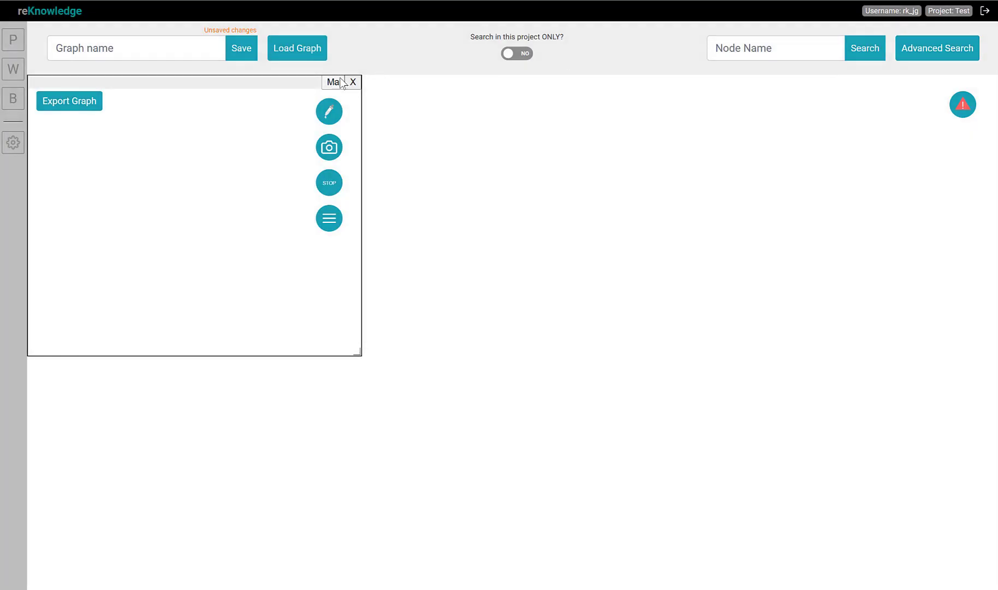
pyautogui.click(339, 79)
pyautogui.click(939, 49)
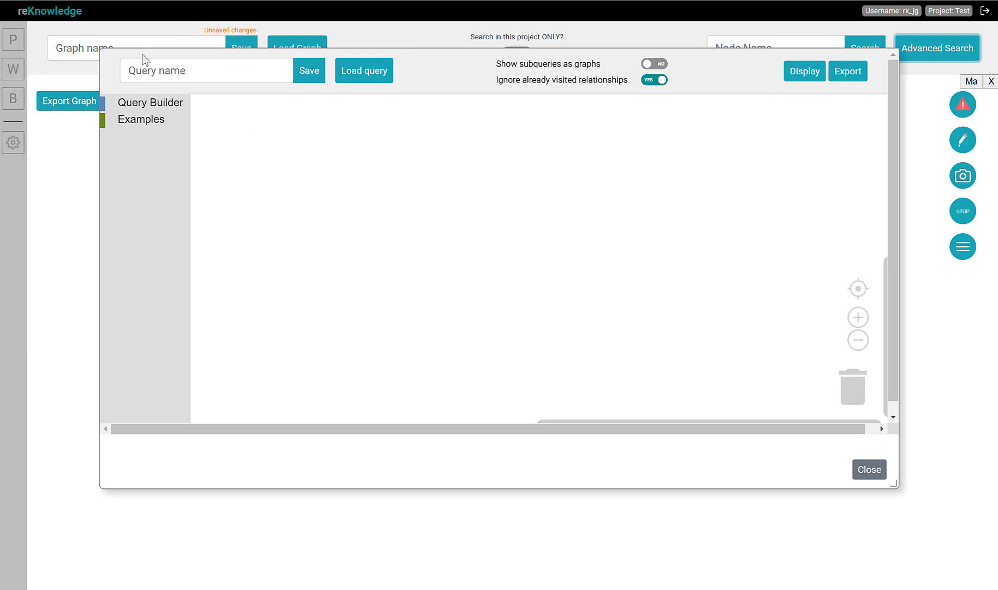
# Open the Query Builder and assemble a Find nodes query of type Entity with a property filter block attached
pyautogui.click(161, 106)
pyautogui.click(230, 143)
pyautogui.click(159, 104)
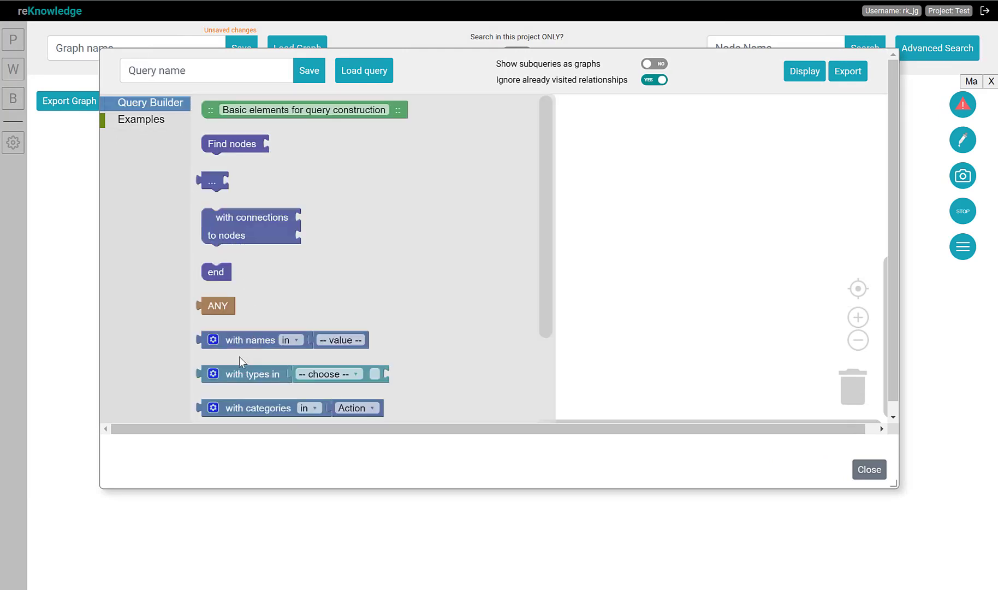
pyautogui.scroll(-3, 286, 310)
pyautogui.moveTo(265, 234); pyautogui.dragTo(327, 150)
pyautogui.click(145, 105)
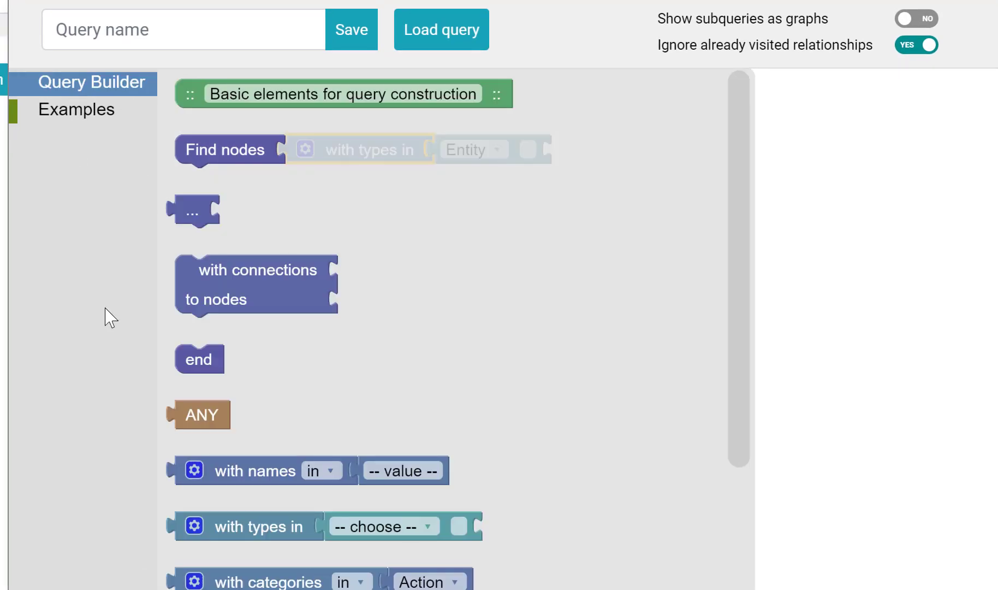
pyautogui.scroll(-5, 328, 382)
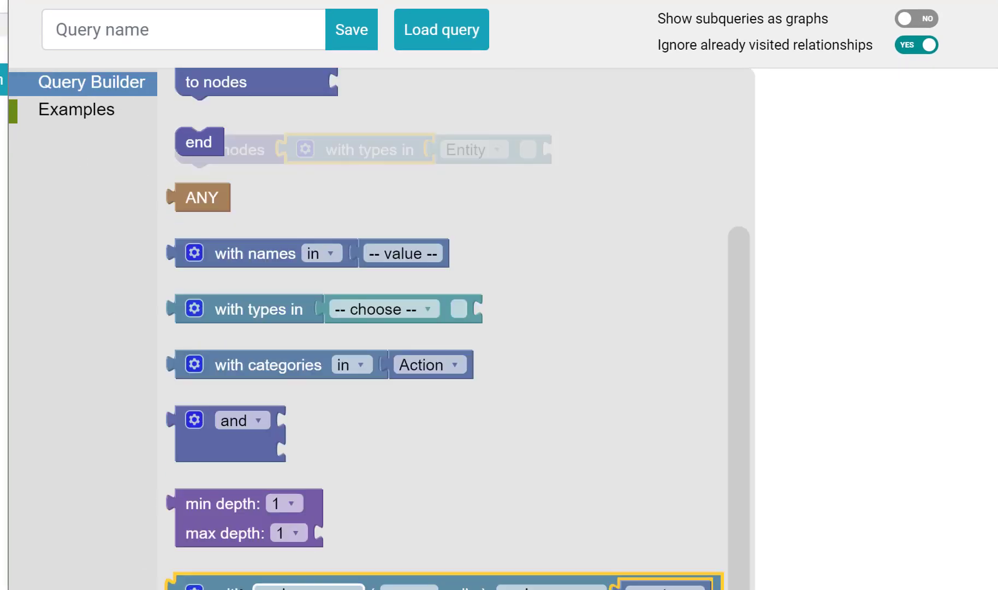
pyautogui.moveTo(213, 585); pyautogui.dragTo(594, 157)
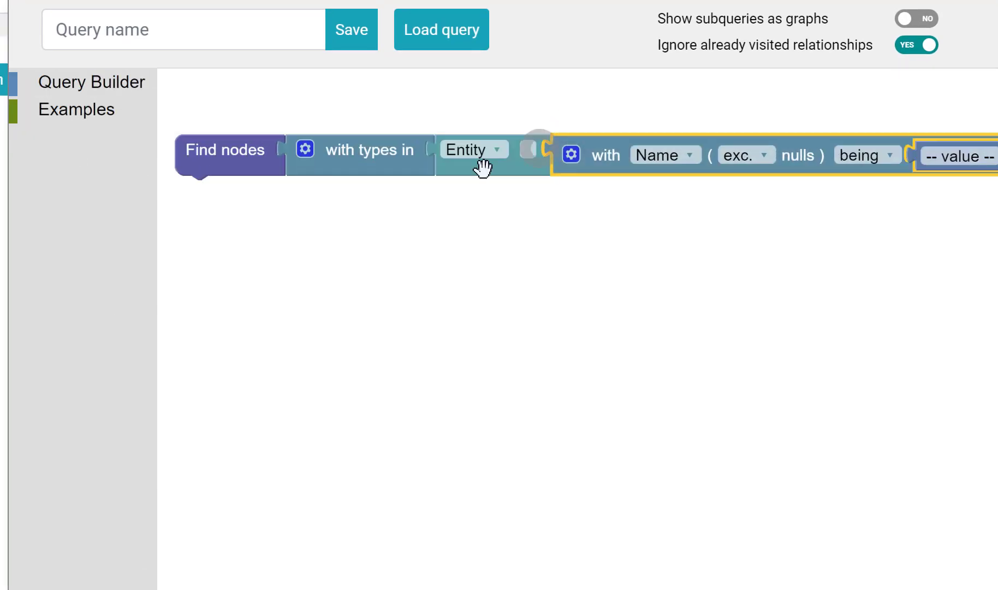
# Tick the type's checkbox, set the filter to Class being formal, and display the matching nodes
pyautogui.click(527, 150)
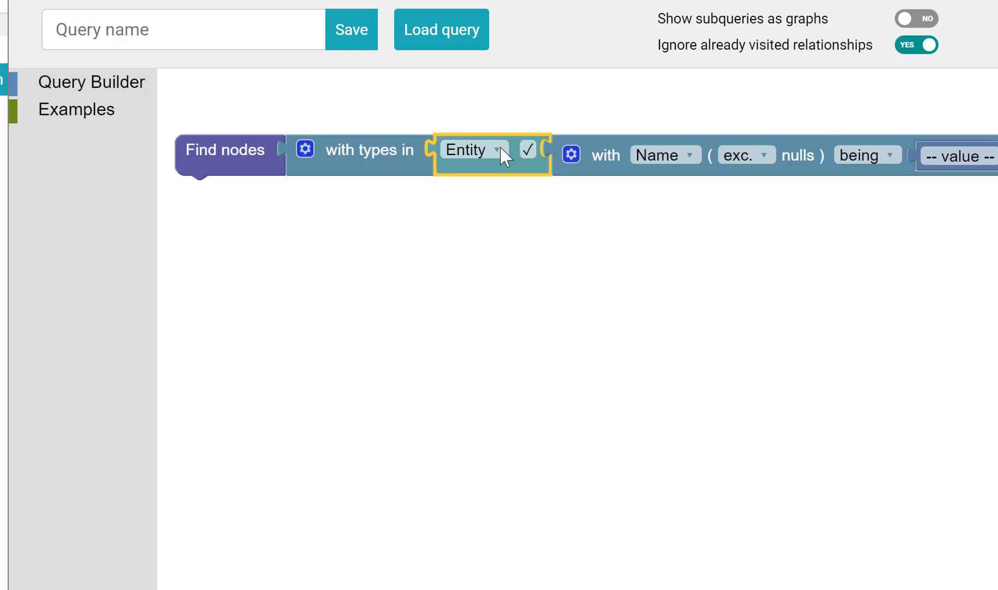
pyautogui.click(671, 155)
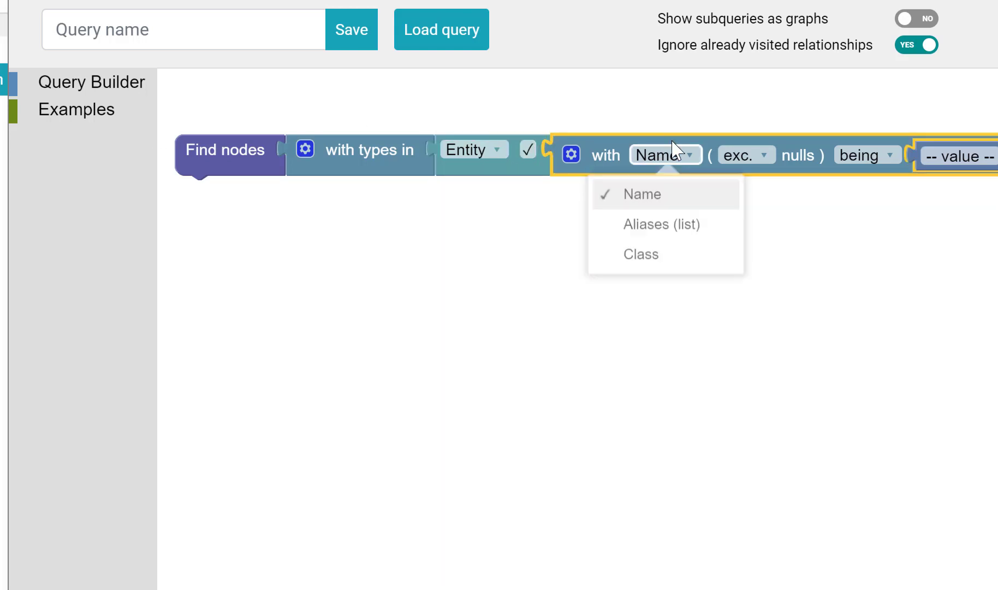
pyautogui.click(660, 265)
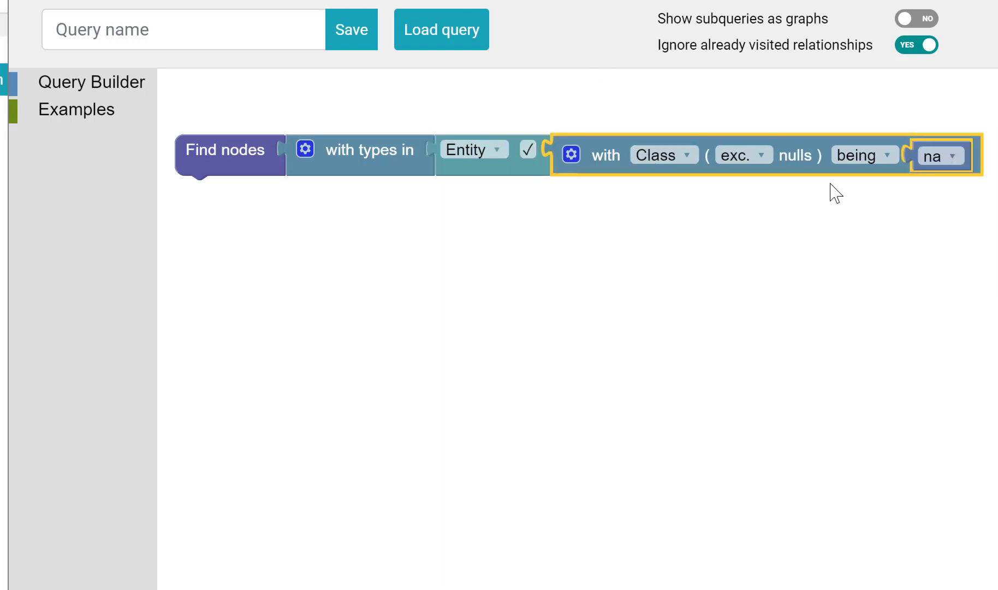
pyautogui.click(936, 157)
pyautogui.click(940, 240)
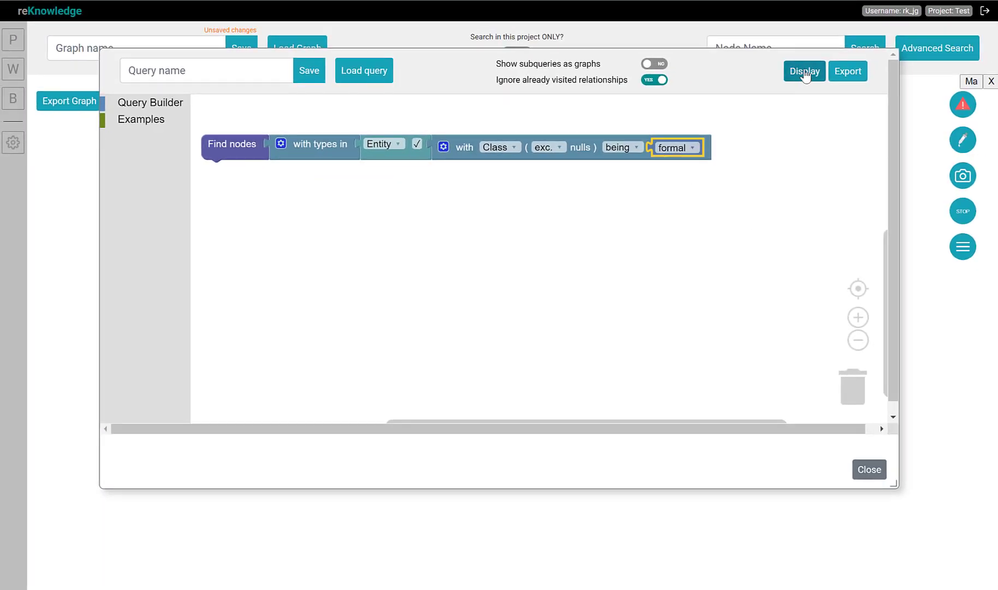
pyautogui.click(805, 73)
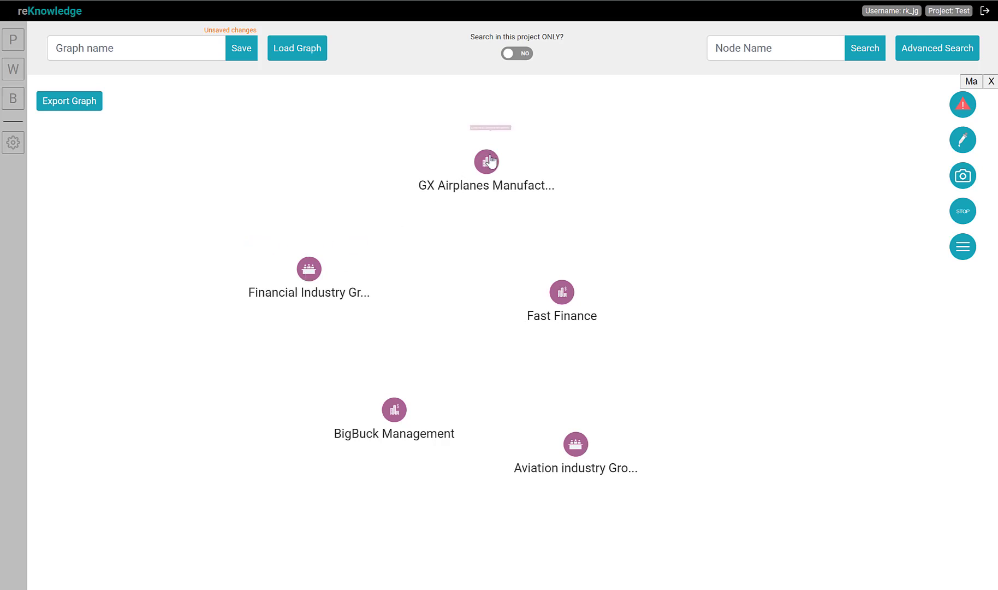
# Delete the displayed nodes from the graph and reopen Advanced Search
pyautogui.rightClick(630, 173)
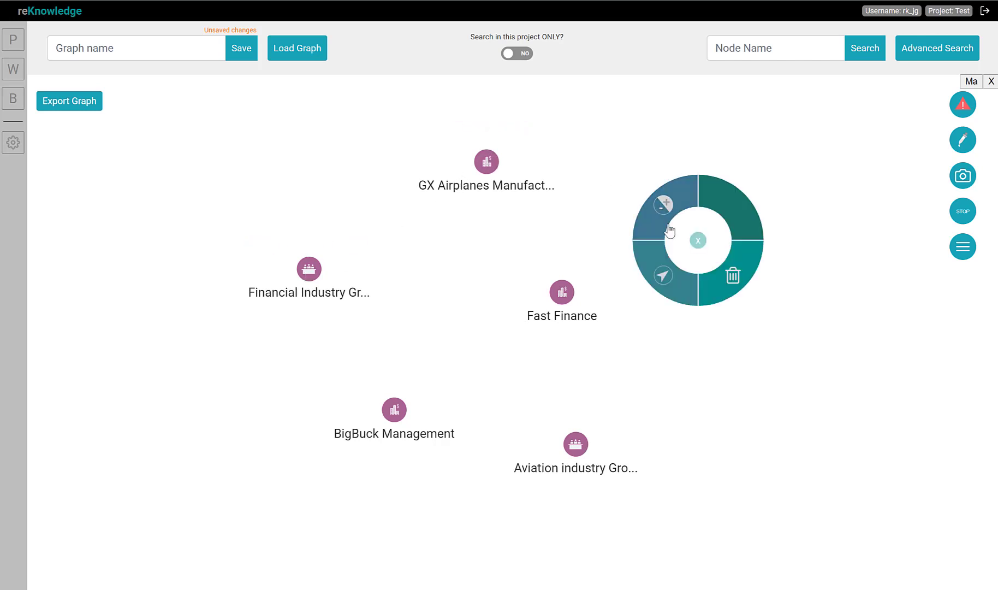
pyautogui.click(734, 278)
pyautogui.click(927, 53)
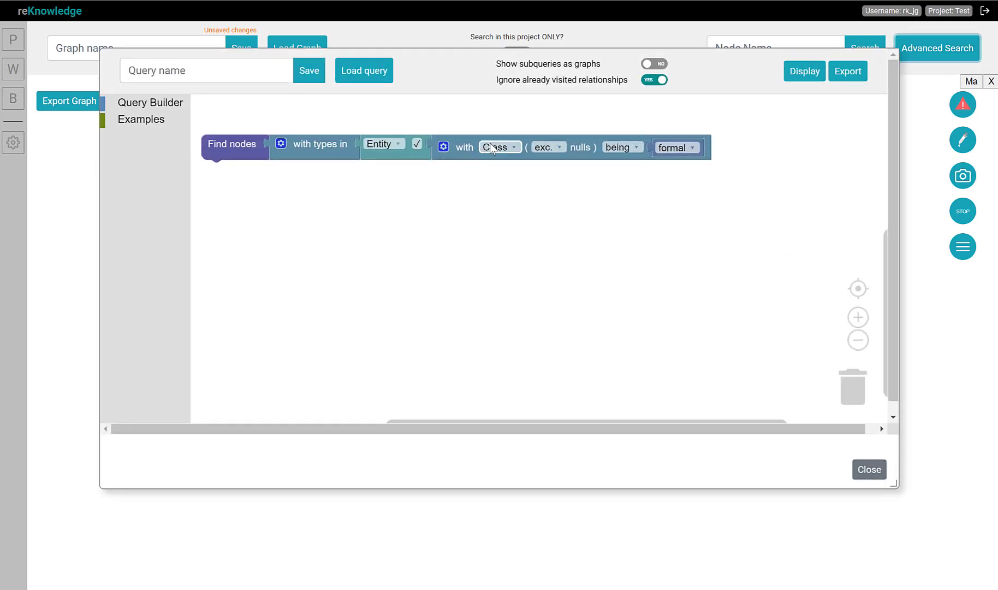
# Change the type to Entity/Company with its checkbox unticked, reselect the Class filter, and display the results
pyautogui.click(381, 144)
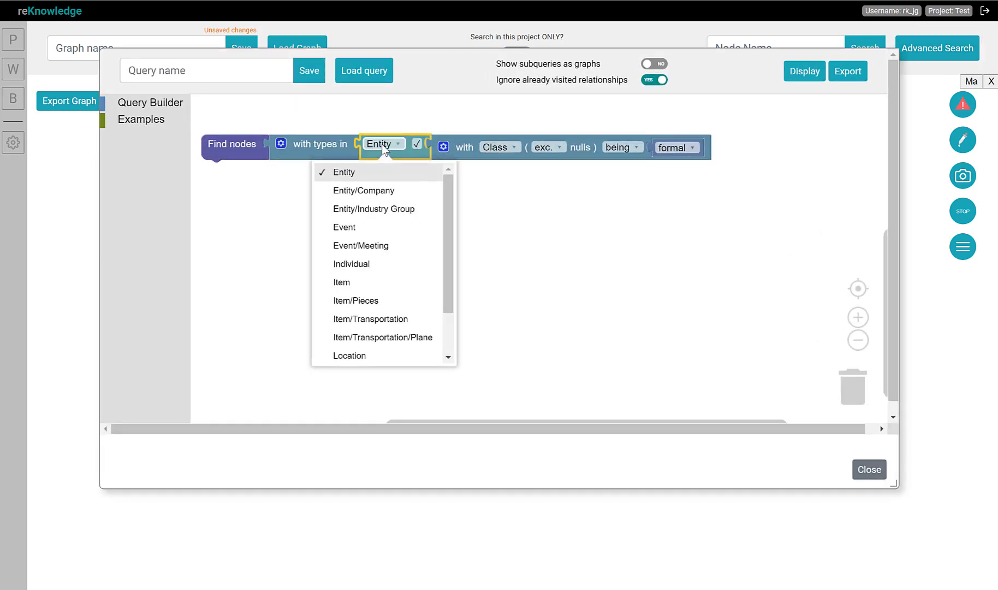
pyautogui.click(376, 191)
pyautogui.click(461, 145)
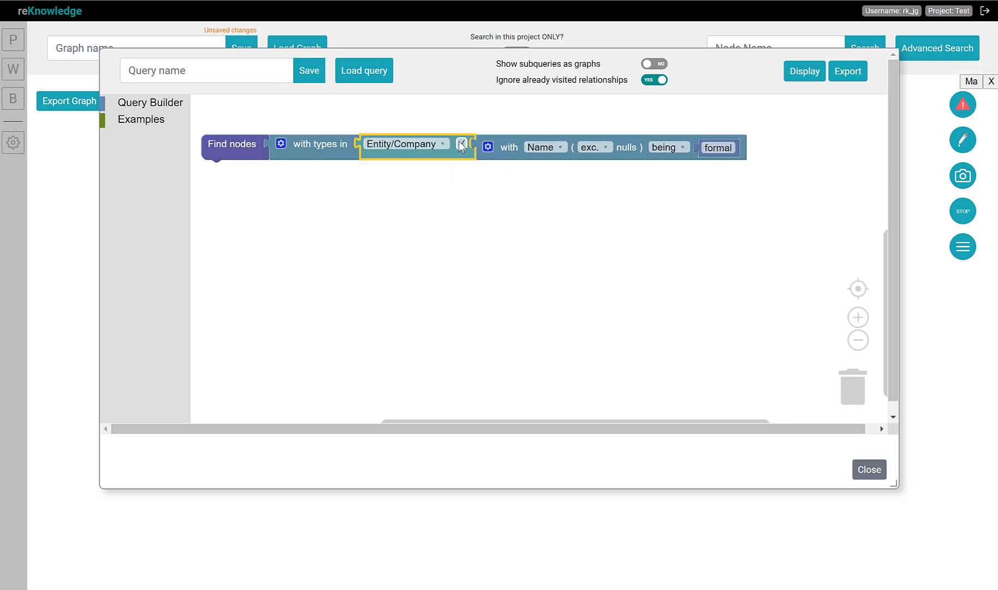
pyautogui.click(546, 149)
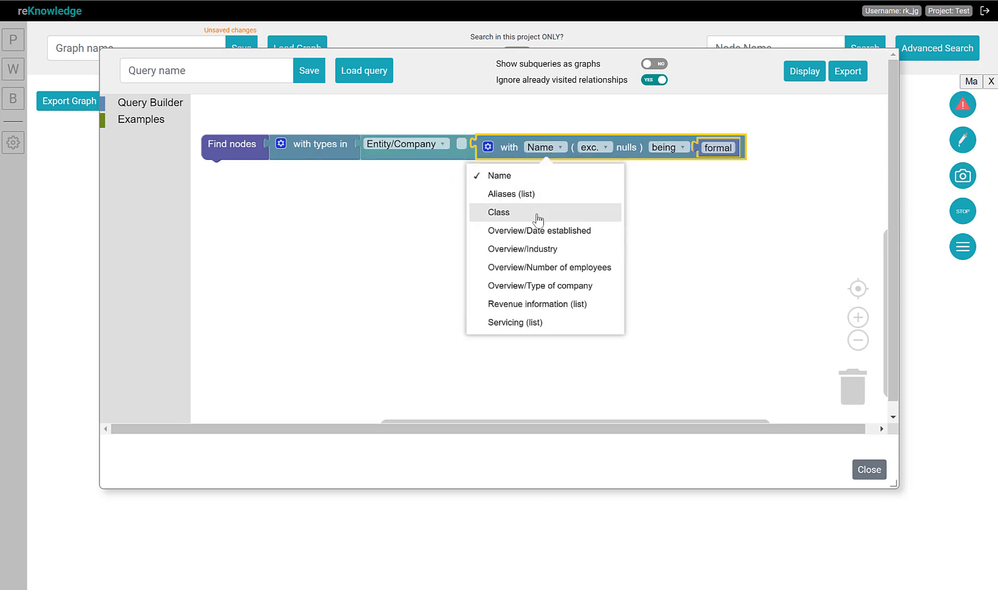
pyautogui.click(499, 212)
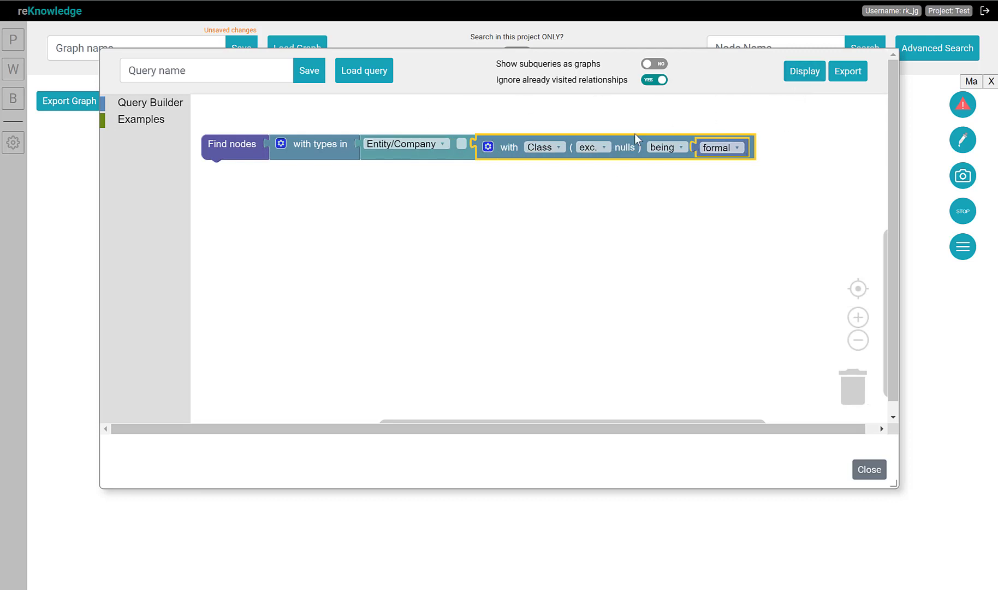
pyautogui.click(796, 80)
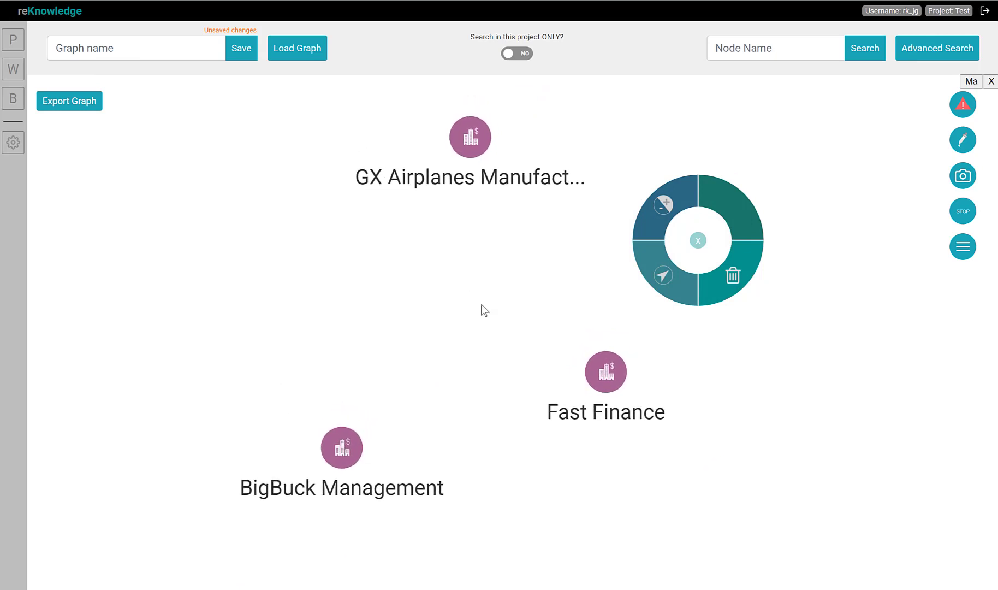
# Reopen Advanced Search and switch the filter property to Overview/Date established
pyautogui.scroll(-3, 482, 342)
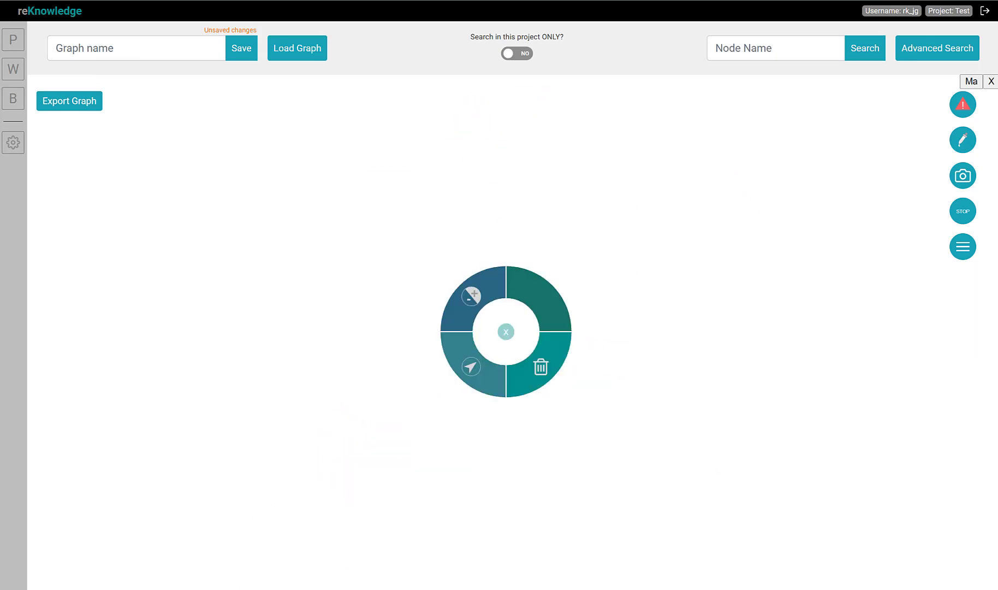
pyautogui.click(935, 49)
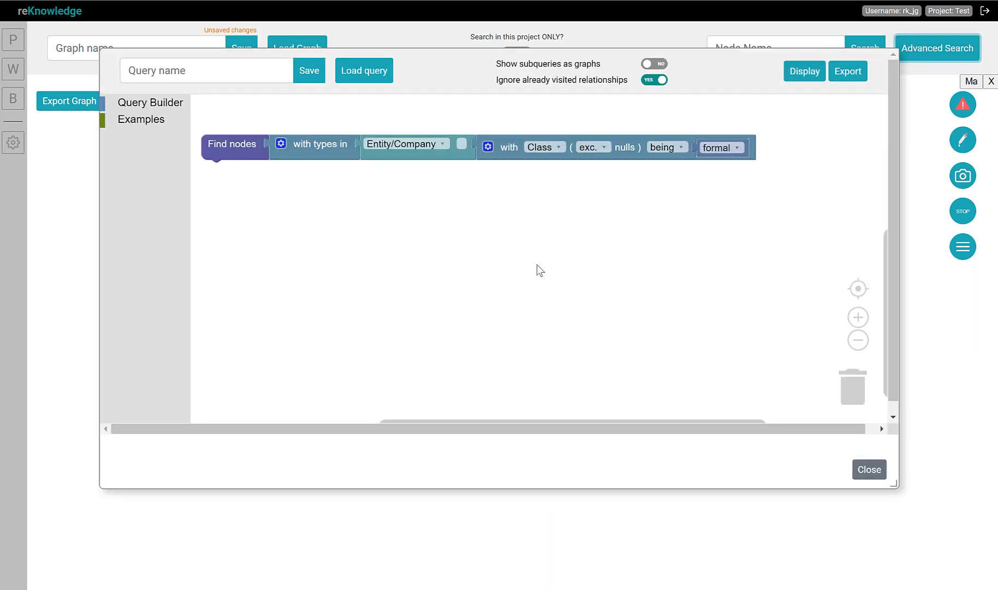
pyautogui.click(540, 147)
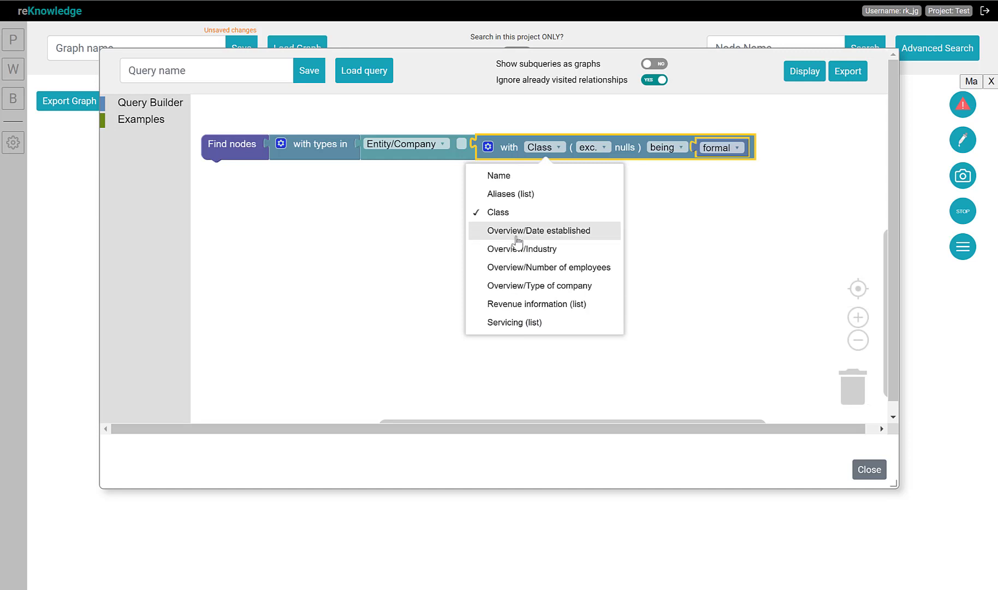
pyautogui.click(538, 232)
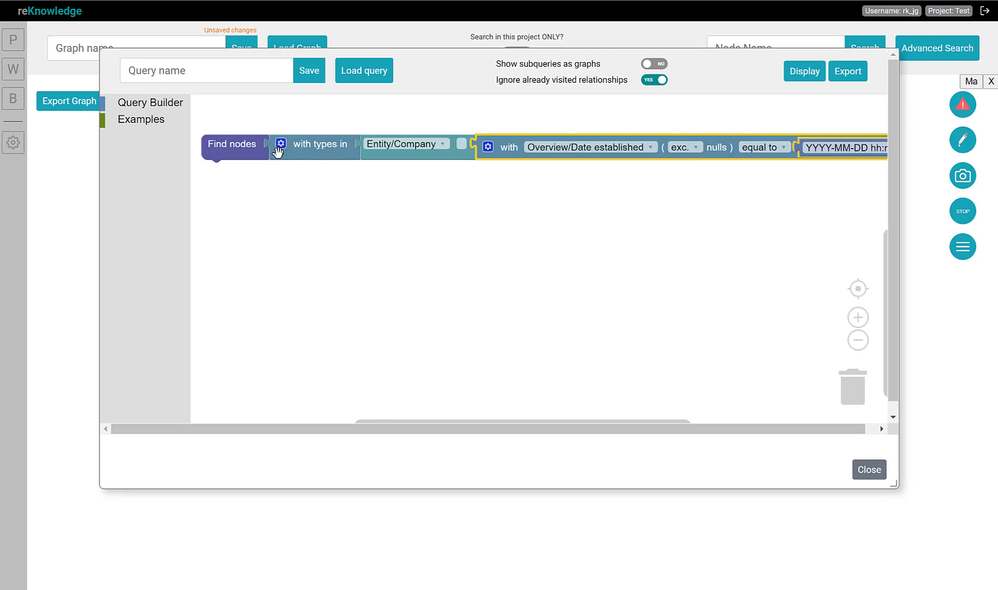
# Set the date condition to greater than 1950-01-01 and display the matching companies
pyautogui.moveTo(263, 152); pyautogui.dragTo(220, 157)
pyautogui.click(777, 152)
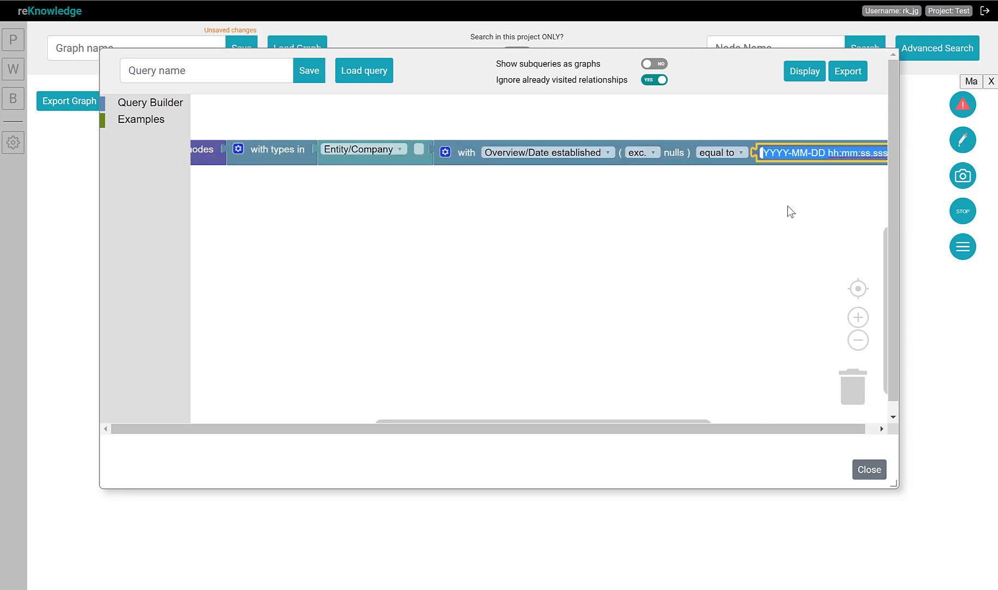
pyautogui.write('1')
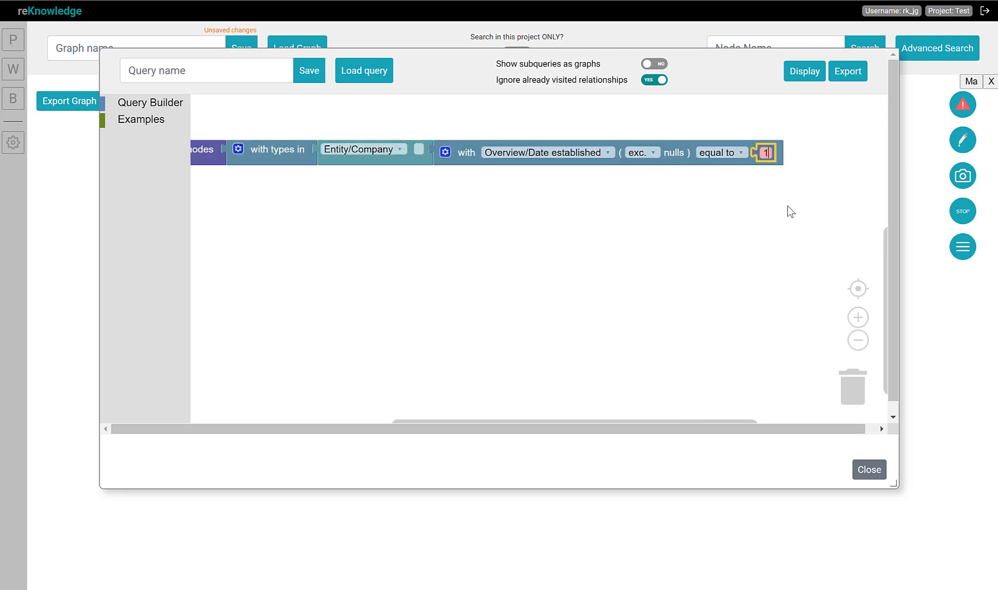
pyautogui.write('950-01-01')
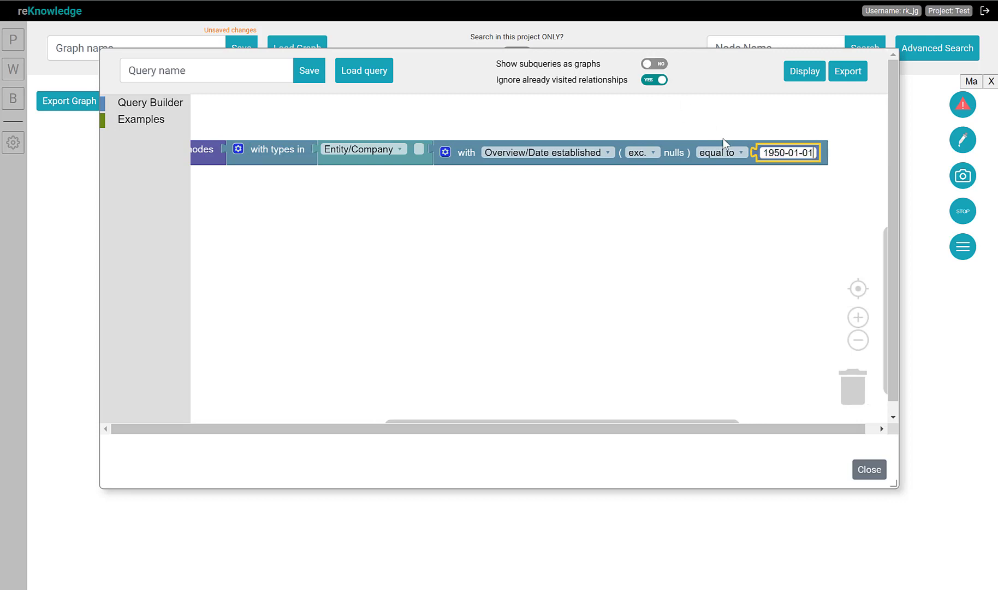
pyautogui.click(724, 152)
pyautogui.click(707, 224)
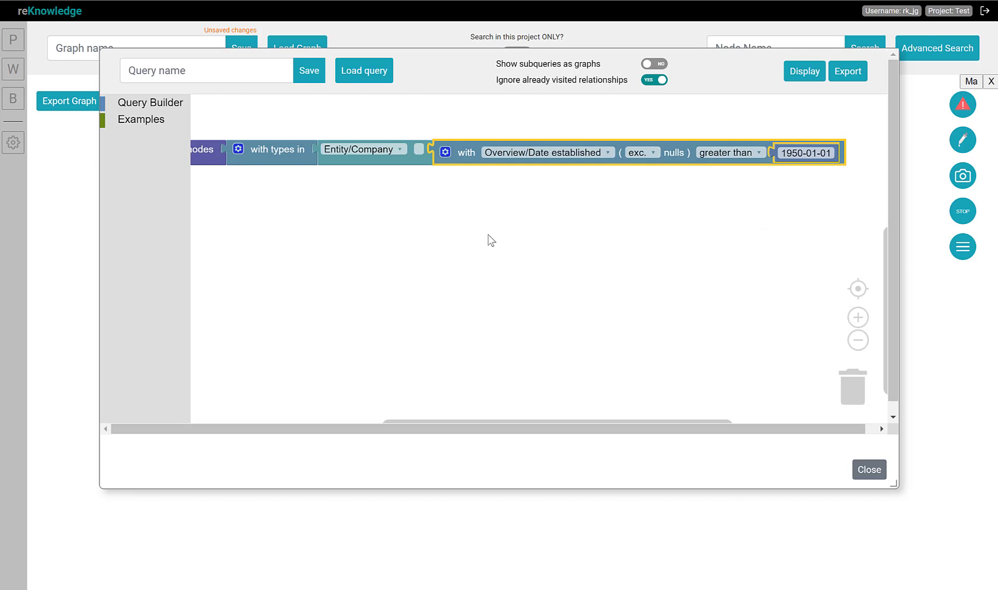
pyautogui.click(804, 71)
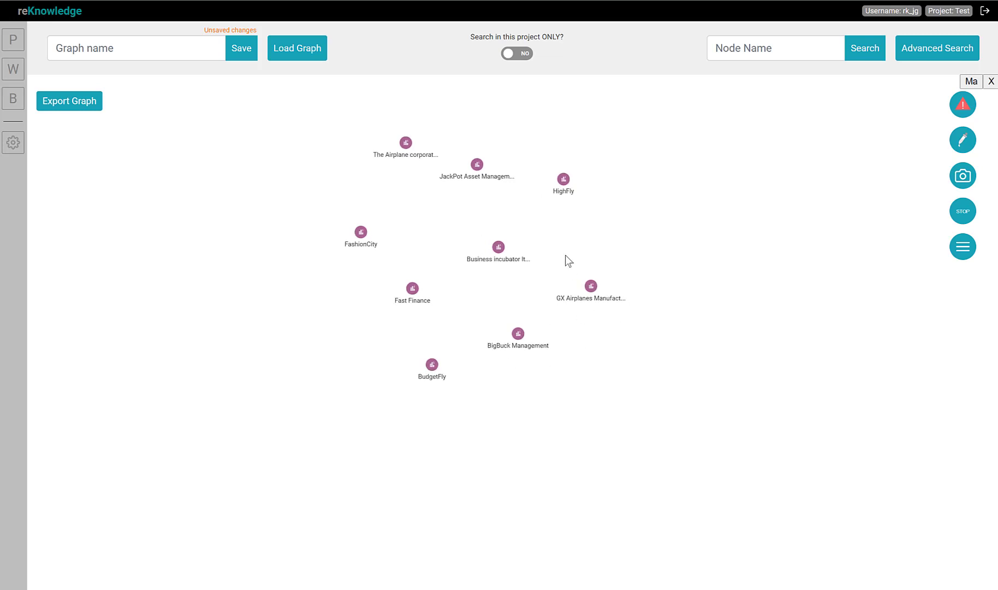
# Delete the displayed nodes from the graph and reopen Advanced Search
pyautogui.rightClick(628, 344)
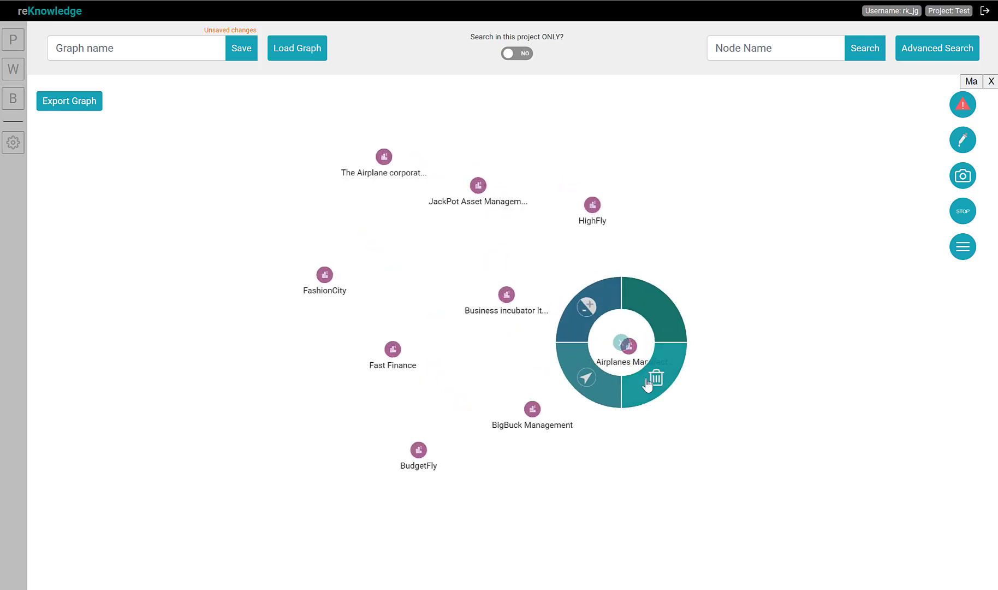
pyautogui.click(647, 382)
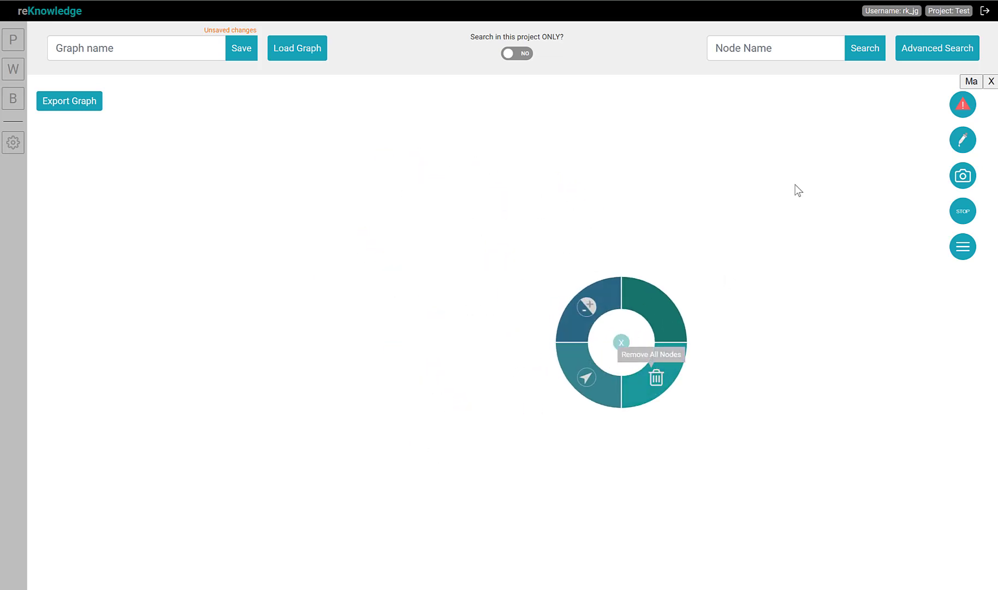
pyautogui.click(955, 55)
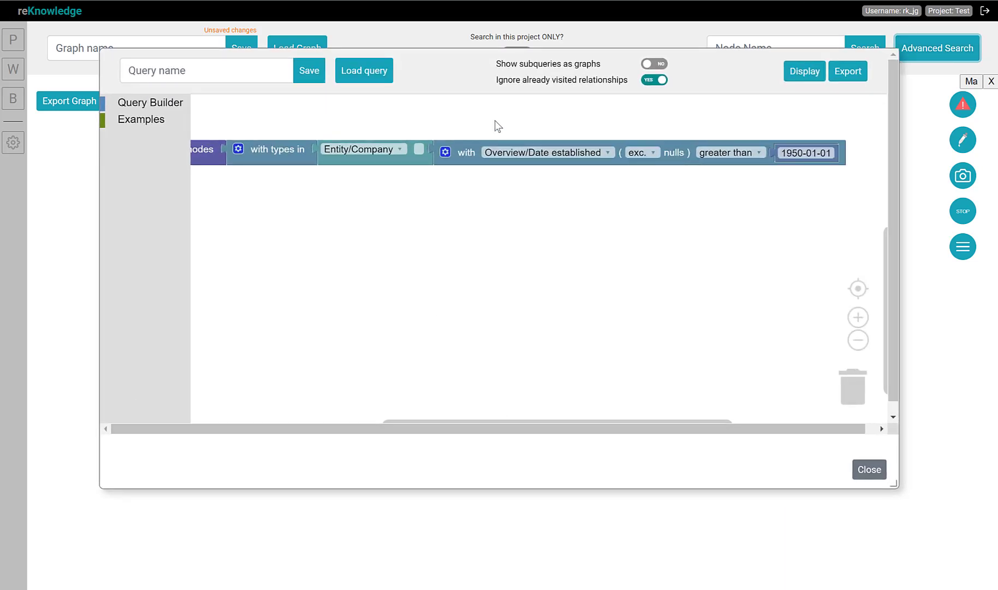
# Insert an and block after the Entity/Company type and move the date filter into it
pyautogui.click(169, 103)
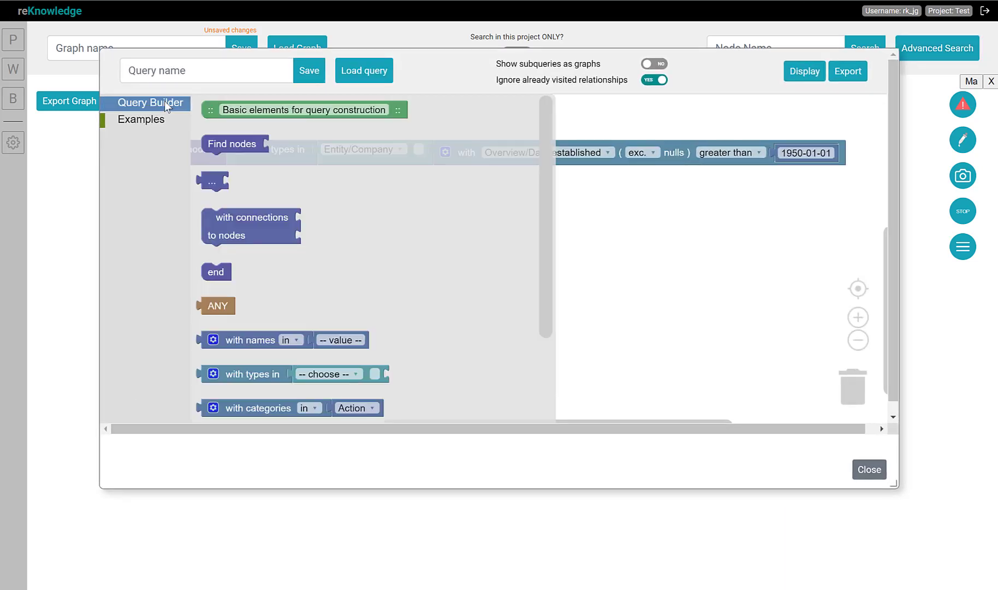
pyautogui.scroll(-3, 232, 327)
pyautogui.moveTo(239, 325); pyautogui.dragTo(449, 214)
pyautogui.moveTo(467, 159); pyautogui.dragTo(528, 208)
pyautogui.moveTo(473, 221); pyautogui.dragTo(481, 174)
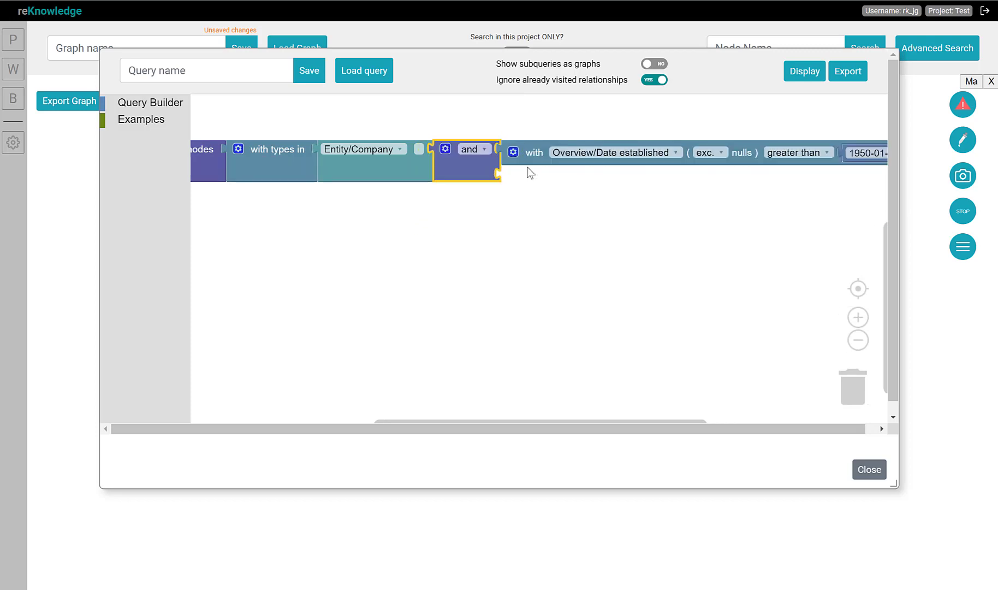
pyautogui.moveTo(635, 252); pyautogui.dragTo(598, 263)
# Duplicate the date filter and attach the copy as the and block's second condition
pyautogui.click(489, 169)
pyautogui.hotkey('ctrl', 'c')
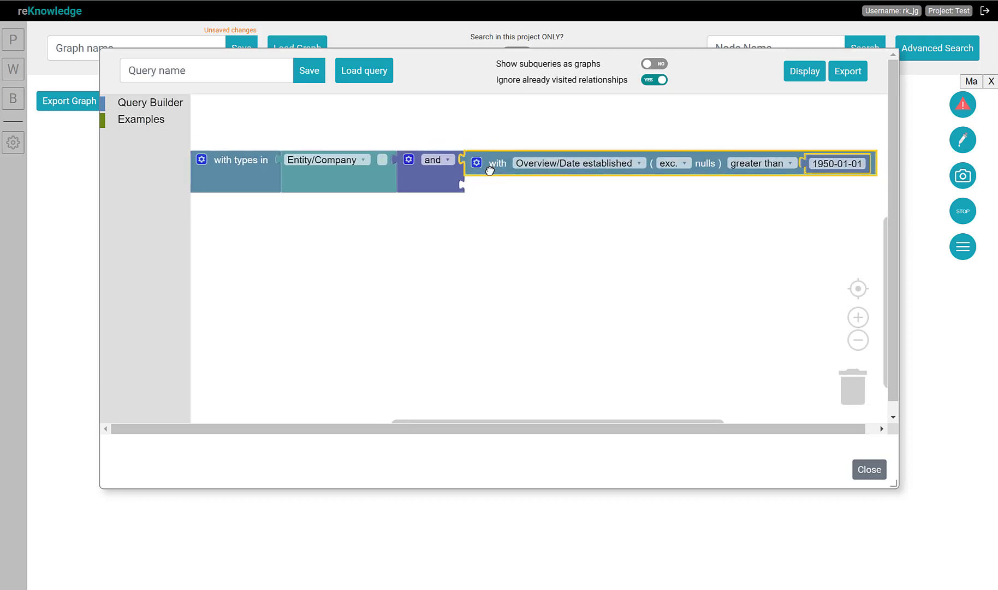
pyautogui.hotkey('ctrl', 'v')
pyautogui.moveTo(510, 200); pyautogui.dragTo(493, 188)
# Set the second condition to Overview/Number of employees greater than 5000 and display the results
pyautogui.click(567, 188)
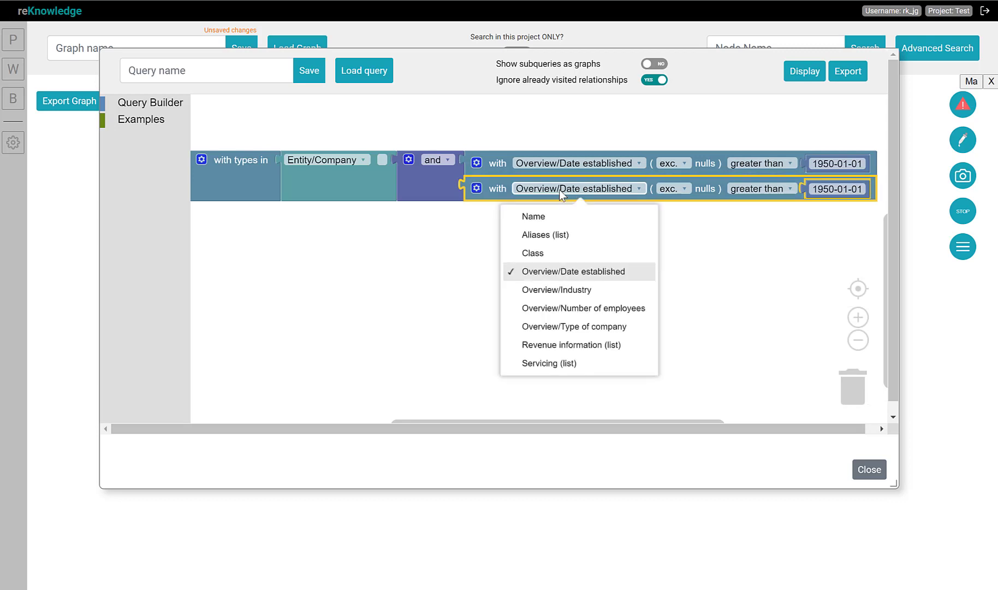
pyautogui.click(559, 309)
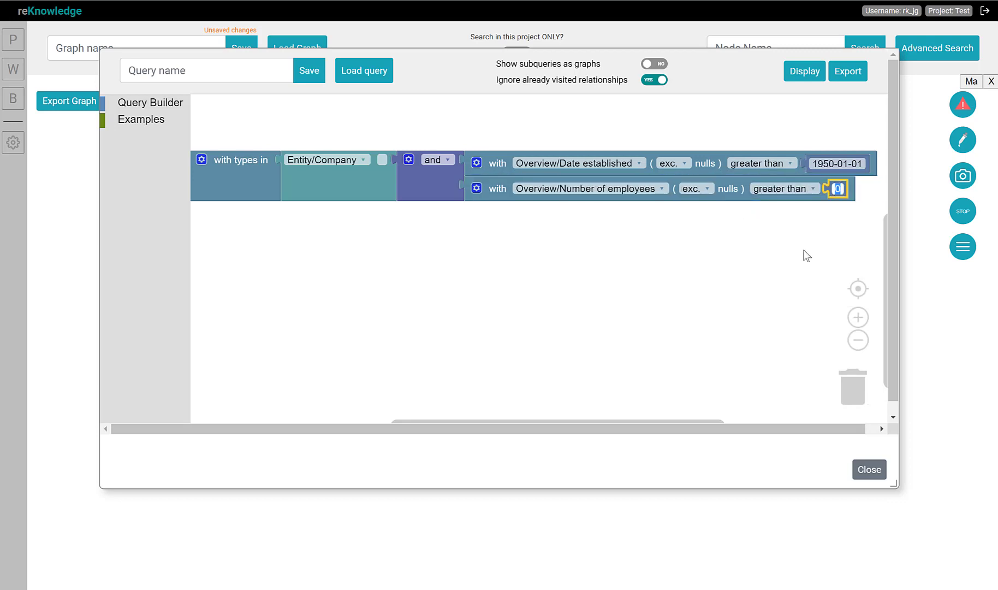
pyautogui.write('5000')
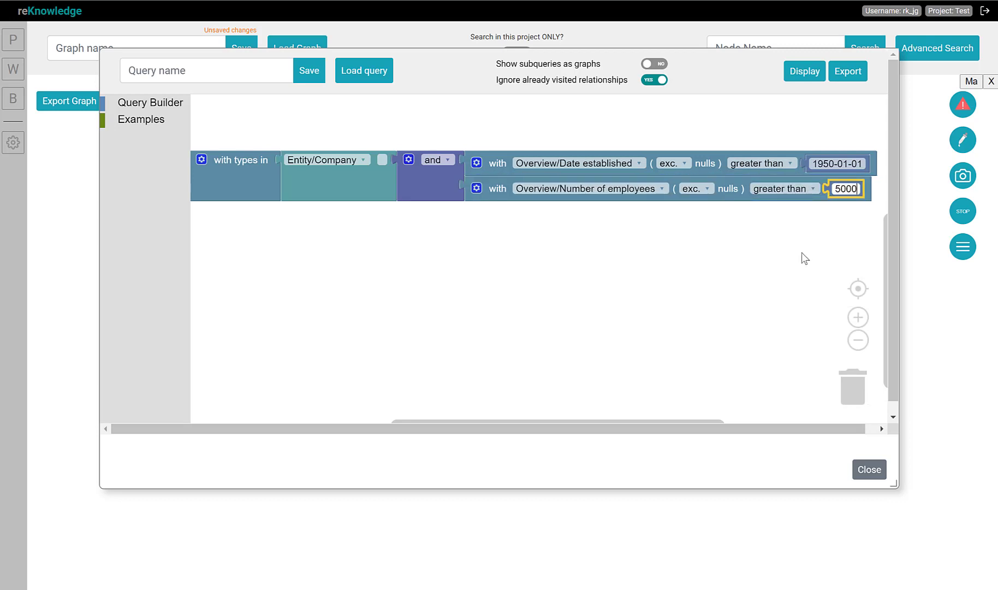
pyautogui.press('Return')
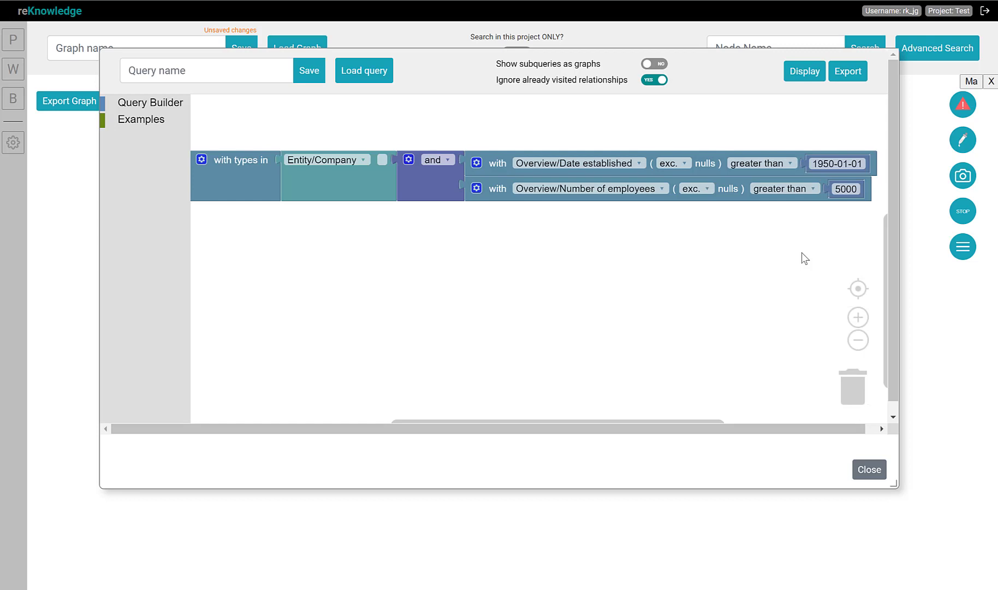
pyautogui.click(800, 72)
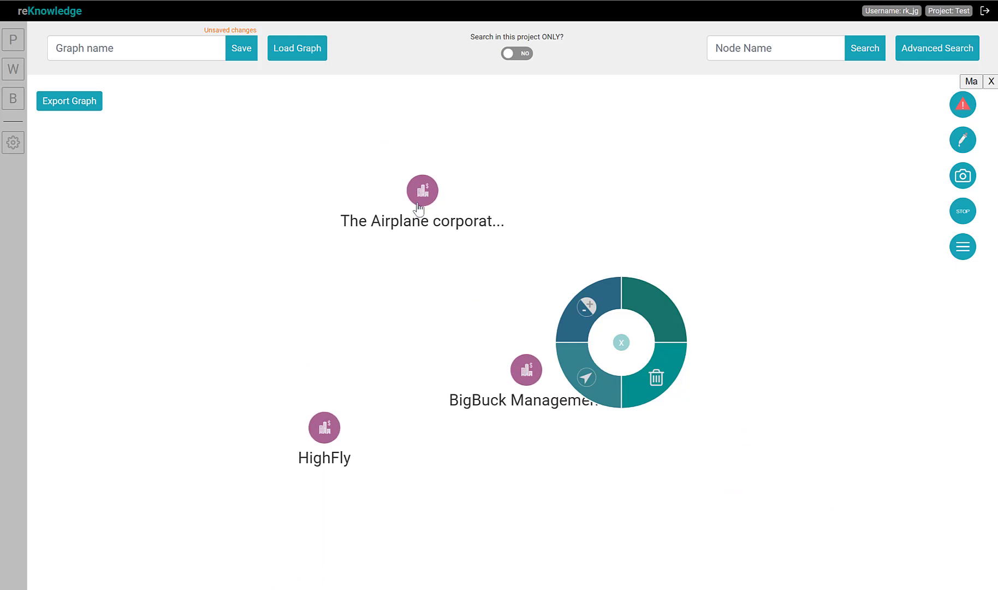
# Open The Airplane corporation's information and inspect its Overview properties, then close the panel
pyautogui.click(431, 207)
pyautogui.click(522, 227)
pyautogui.click(511, 175)
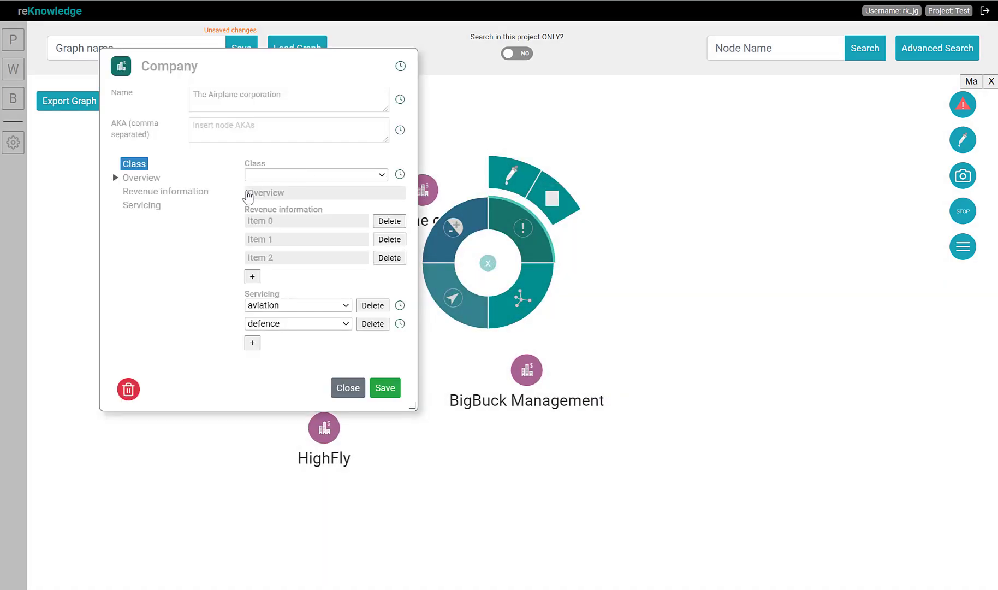
pyautogui.click(266, 200)
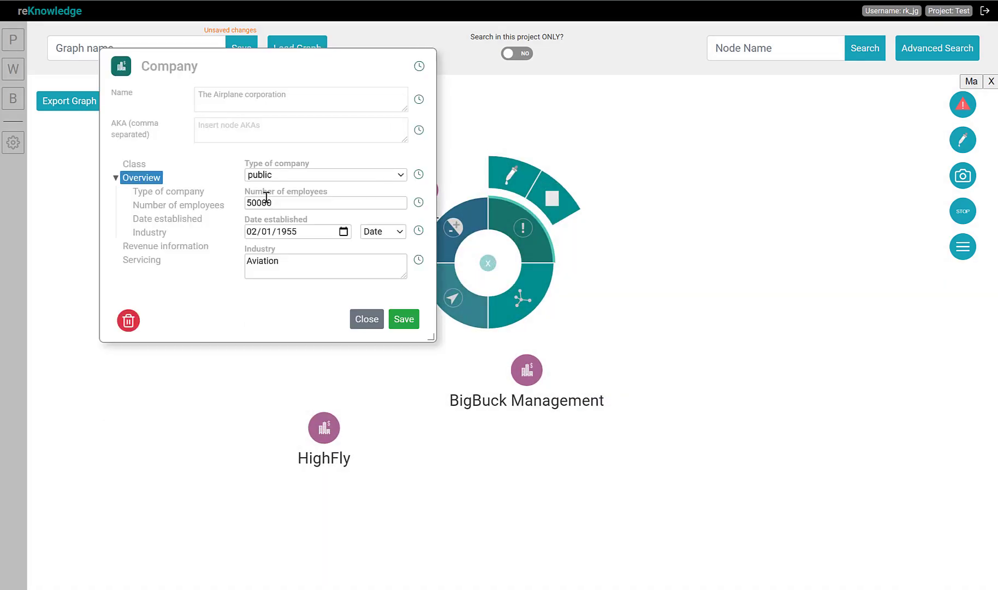
pyautogui.click(315, 231)
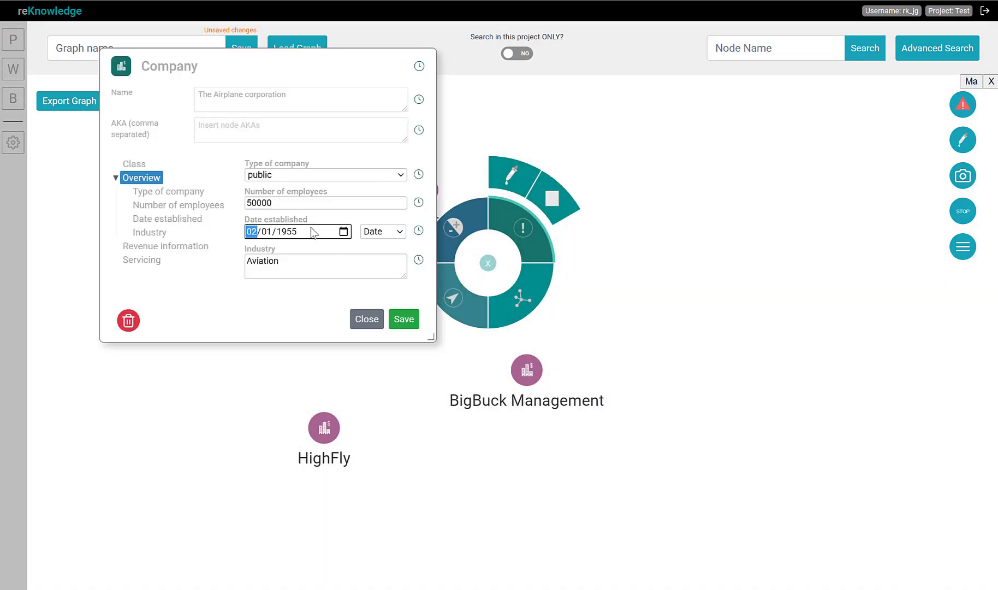
pyautogui.click(368, 320)
# Clear the displayed nodes from the graph and open Advanced Search again
pyautogui.rightClick(661, 282)
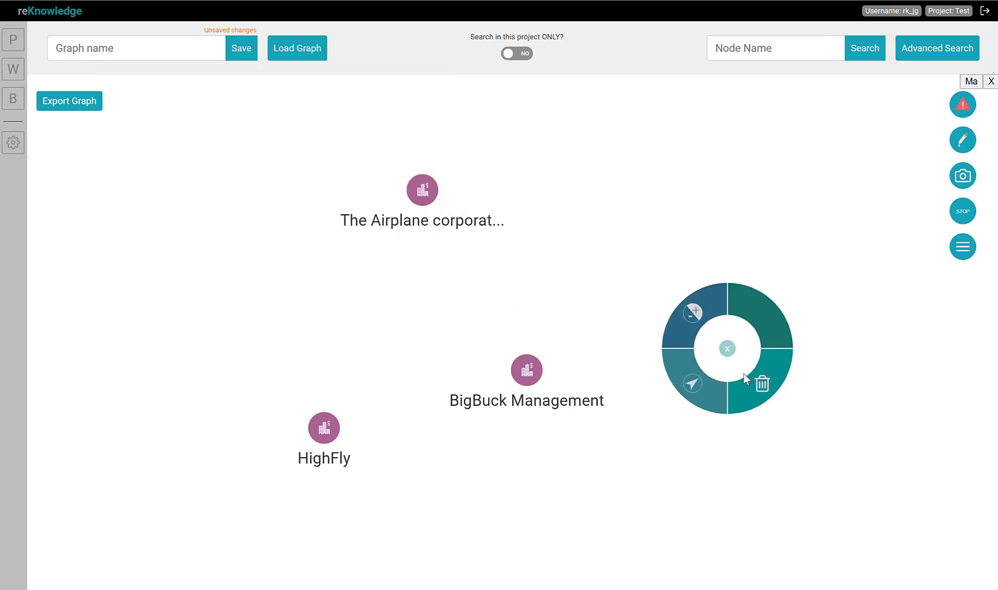
pyautogui.click(771, 385)
pyautogui.click(926, 53)
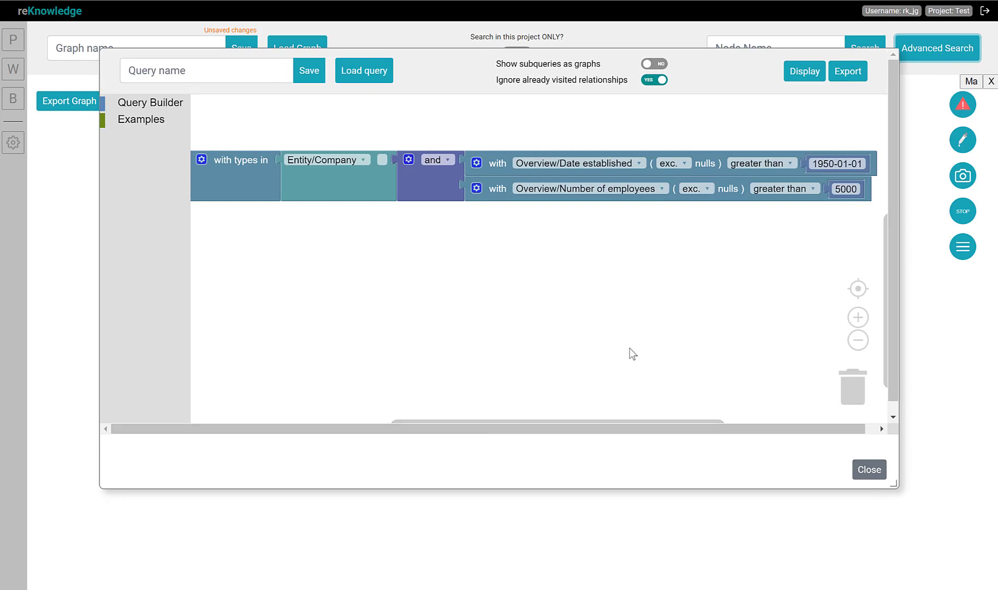
# Insert a logic block directly after Find nodes, ahead of the Entity/Company type, and switch it to or
pyautogui.click(861, 342)
pyautogui.moveTo(395, 300); pyautogui.dragTo(428, 285)
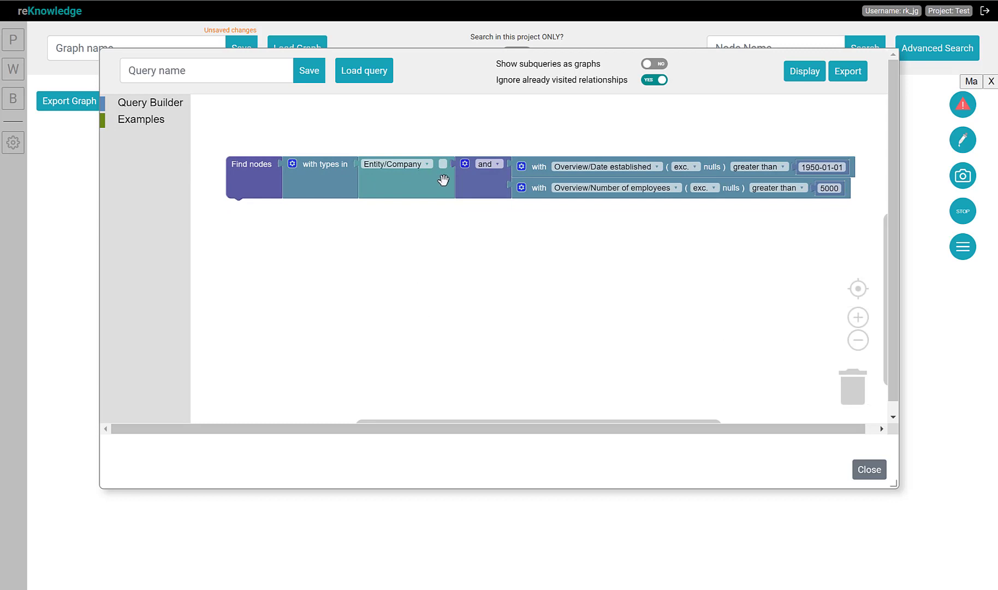
pyautogui.click(134, 105)
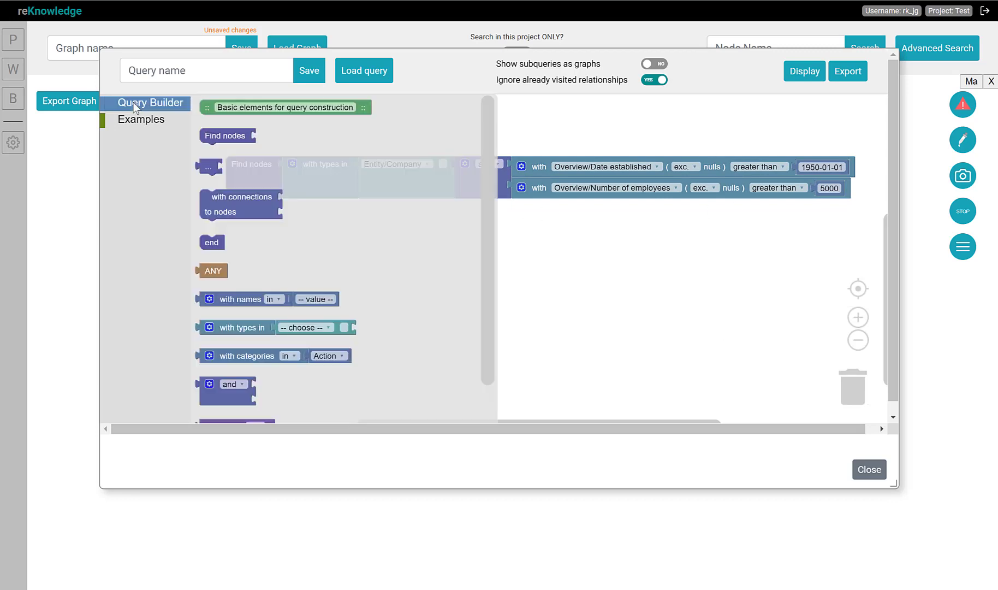
pyautogui.scroll(-1, 227, 316)
pyautogui.moveTo(231, 331); pyautogui.dragTo(299, 235)
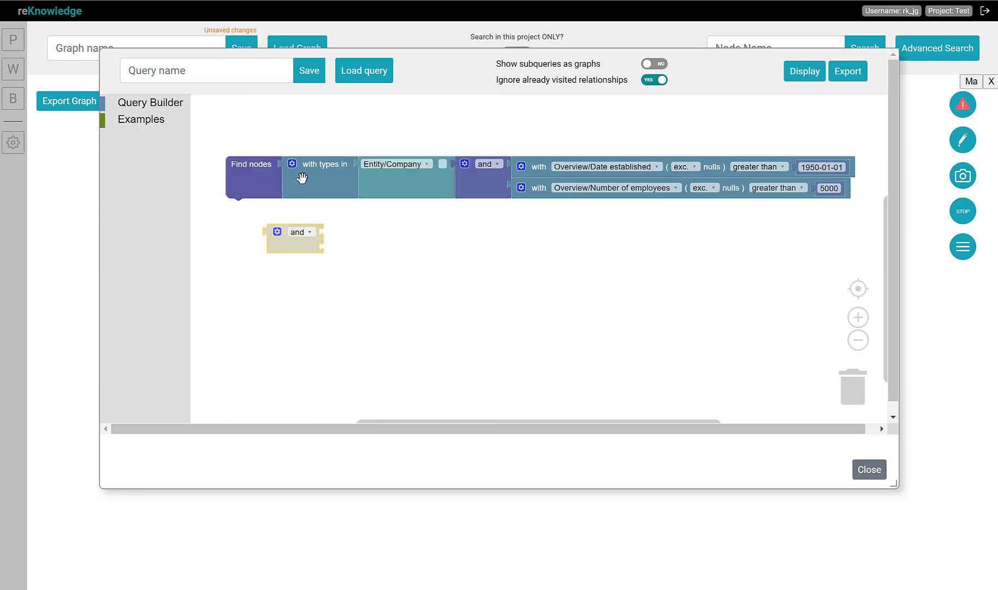
pyautogui.moveTo(299, 181); pyautogui.dragTo(309, 162)
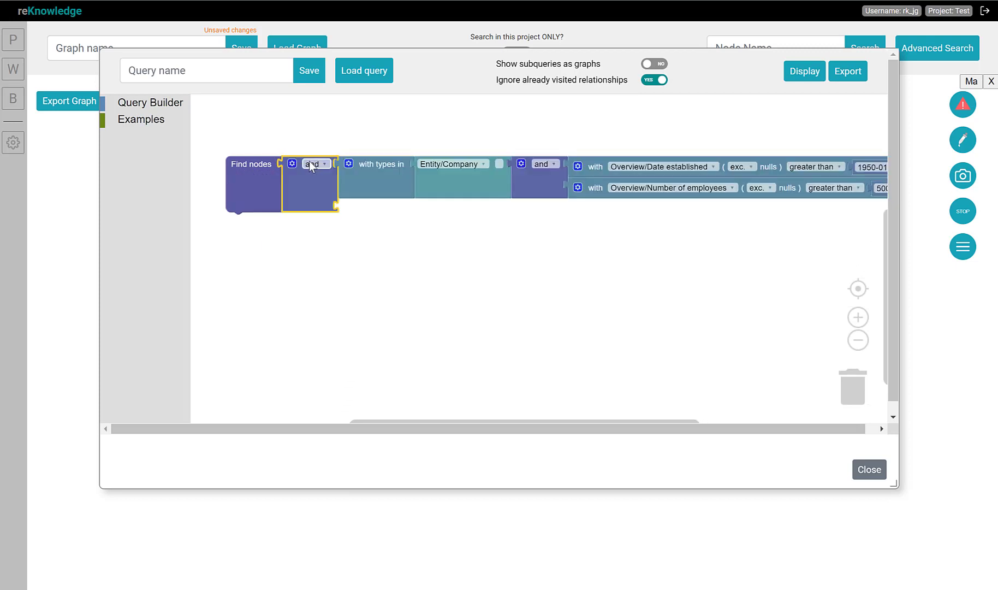
pyautogui.click(312, 163)
pyautogui.click(312, 212)
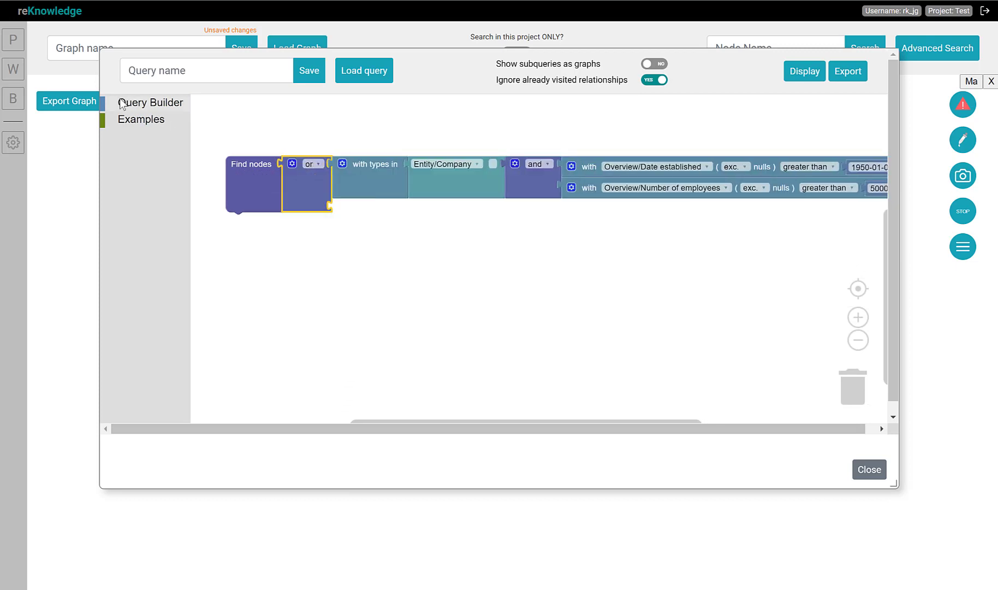
# Add a second with types in condition as the or block's second branch and set its type to Individual
pyautogui.click(121, 104)
pyautogui.moveTo(214, 324); pyautogui.dragTo(357, 206)
pyautogui.moveTo(568, 124); pyautogui.dragTo(529, 124)
pyautogui.click(389, 205)
pyautogui.click(369, 326)
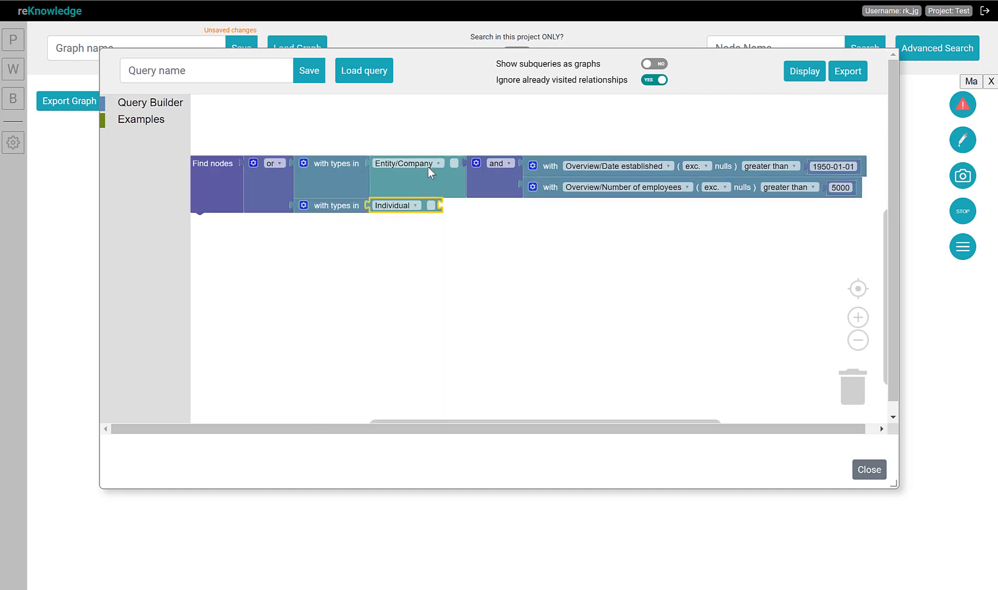
# Duplicate the and block with its two conditions and attach the copy after the Individual type
pyautogui.click(505, 186)
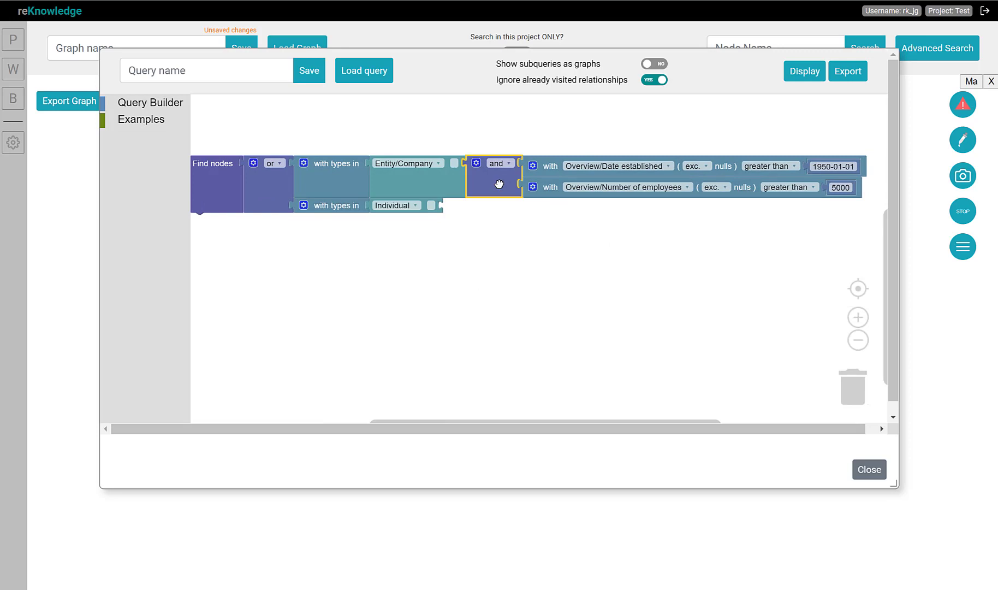
pyautogui.hotkey('ctrl', 'c')
pyautogui.hotkey('ctrl', 'v')
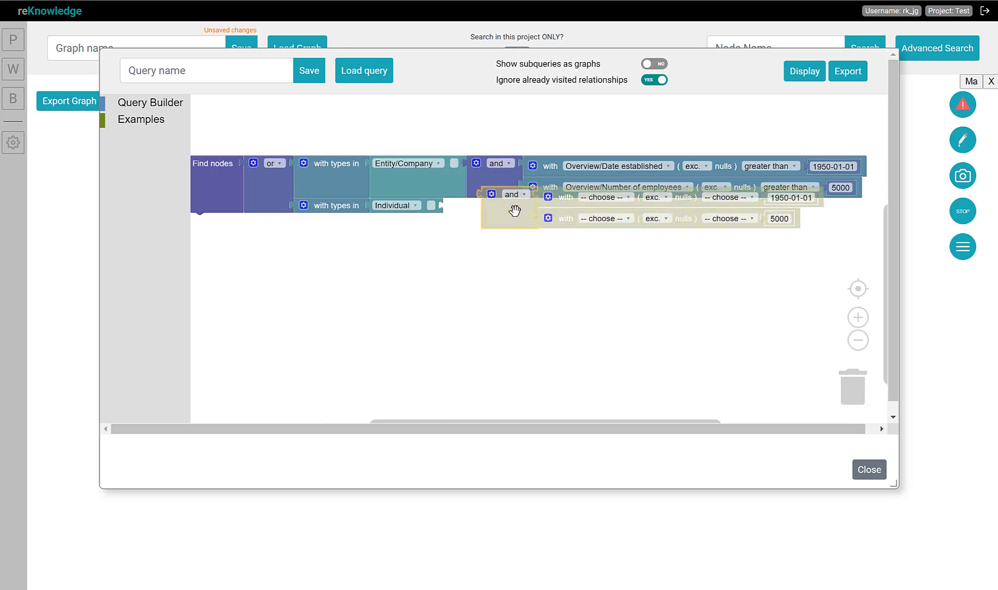
pyautogui.moveTo(511, 199); pyautogui.dragTo(474, 222)
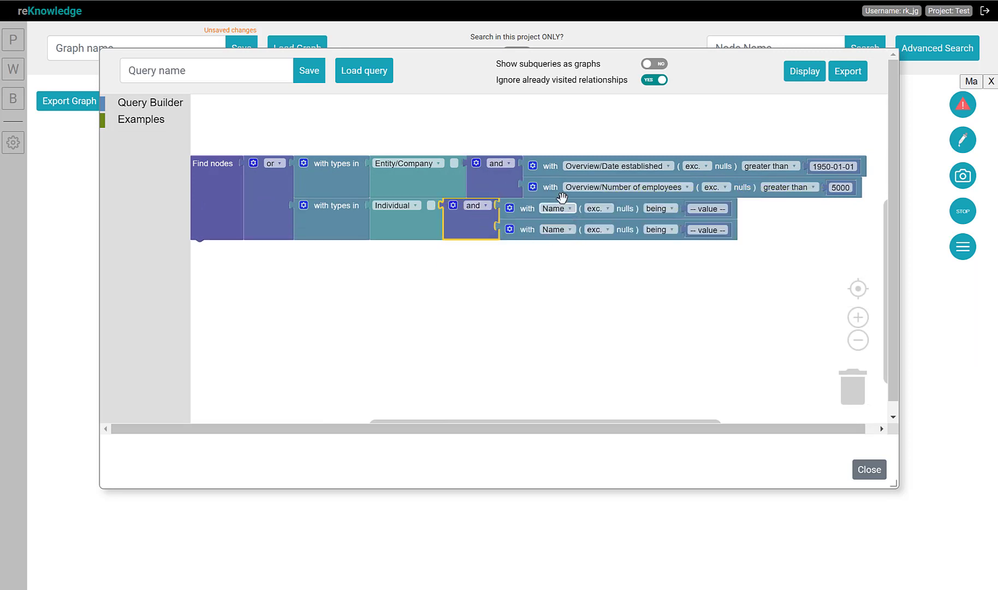
# Set the copied conditions to Profile/DOB and Profile/Gender, with the gender value female
pyautogui.click(564, 212)
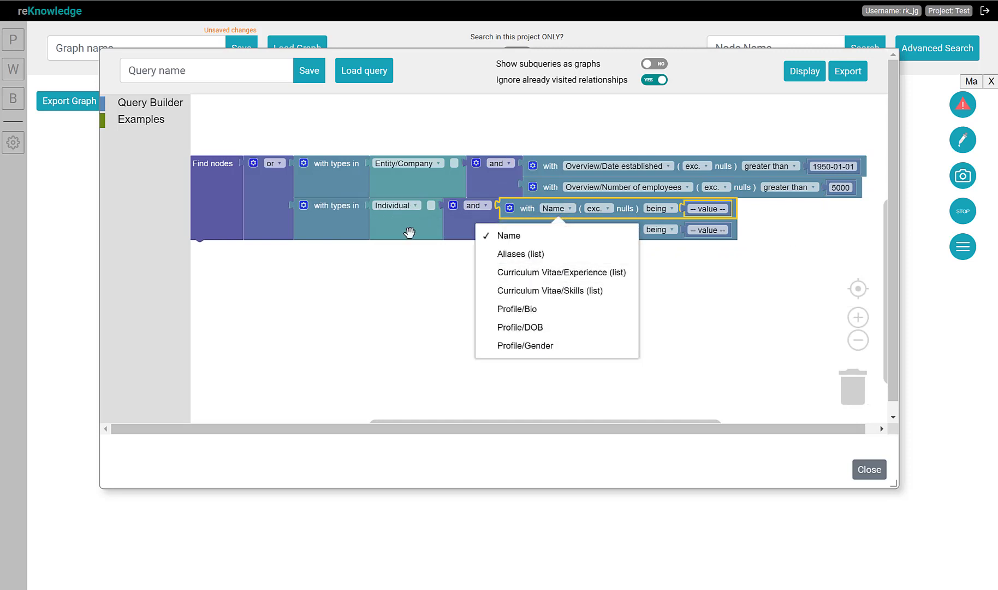
pyautogui.click(533, 327)
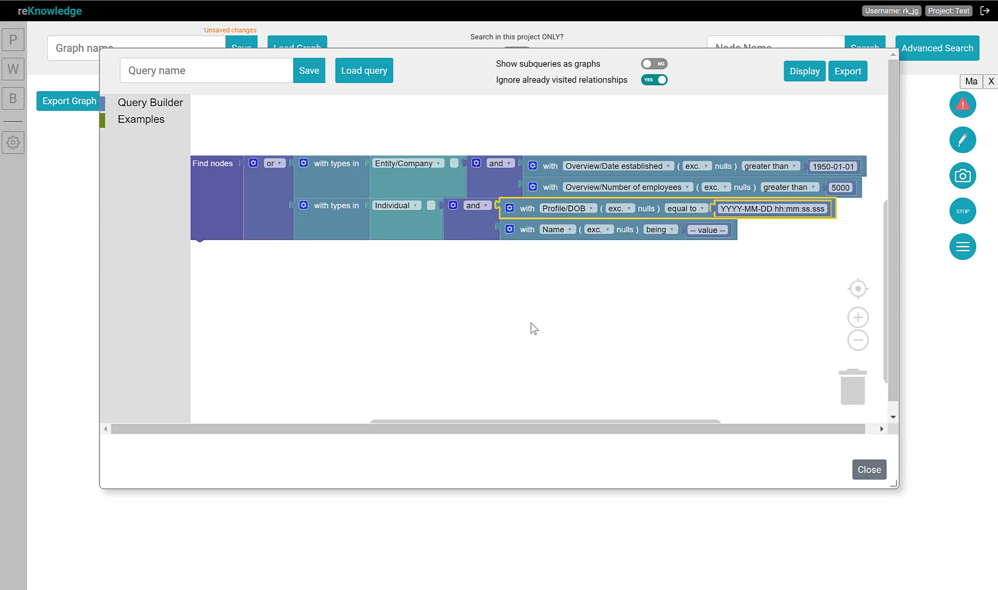
pyautogui.click(559, 230)
pyautogui.click(561, 365)
pyautogui.click(728, 229)
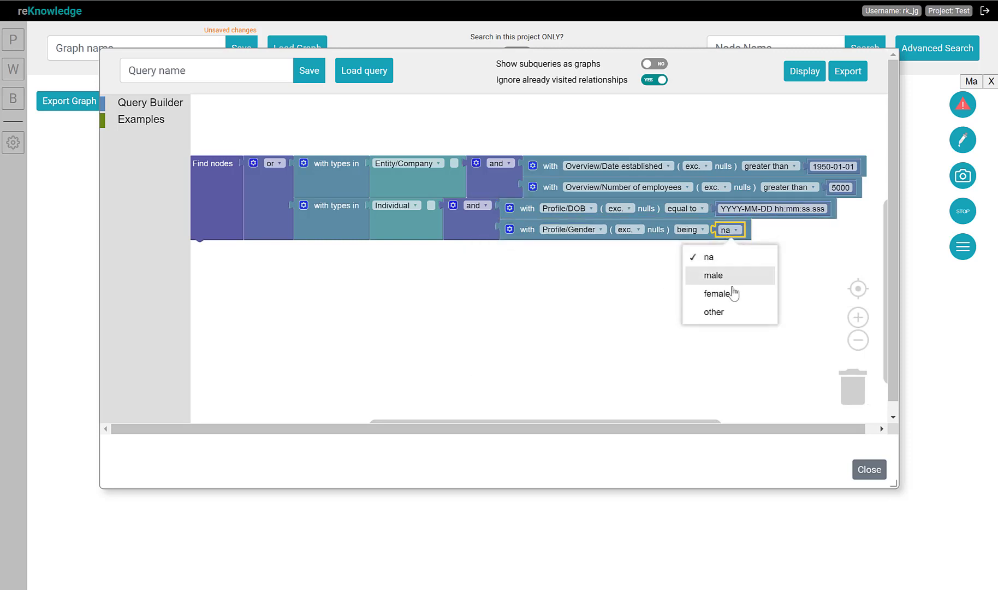
pyautogui.click(732, 293)
# Set the Profile/DOB condition to greater than 1980-01-01 and display the results
pyautogui.click(719, 210)
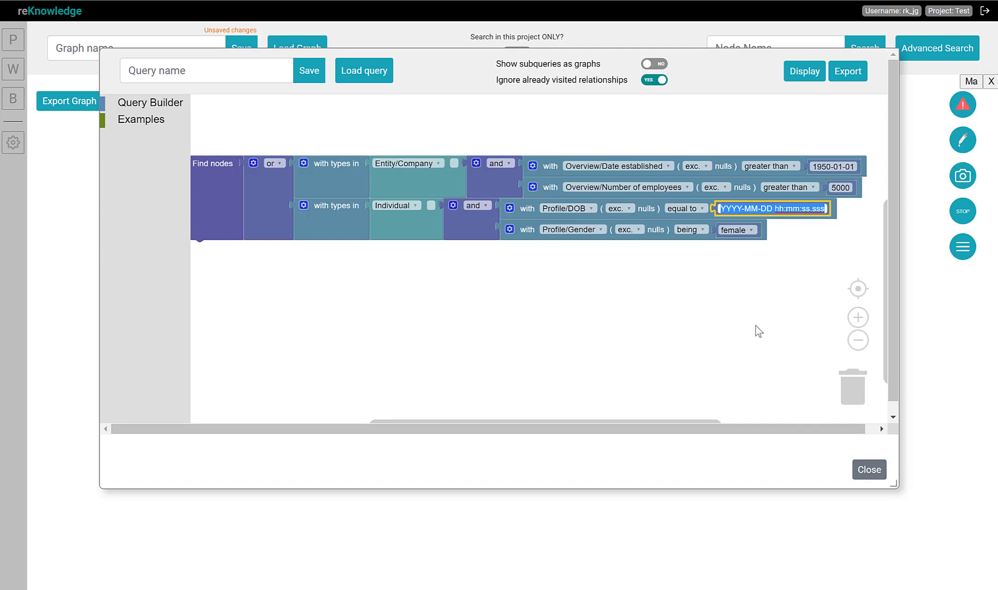
pyautogui.write('19')
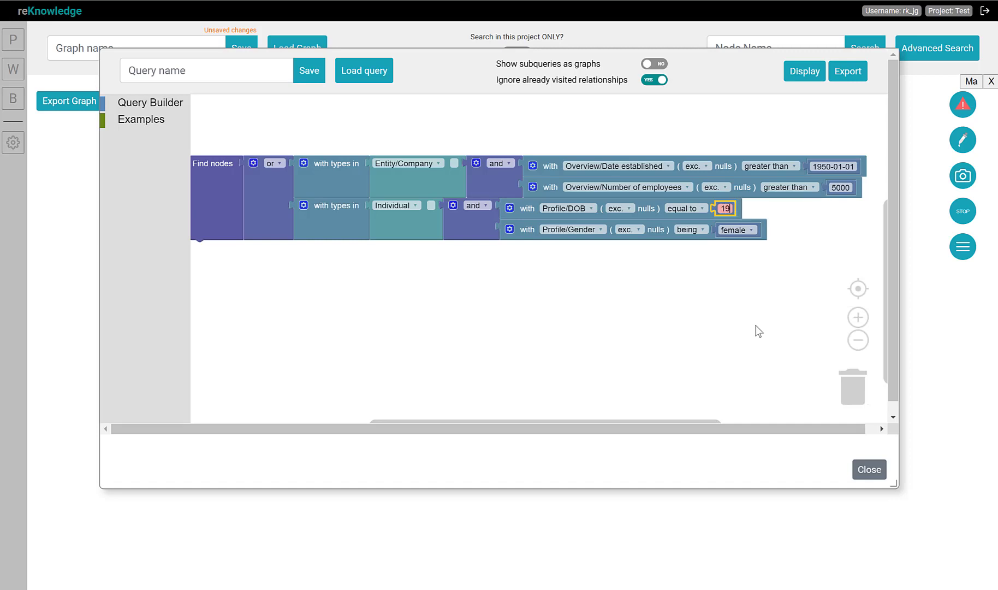
pyautogui.write('80-01-01')
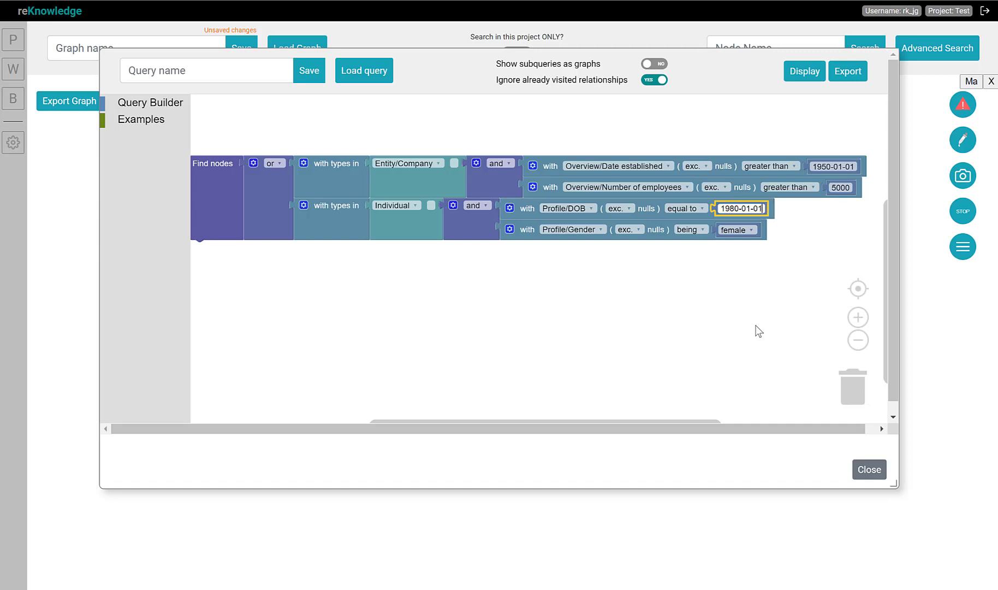
pyautogui.click(685, 208)
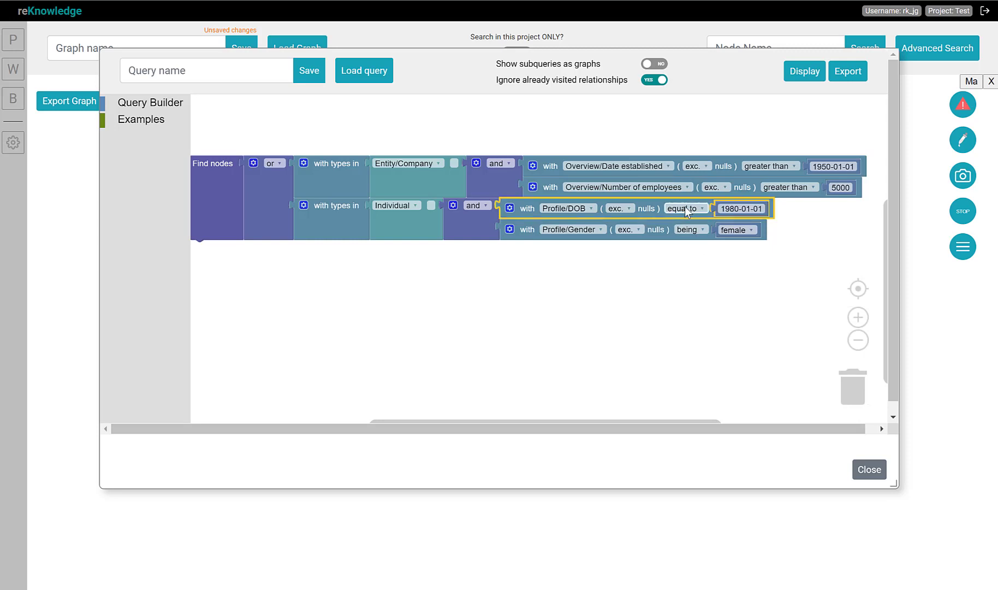
pyautogui.click(681, 272)
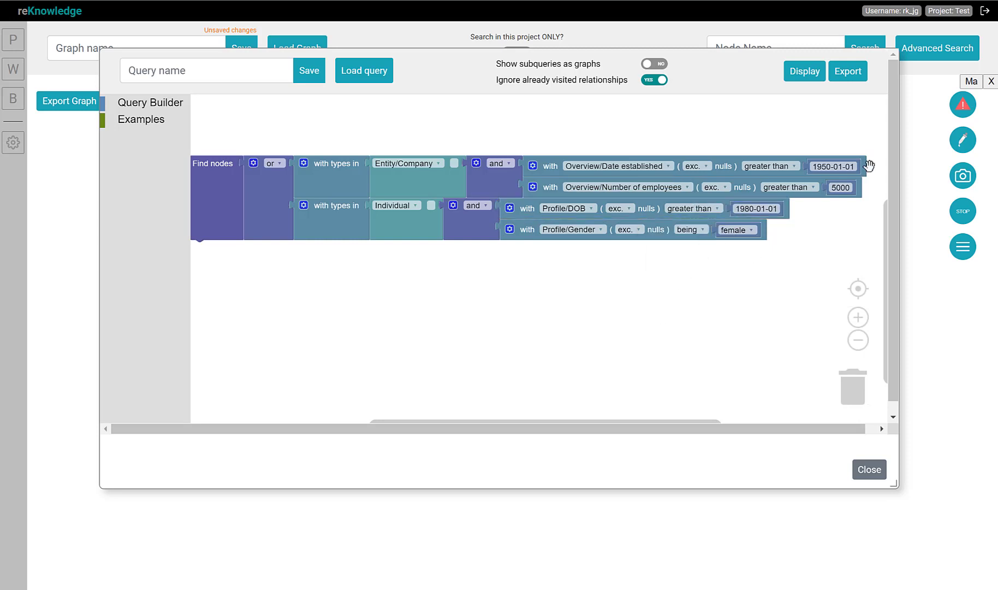
pyautogui.click(817, 73)
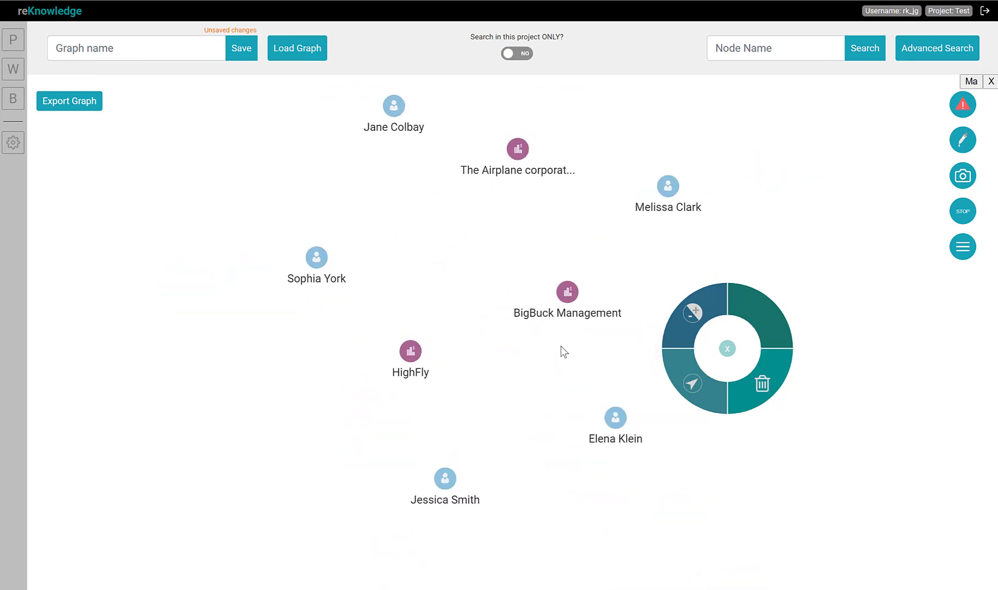
# Reopen Advanced Search and display the combined query's results again
pyautogui.moveTo(478, 282); pyautogui.dragTo(467, 316)
pyautogui.rightClick(498, 333)
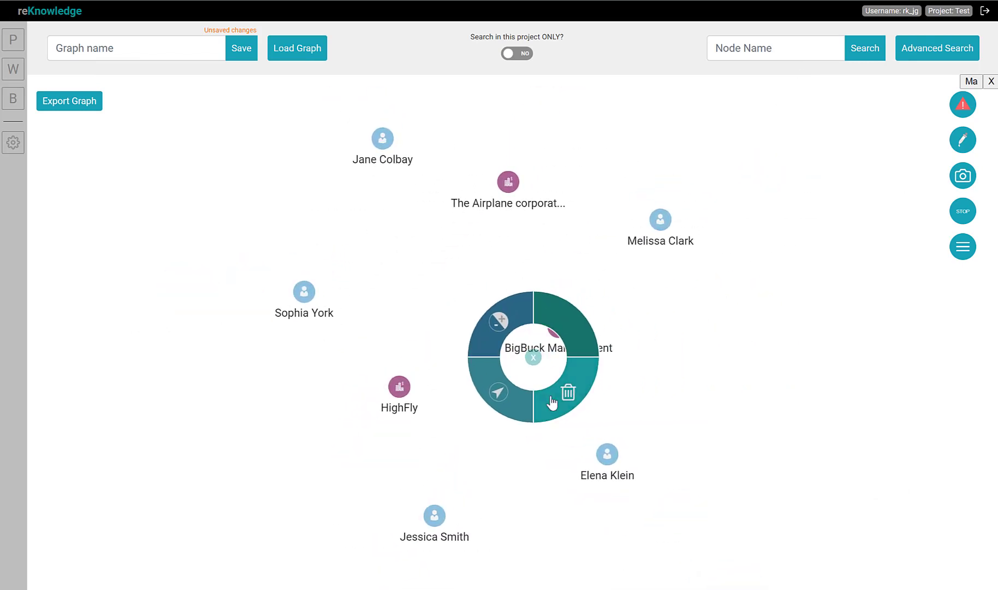
pyautogui.click(957, 50)
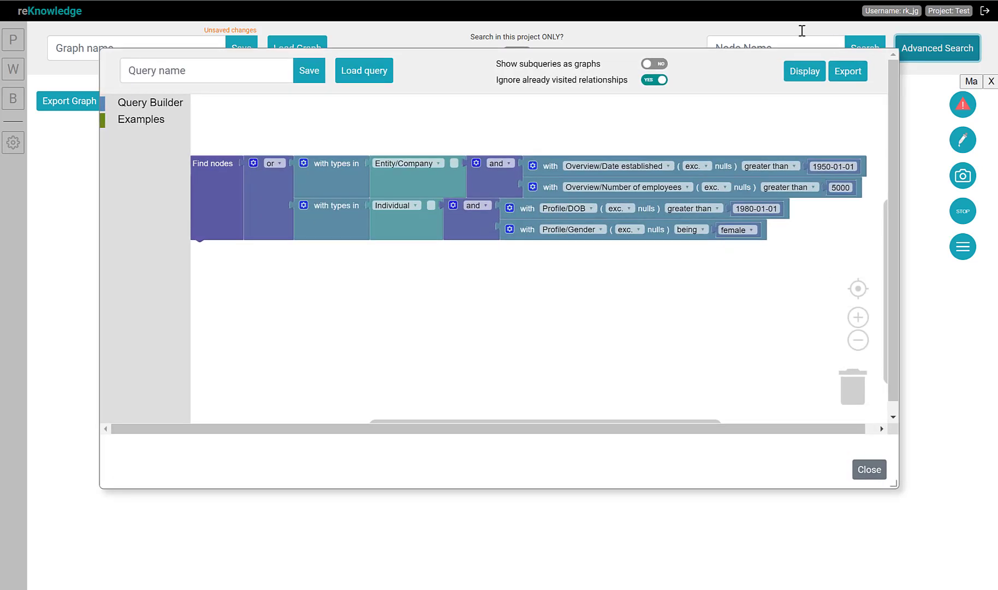
pyautogui.moveTo(473, 420)
pyautogui.mouseDown()
pyautogui.moveTo(452, 417)
pyautogui.moveTo(465, 418)
pyautogui.moveTo(464, 407)
pyautogui.mouseUp()
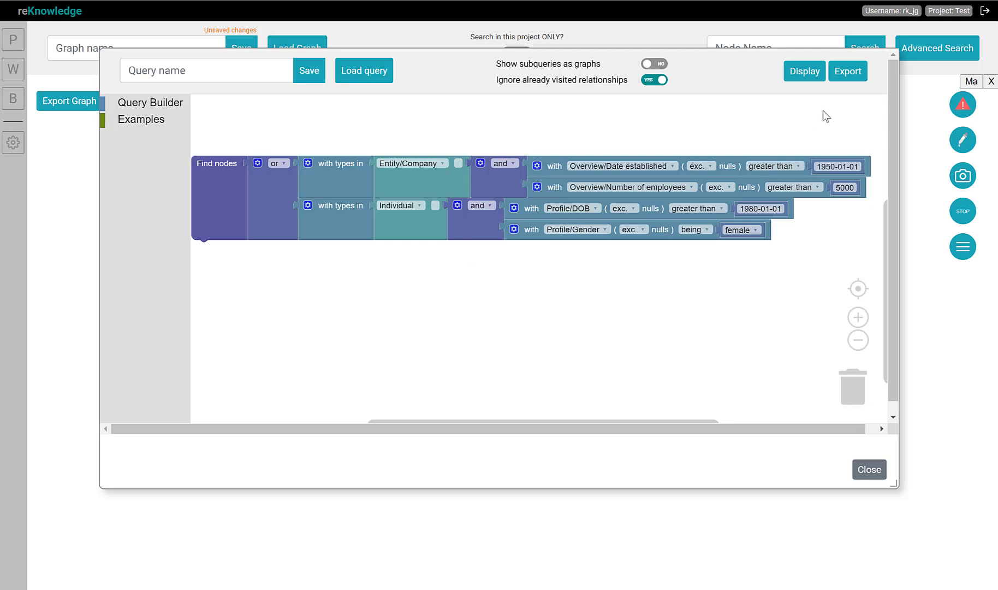
pyautogui.click(805, 72)
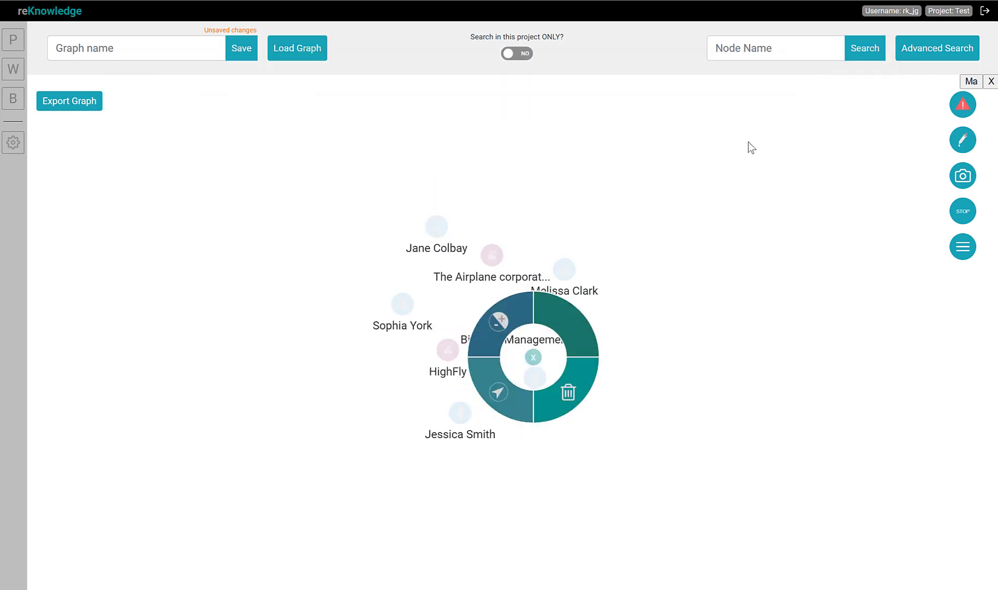
# Open The Airplane corporation's information and browse its Overview, Revenue information and Servicing sections
pyautogui.click(425, 209)
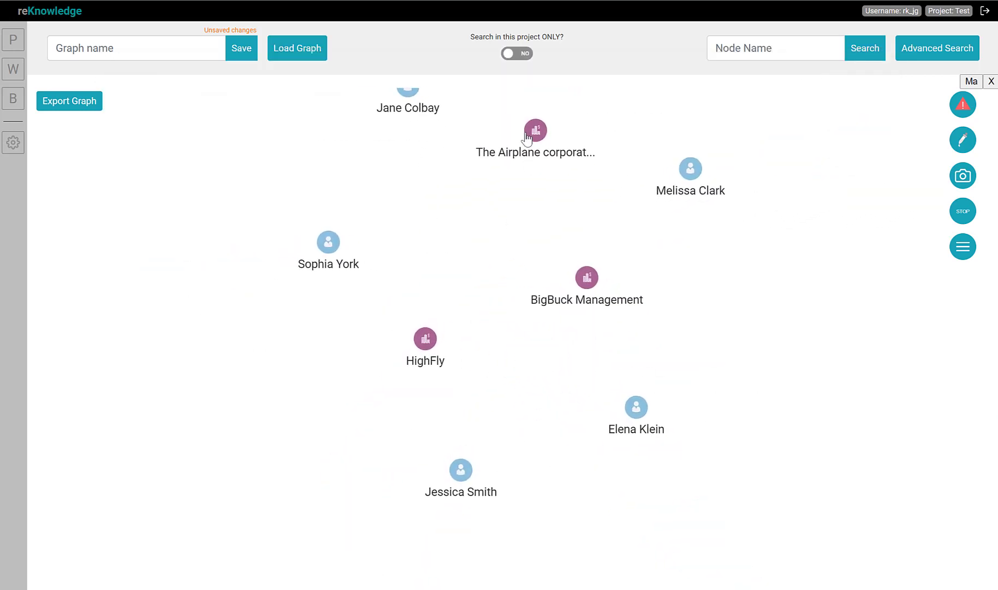
pyautogui.click(530, 133)
pyautogui.click(630, 166)
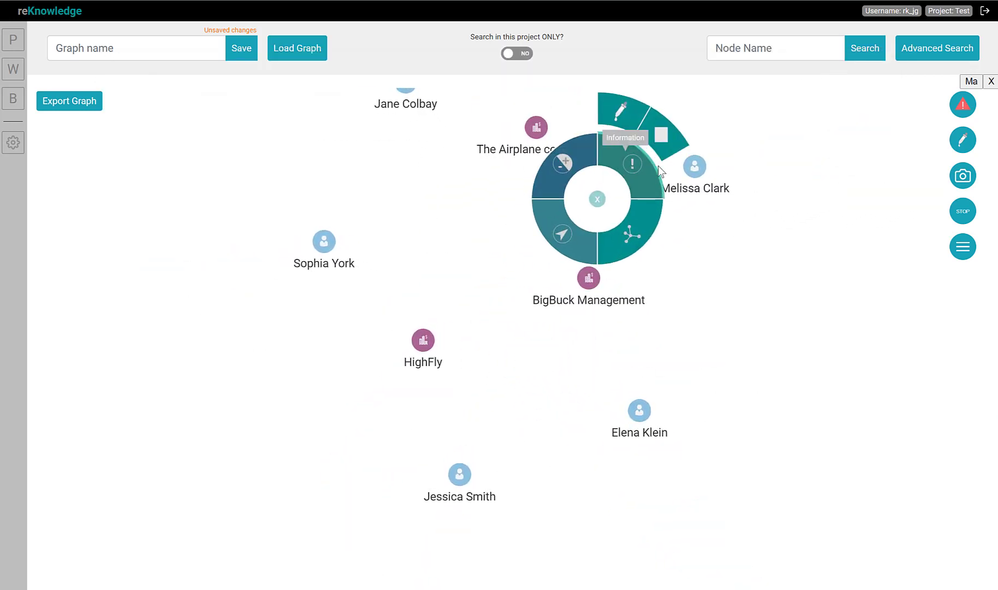
pyautogui.click(666, 145)
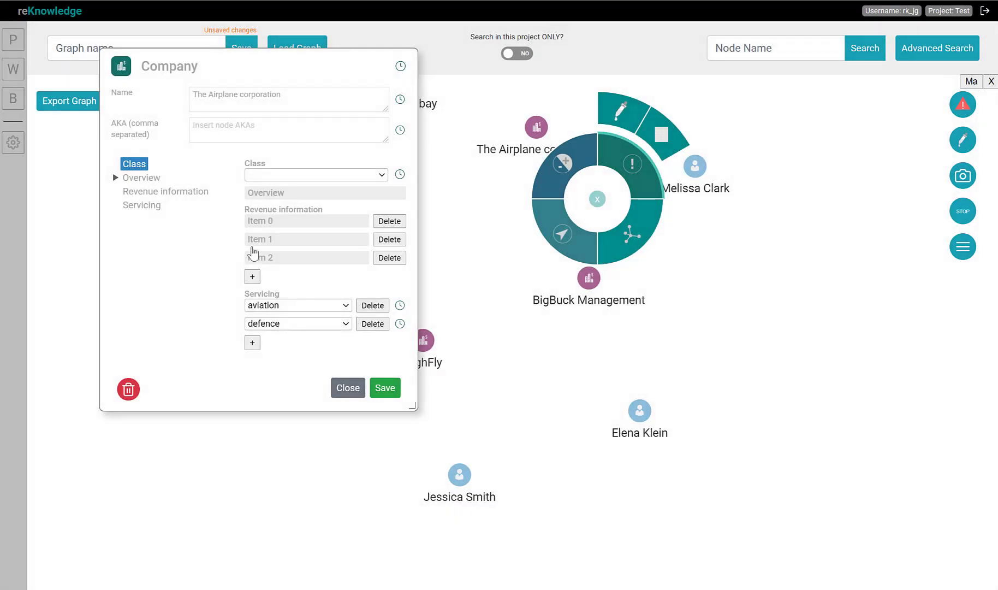
pyautogui.click(272, 193)
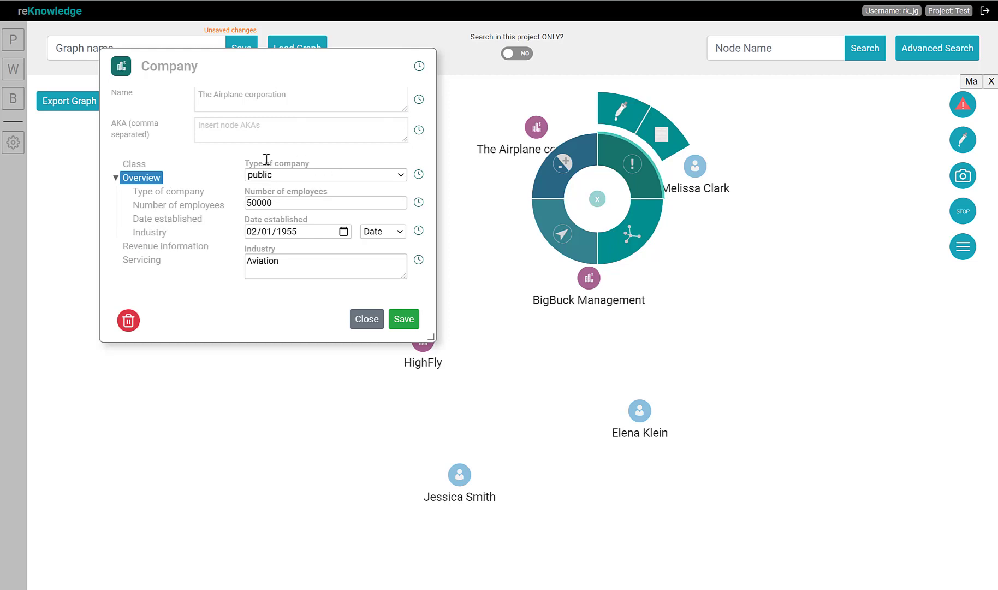
pyautogui.moveTo(326, 195); pyautogui.dragTo(192, 186)
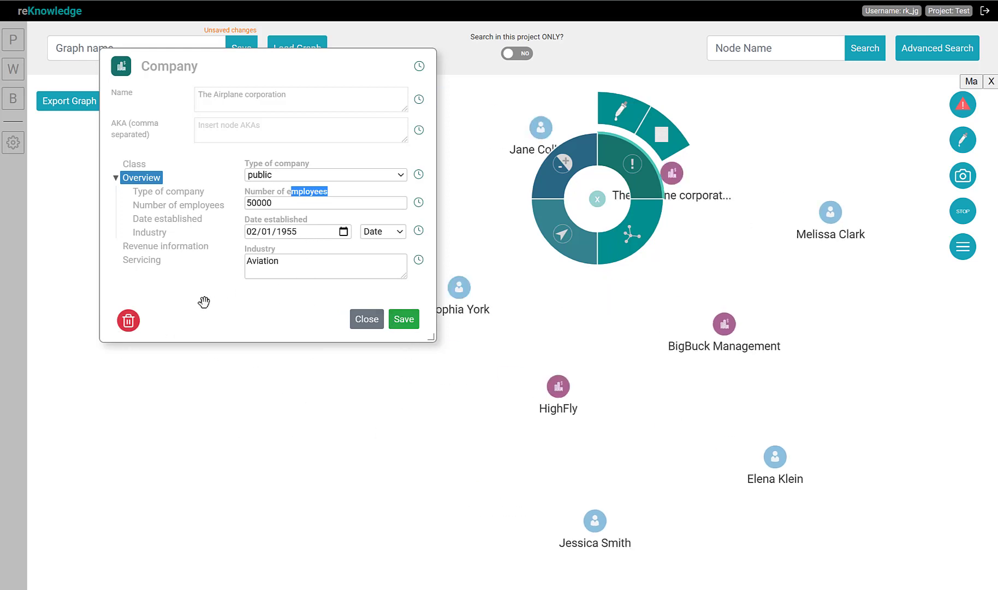
pyautogui.click(149, 247)
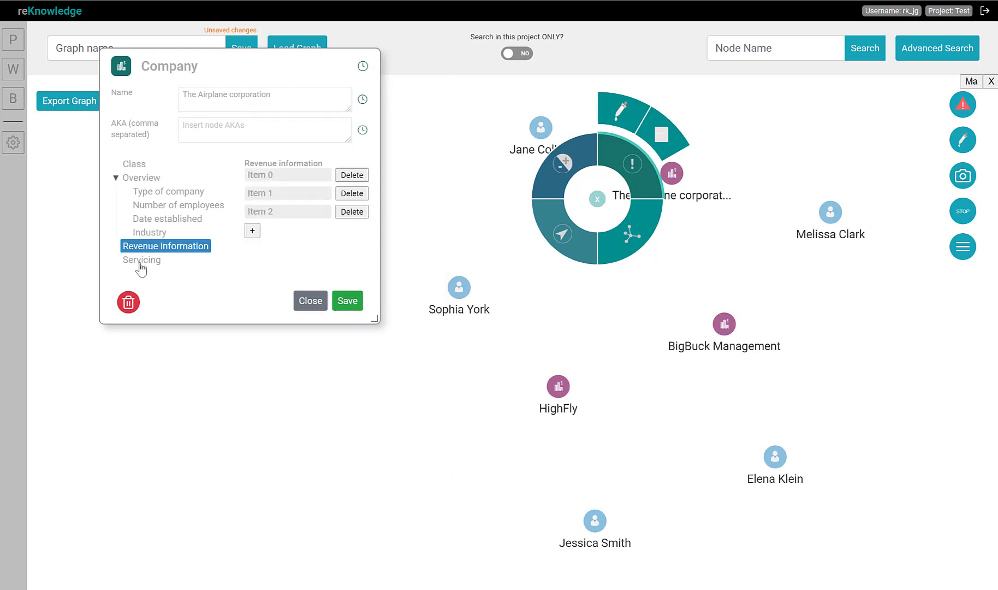
pyautogui.click(147, 259)
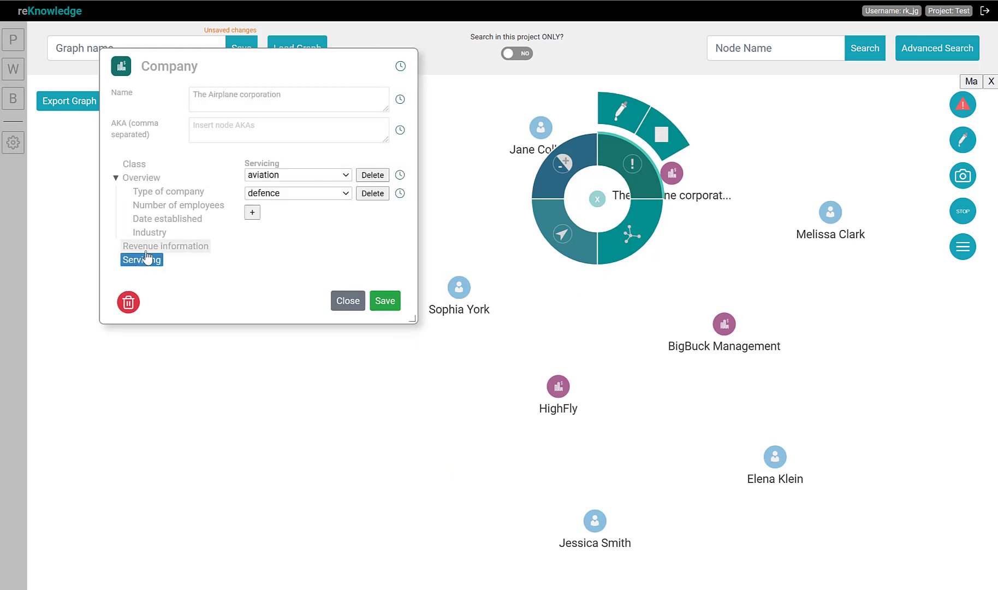
pyautogui.click(147, 250)
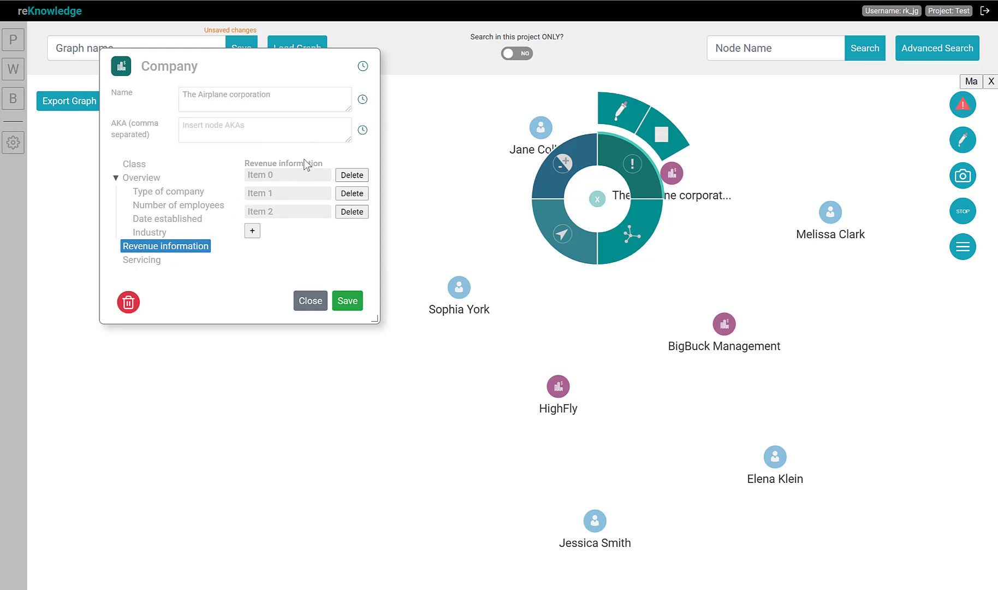
# Browse The Airplane corporation's three revenue information items, viewing each one's details
pyautogui.click(294, 175)
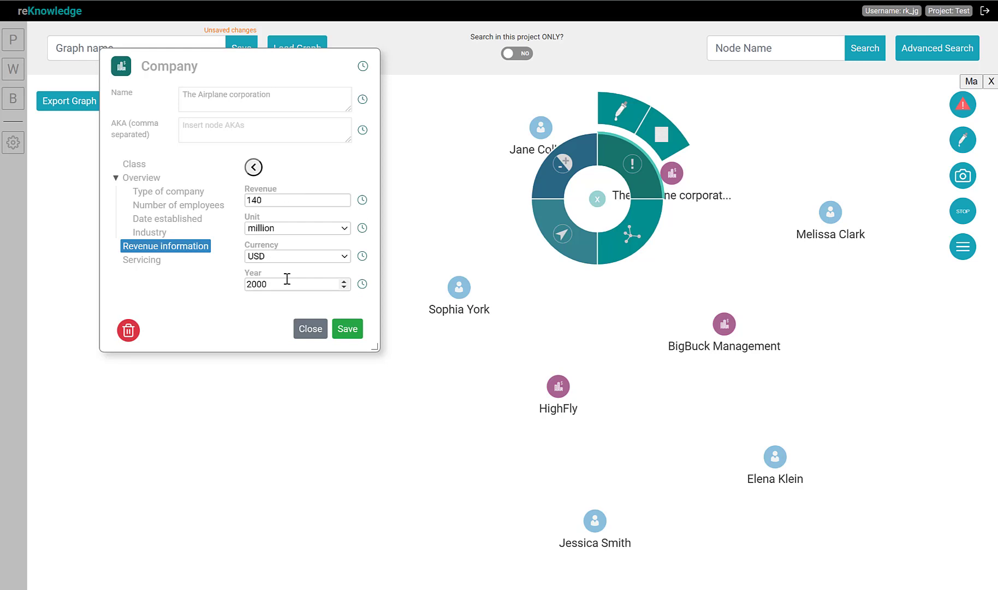
pyautogui.click(253, 166)
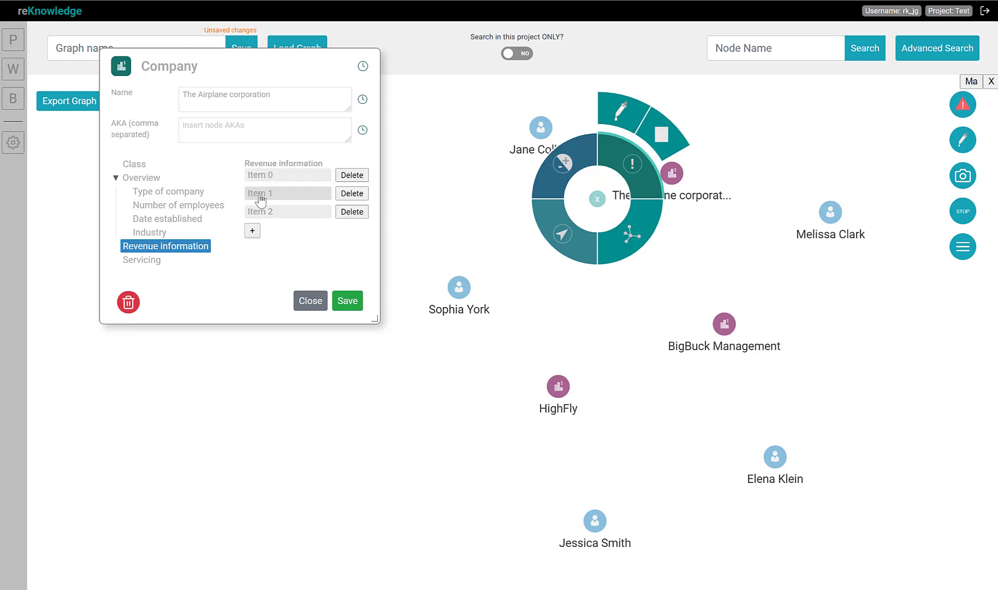
pyautogui.click(259, 194)
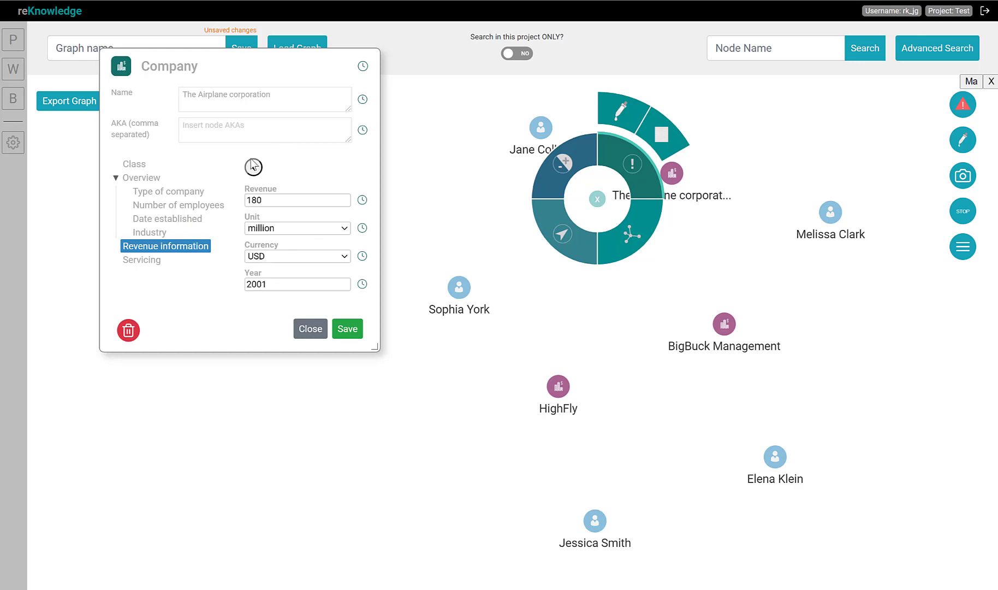
pyautogui.click(254, 166)
pyautogui.click(258, 217)
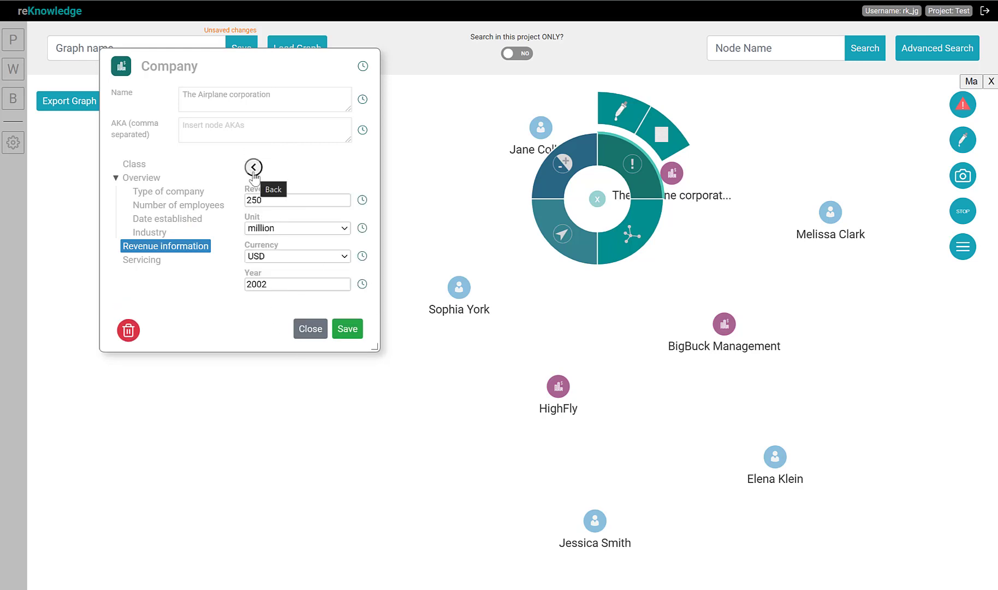
pyautogui.click(253, 167)
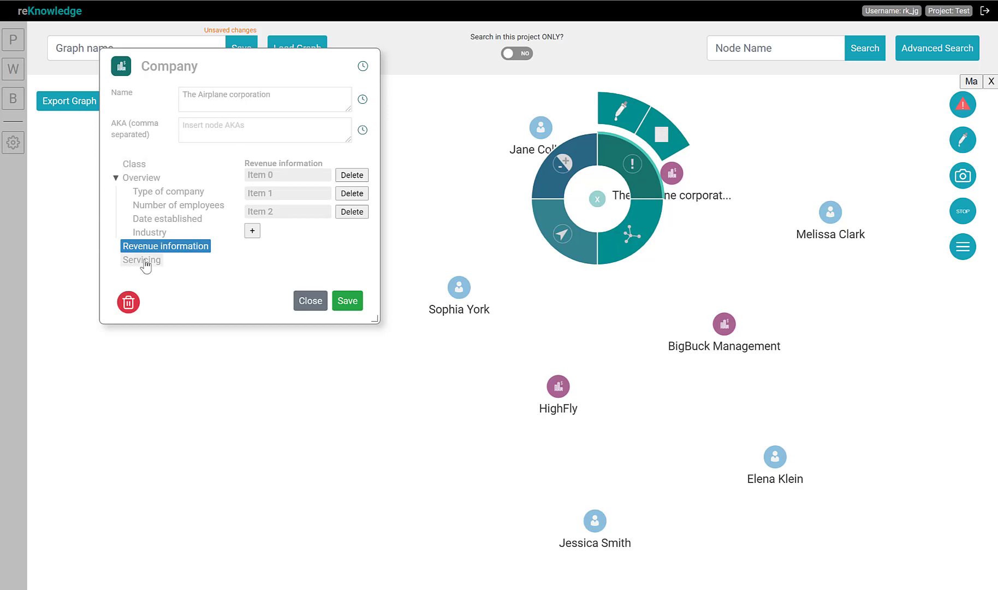
# Add a new entry to the company's Servicing list, then close the dialog discarding the changes
pyautogui.click(143, 260)
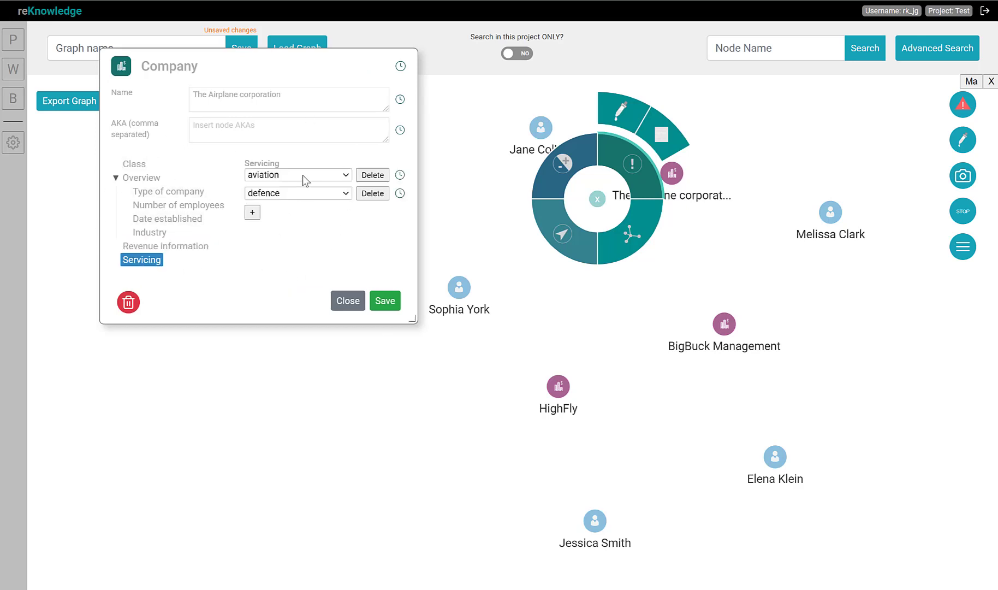
pyautogui.click(252, 213)
pyautogui.click(268, 211)
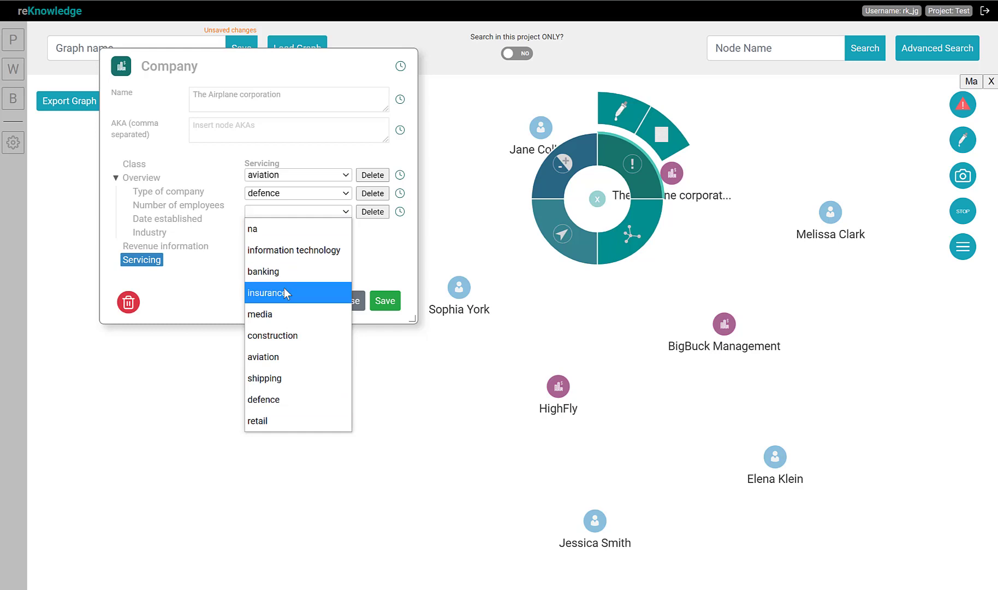
pyautogui.click(224, 285)
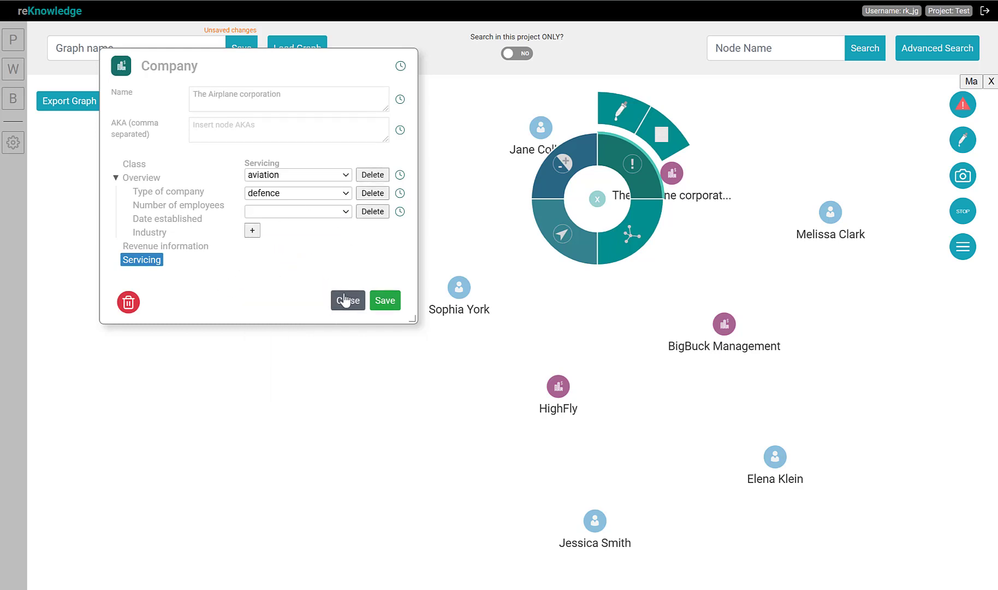
pyautogui.click(347, 301)
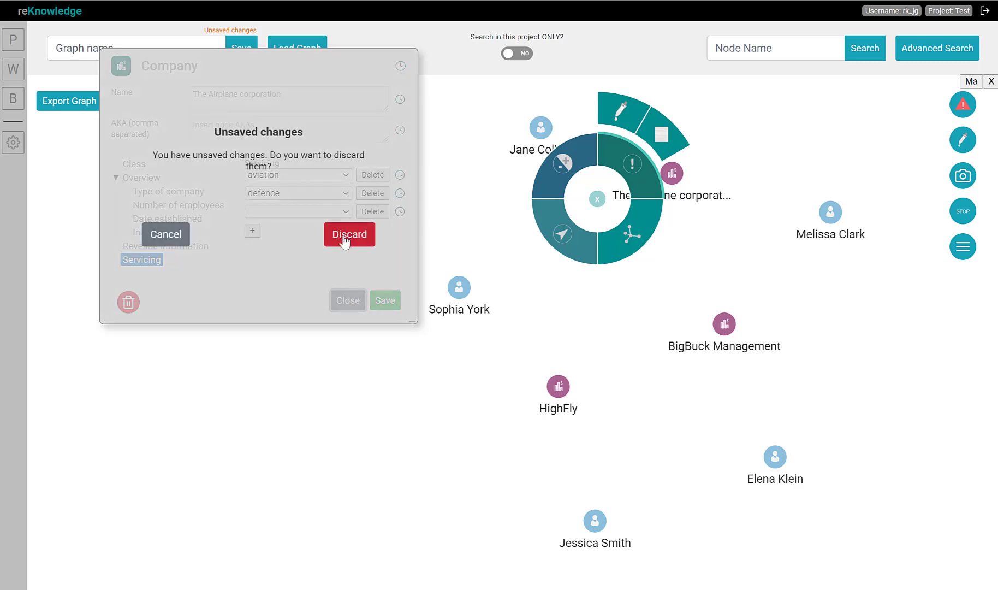
pyautogui.click(343, 240)
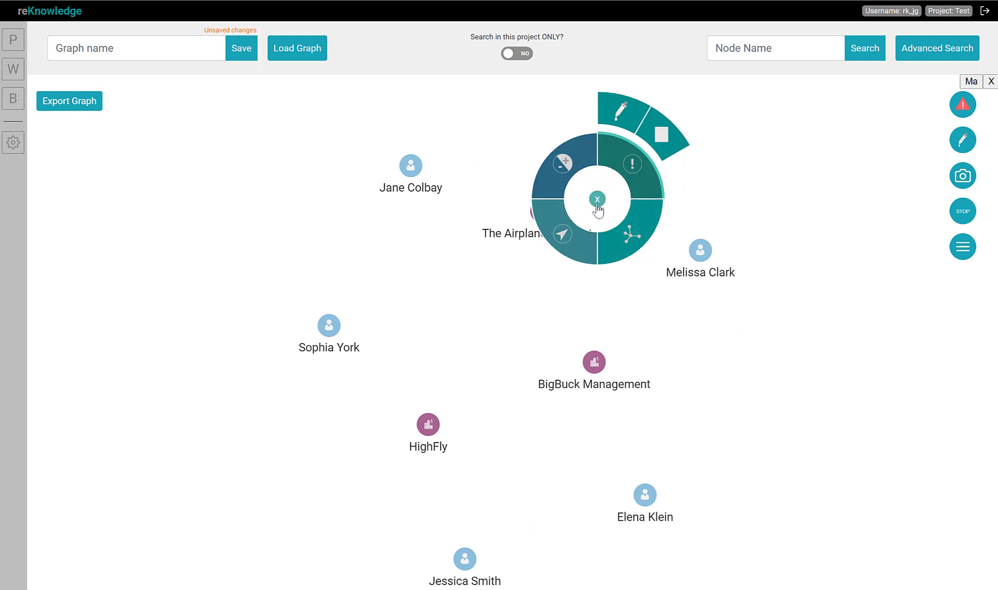
# Reopen Advanced Search and delete the Individual conditions block from the query
pyautogui.click(597, 199)
pyautogui.rightClick(744, 163)
pyautogui.click(838, 265)
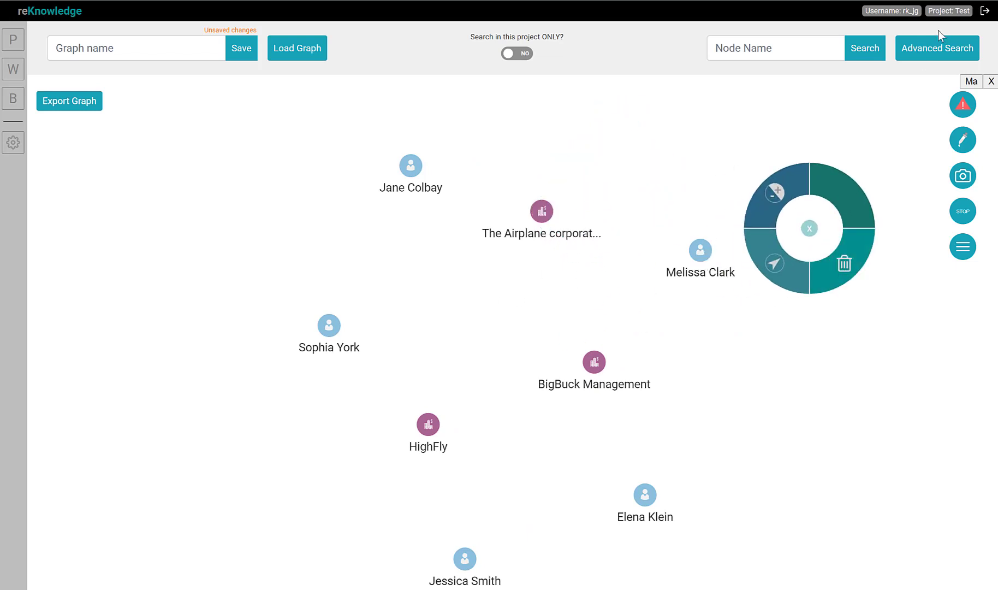
pyautogui.click(940, 46)
pyautogui.moveTo(314, 217); pyautogui.dragTo(274, 189)
pyautogui.moveTo(284, 259); pyautogui.dragTo(833, 395)
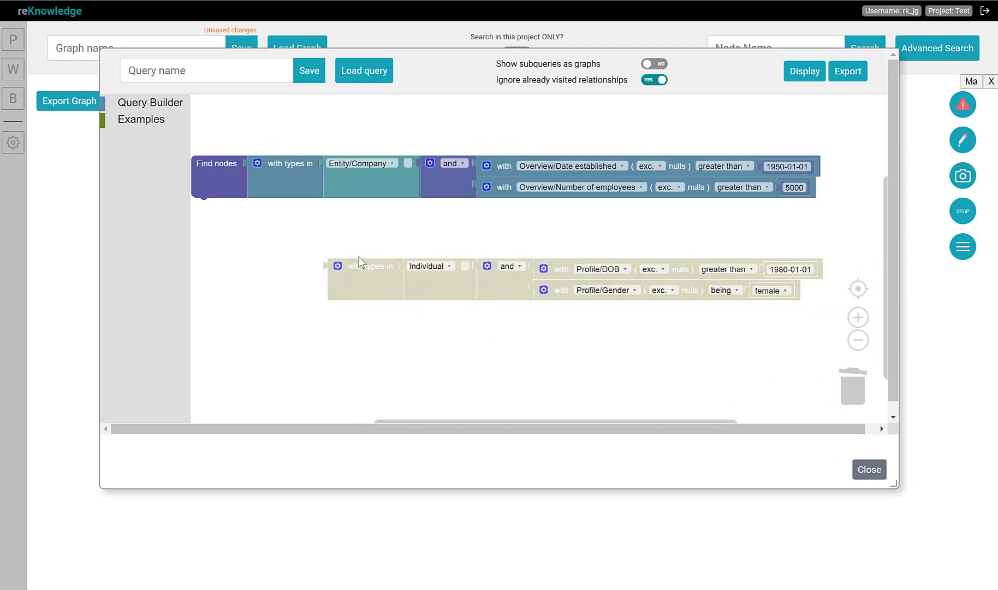
pyautogui.moveTo(372, 312); pyautogui.dragTo(850, 397)
# Remove the and block and attach a single company condition on Revenue information (list), setting aside its old date value
pyautogui.moveTo(464, 175); pyautogui.dragTo(457, 301)
pyautogui.moveTo(486, 283); pyautogui.dragTo(441, 158)
pyautogui.click(512, 155)
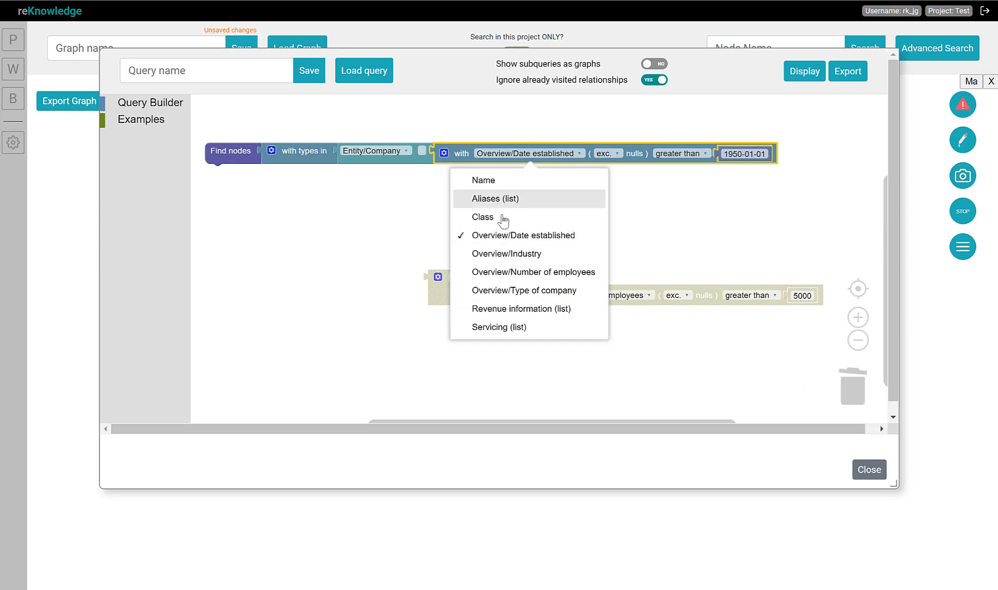
pyautogui.click(487, 309)
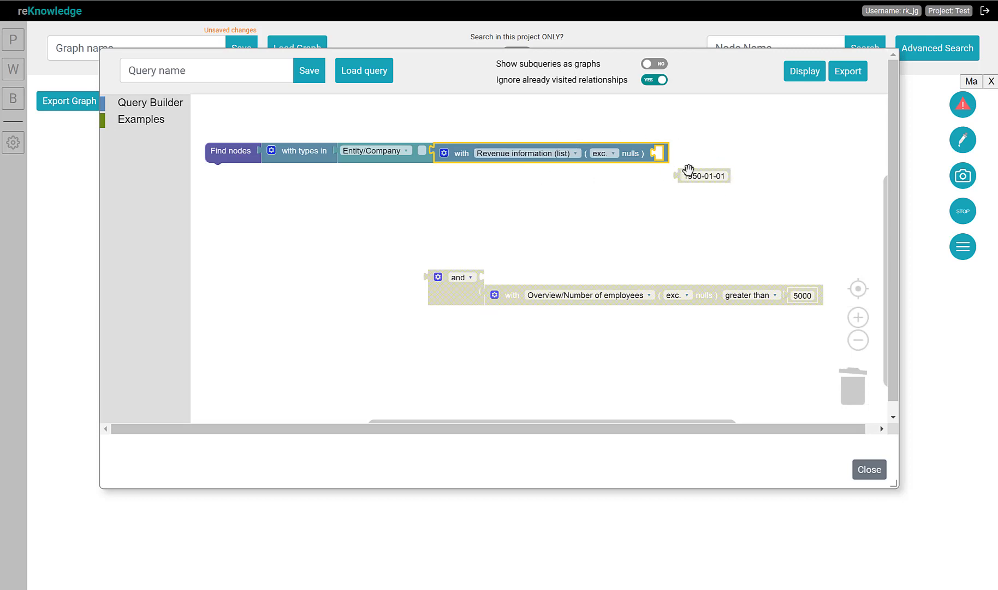
pyautogui.moveTo(683, 174); pyautogui.dragTo(694, 188)
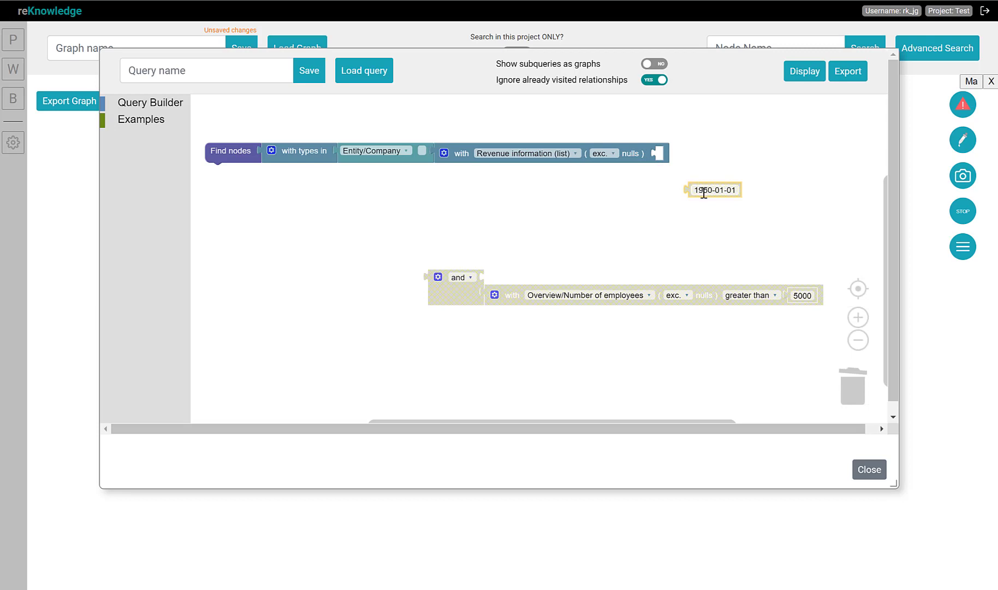
pyautogui.moveTo(694, 188); pyautogui.dragTo(759, 218)
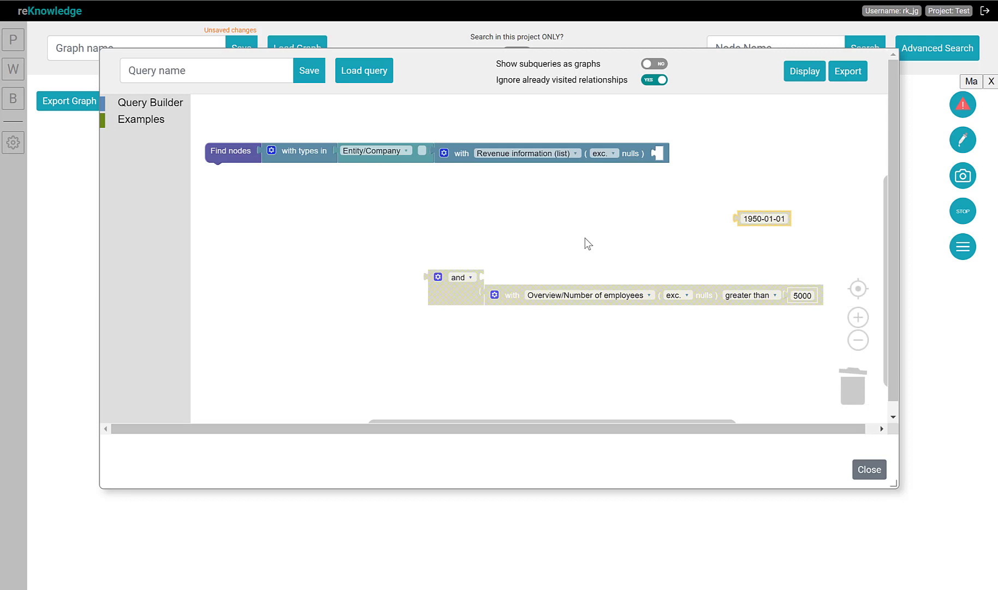
# Nest a copied condition inside Revenue information set to Revenue equal to 10
pyautogui.click(460, 154)
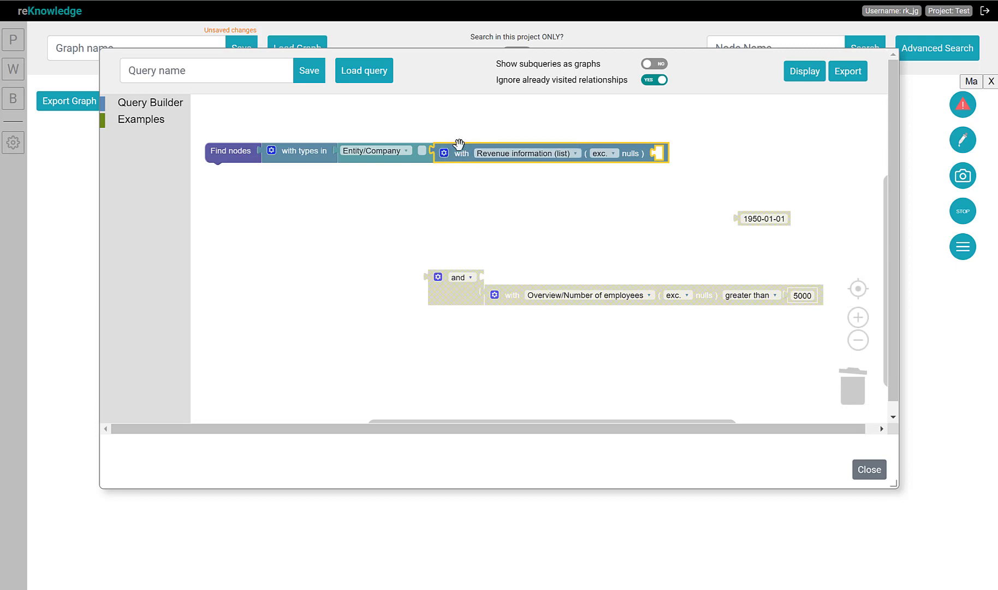
pyautogui.hotkey('ctrl', 'c')
pyautogui.hotkey('ctrl', 'v')
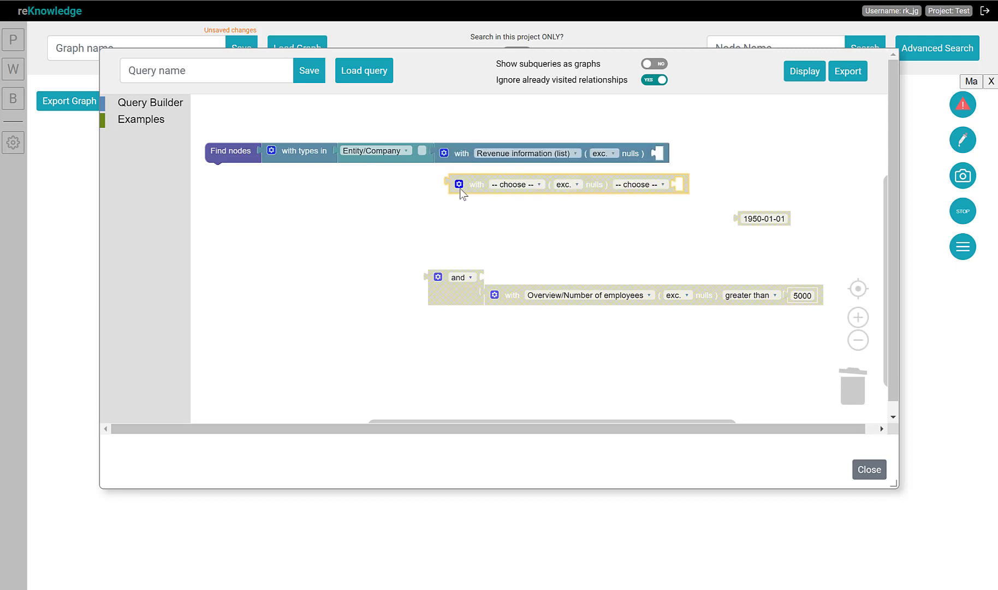
pyautogui.moveTo(477, 183); pyautogui.dragTo(667, 154)
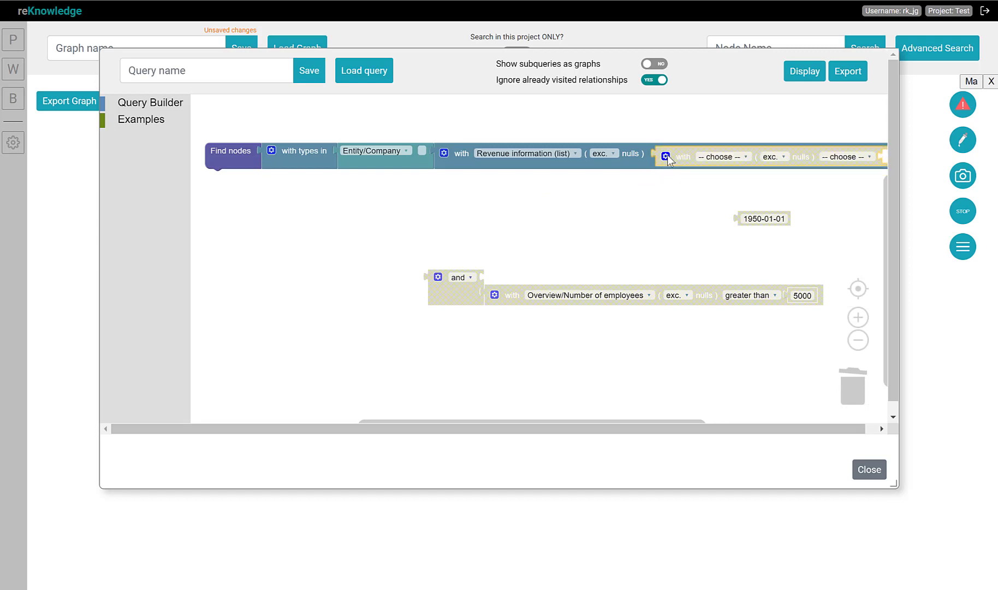
pyautogui.click(713, 156)
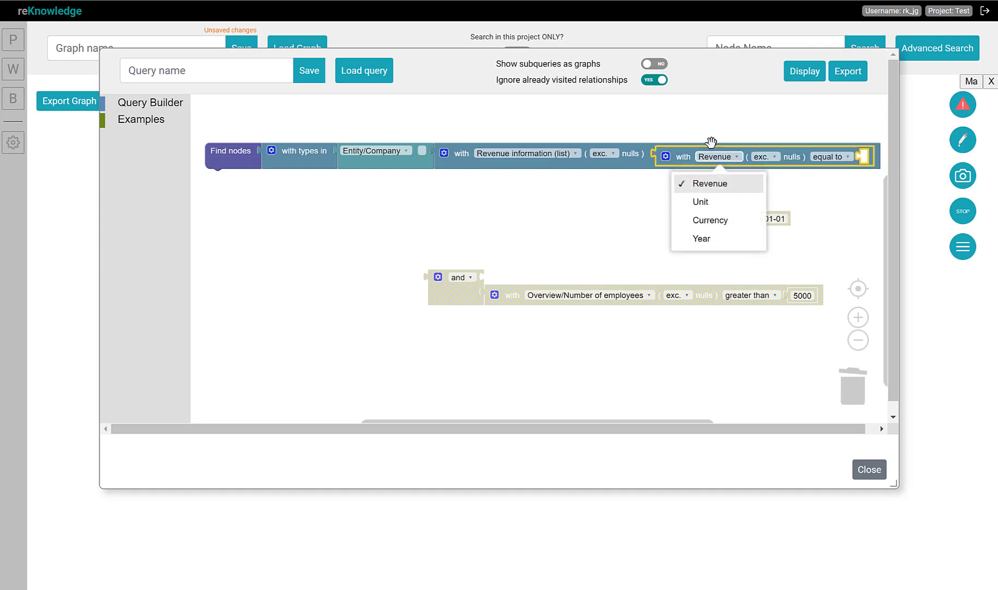
pyautogui.click(724, 186)
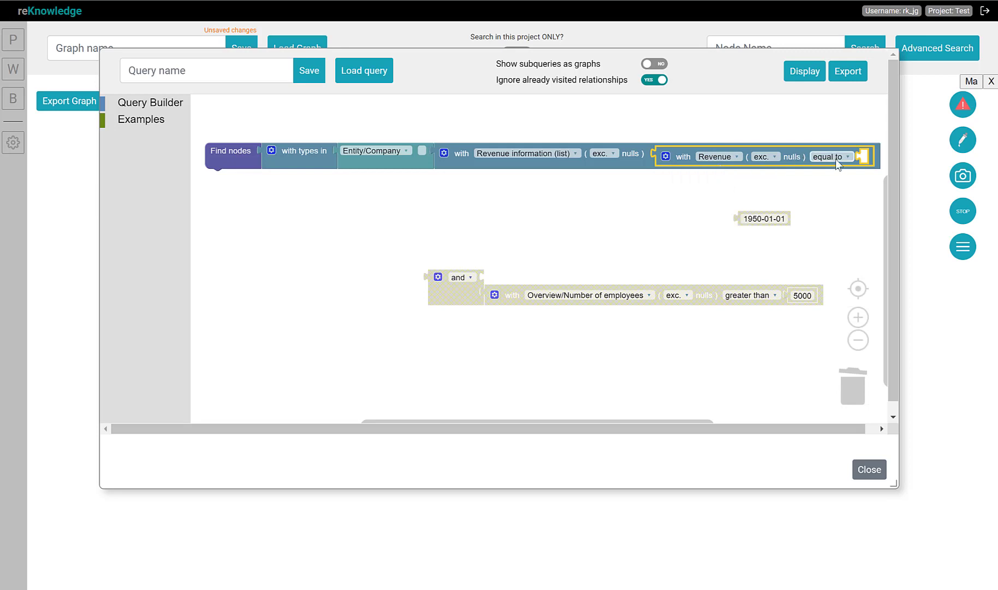
pyautogui.moveTo(764, 219); pyautogui.dragTo(890, 161)
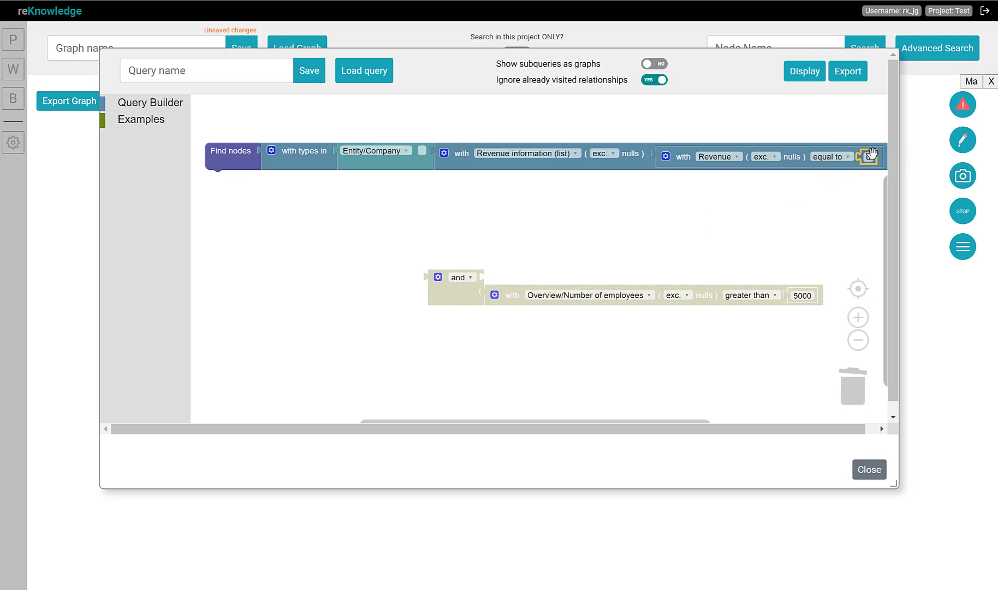
pyautogui.click(868, 158)
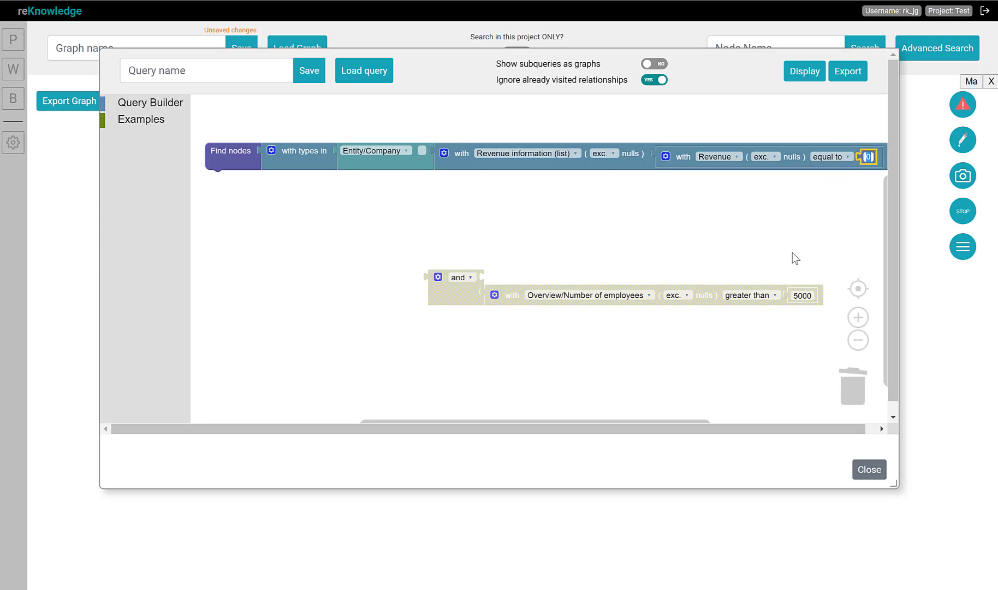
pyautogui.write('10')
# Insert the and block into the Revenue information condition so it wraps the Revenue condition
pyautogui.click(568, 222)
pyautogui.moveTo(508, 296); pyautogui.dragTo(518, 320)
pyautogui.moveTo(474, 282); pyautogui.dragTo(677, 164)
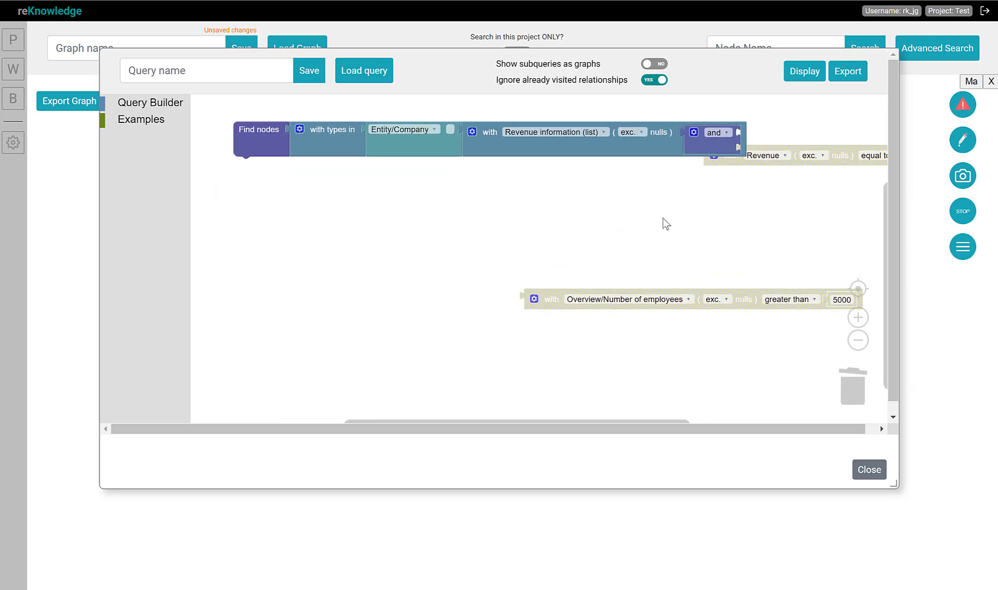
# Add a second nested condition under the and block: Unit being million
pyautogui.moveTo(543, 258)
pyautogui.mouseDown()
pyautogui.moveTo(593, 233)
pyautogui.moveTo(581, 223)
pyautogui.moveTo(546, 251)
pyautogui.mouseUp()
pyautogui.hotkey('ctrl', 'c')
pyautogui.hotkey('ctrl', 'v')
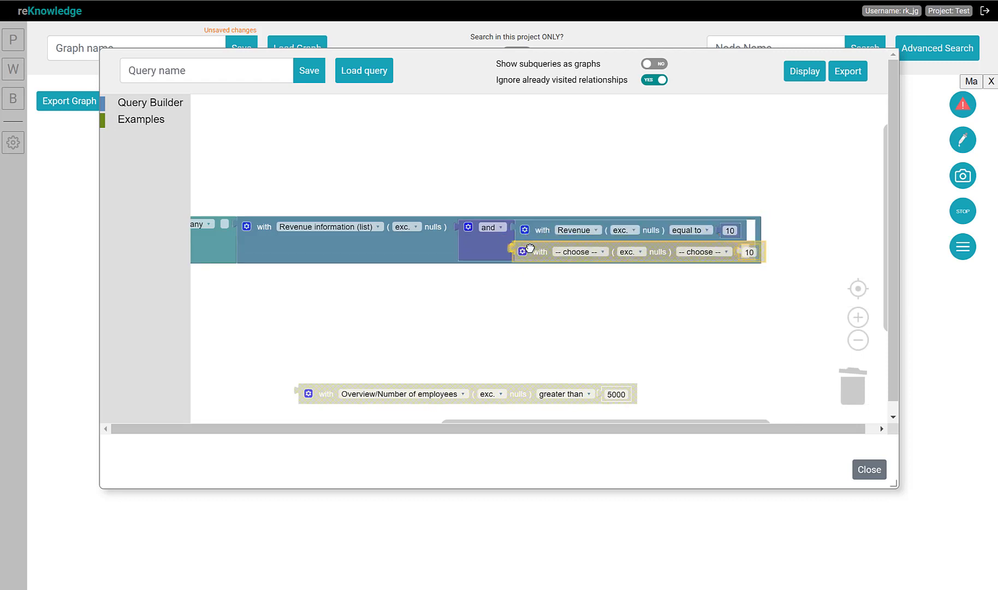
pyautogui.click(576, 251)
pyautogui.click(571, 298)
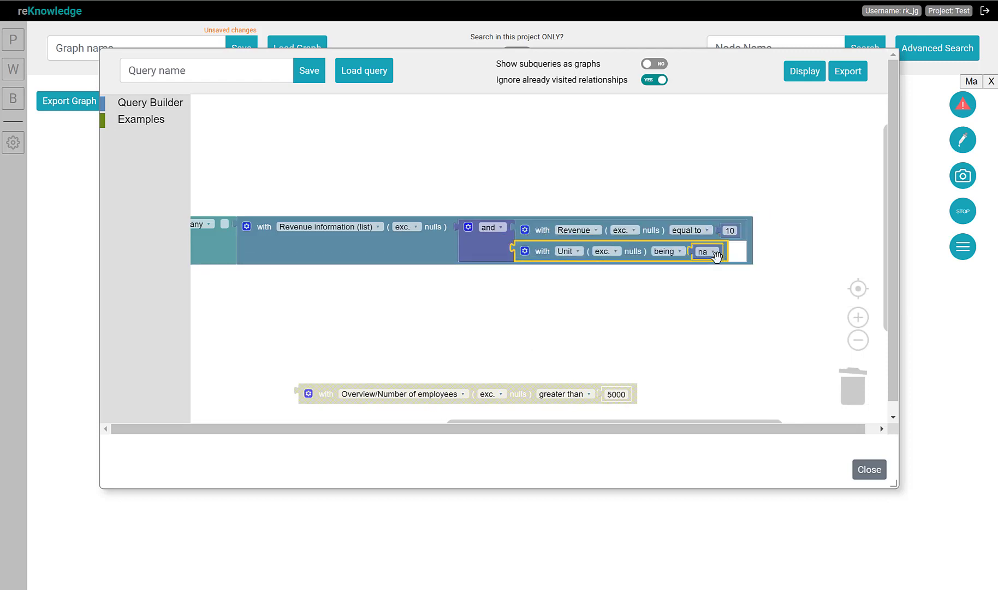
pyautogui.click(707, 252)
pyautogui.click(688, 317)
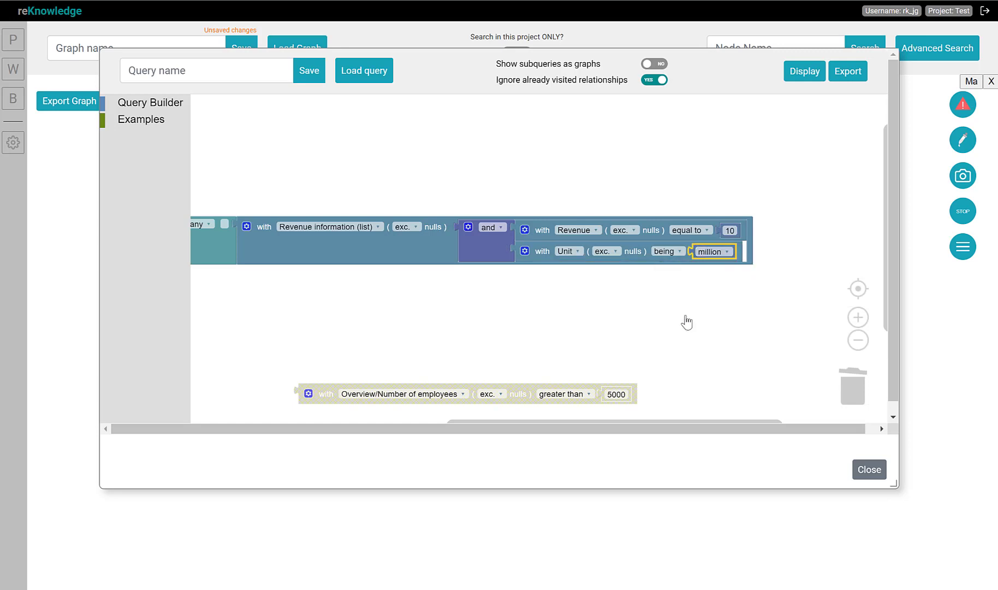
# Display the query's results
pyautogui.moveTo(382, 308); pyautogui.dragTo(524, 283)
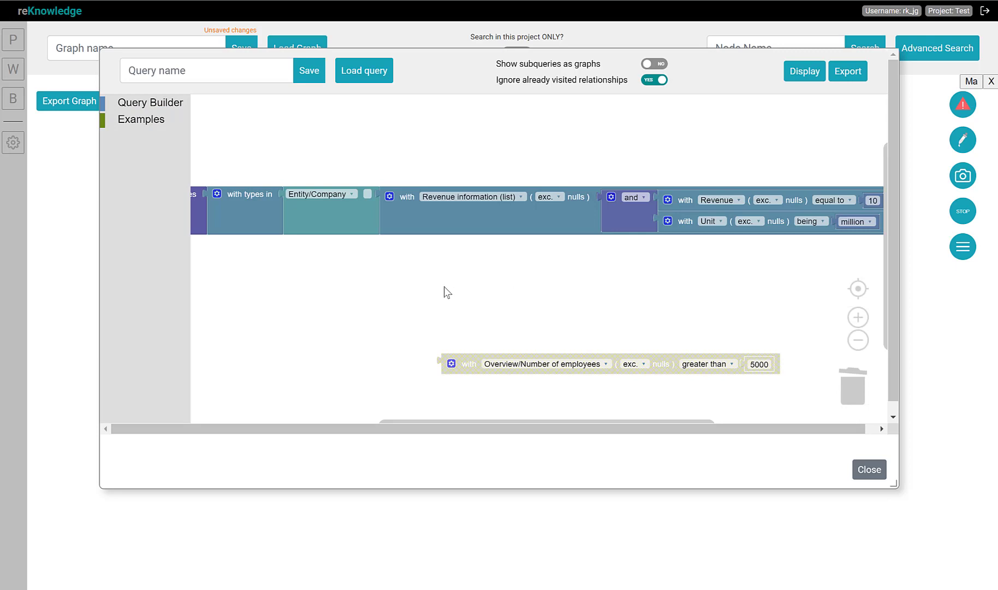
pyautogui.click(859, 340)
pyautogui.moveTo(464, 300); pyautogui.dragTo(447, 286)
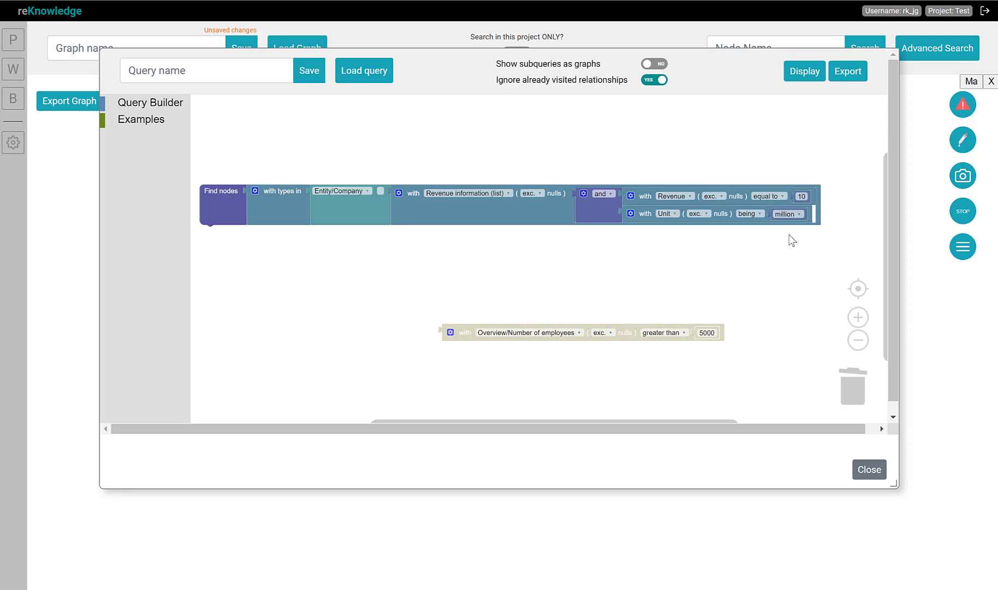
pyautogui.click(804, 75)
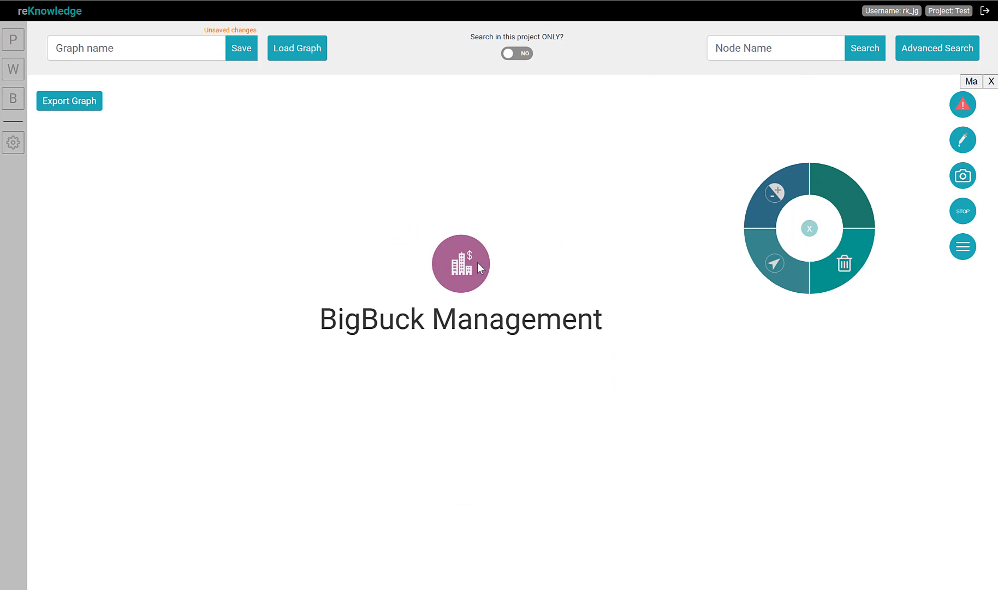
# Open BigBuck Management's information and inspect its first revenue item's value and unit options, then close the dialog
pyautogui.rightClick(459, 267)
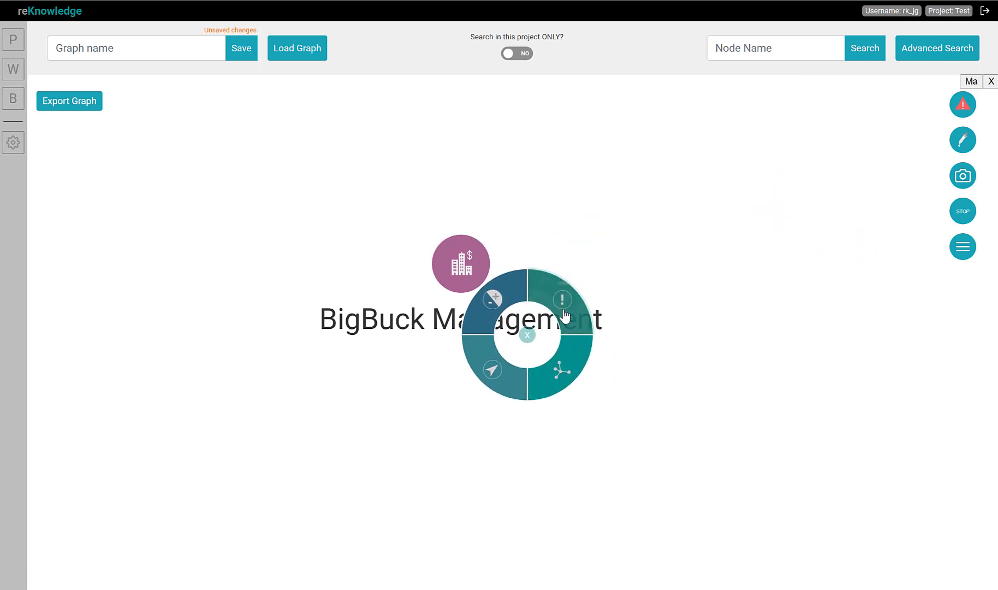
pyautogui.click(563, 312)
pyautogui.click(592, 272)
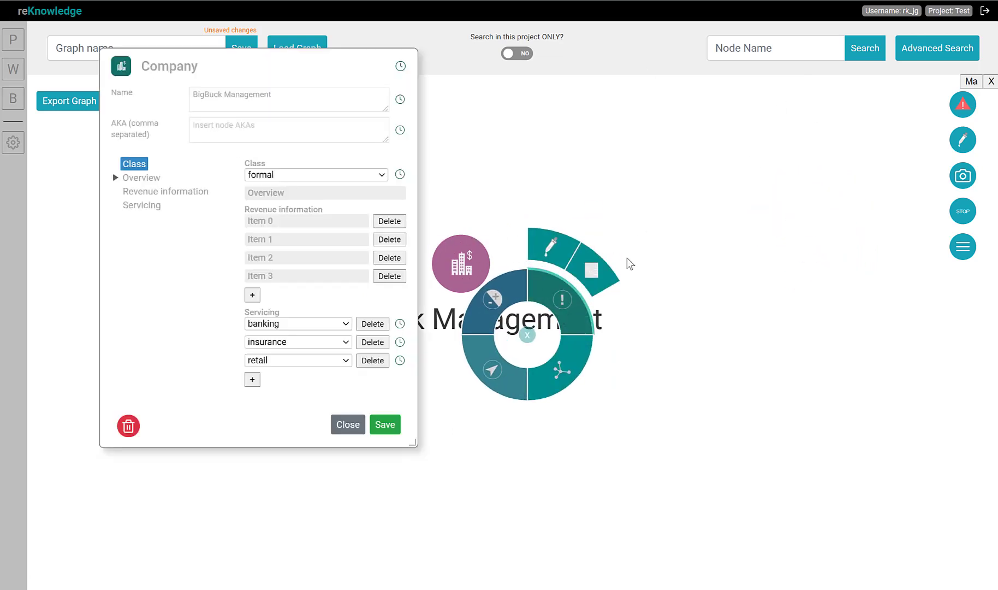
pyautogui.click(284, 225)
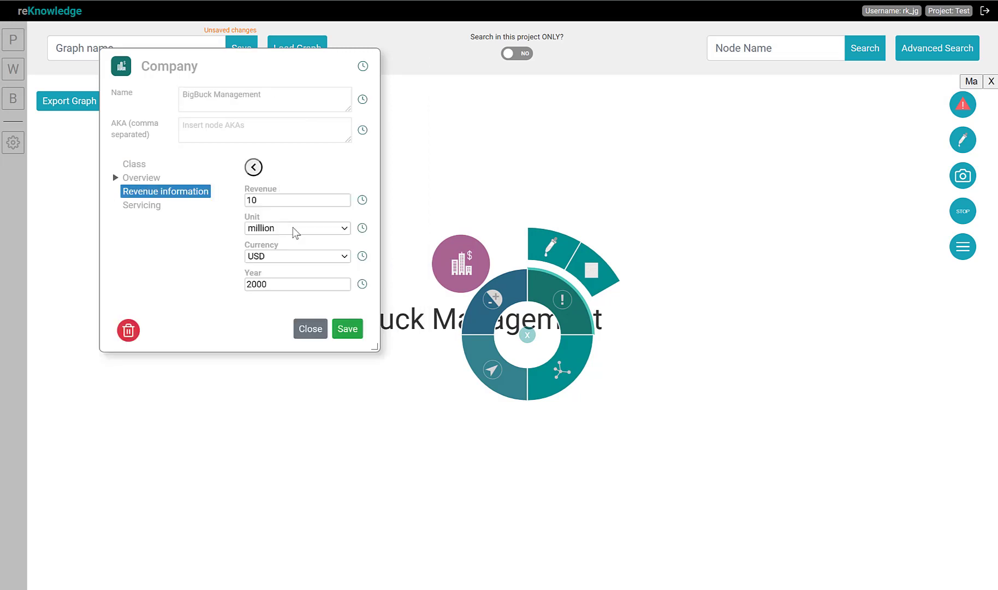
pyautogui.doubleClick(250, 201)
pyautogui.click(283, 227)
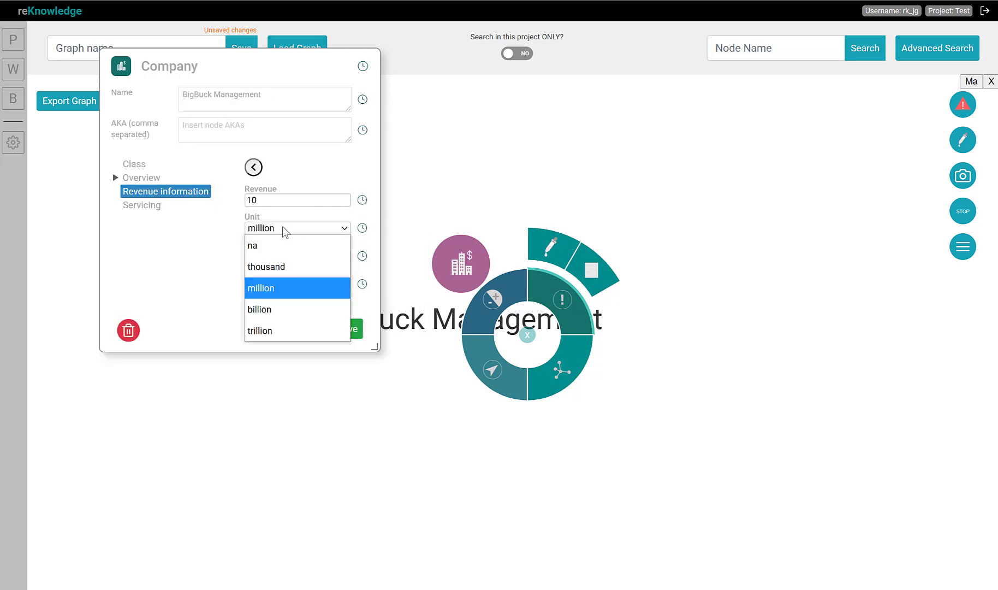
pyautogui.click(213, 232)
pyautogui.click(311, 330)
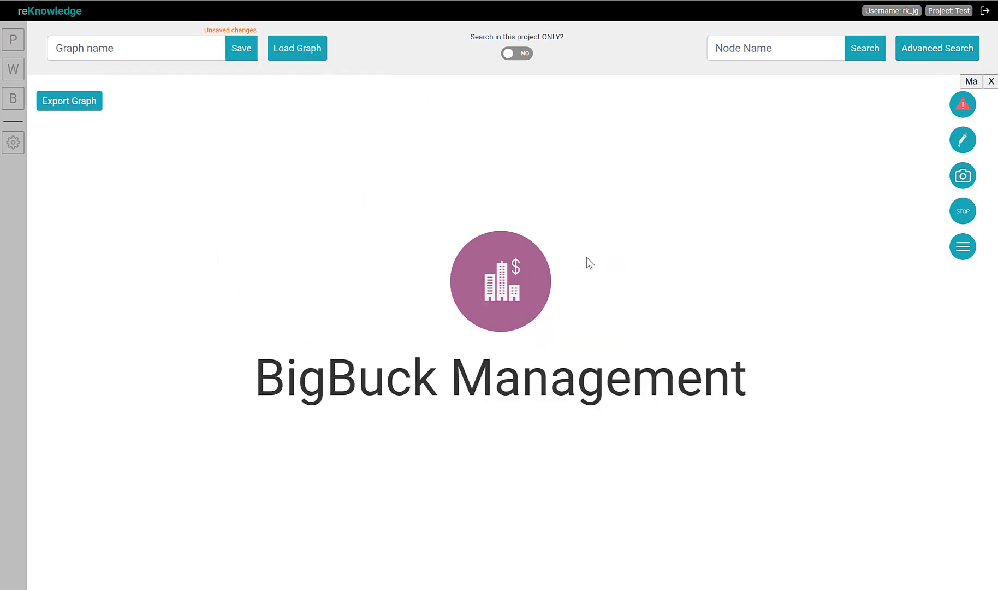
# Delete the BigBuck Management node from the graph
pyautogui.rightClick(581, 231)
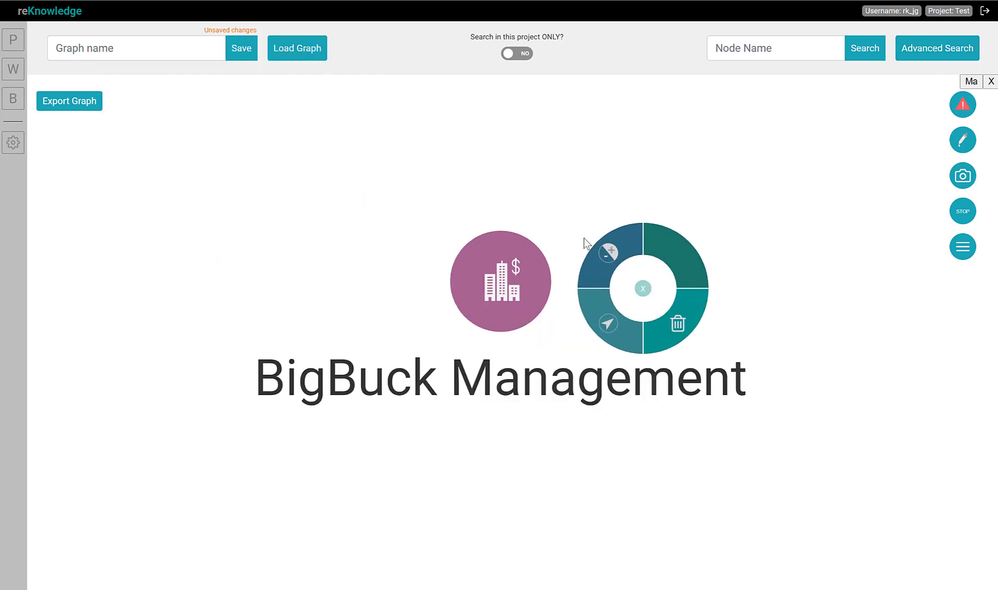
pyautogui.click(682, 331)
# Reopen Advanced Search and move the and block so it wraps the Revenue information condition, detaching the Unit condition
pyautogui.click(924, 49)
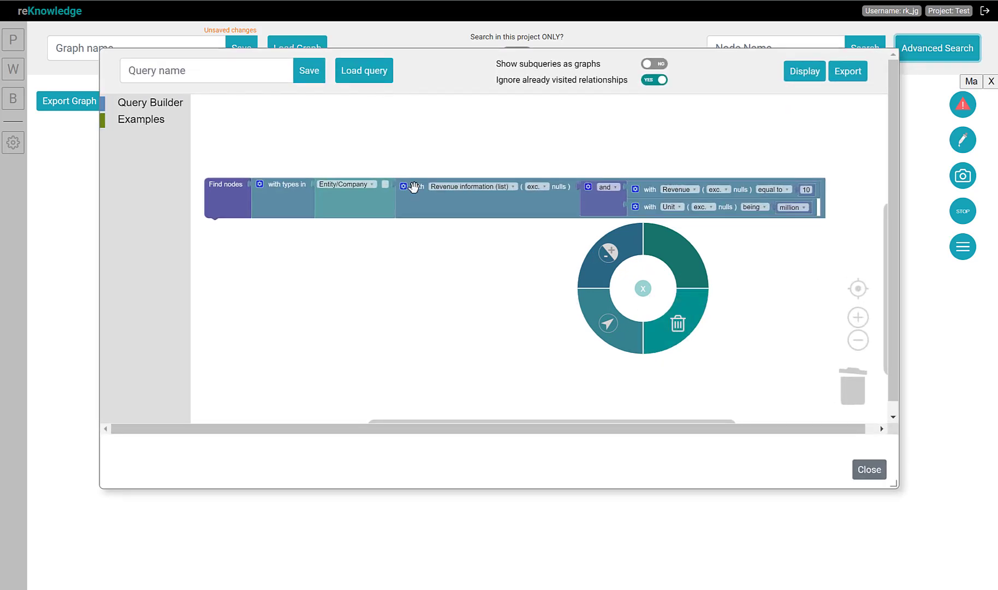
pyautogui.click(598, 202)
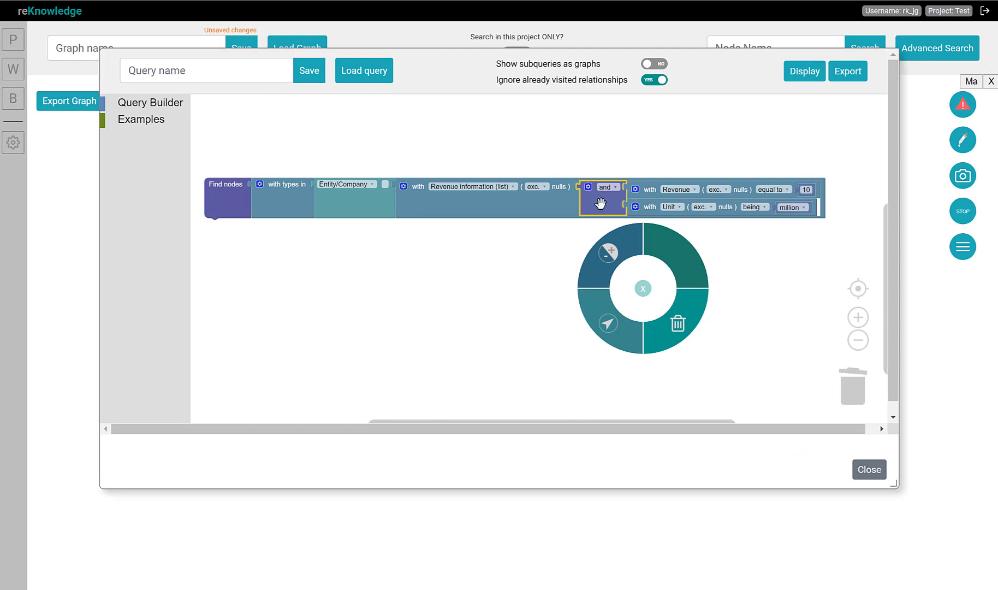
pyautogui.click(642, 288)
pyautogui.moveTo(590, 206)
pyautogui.mouseDown()
pyautogui.moveTo(560, 283)
pyautogui.moveTo(619, 247)
pyautogui.moveTo(590, 192)
pyautogui.mouseUp()
pyautogui.moveTo(617, 279); pyautogui.dragTo(651, 275)
pyautogui.moveTo(568, 273); pyautogui.dragTo(423, 199)
pyautogui.click(463, 192)
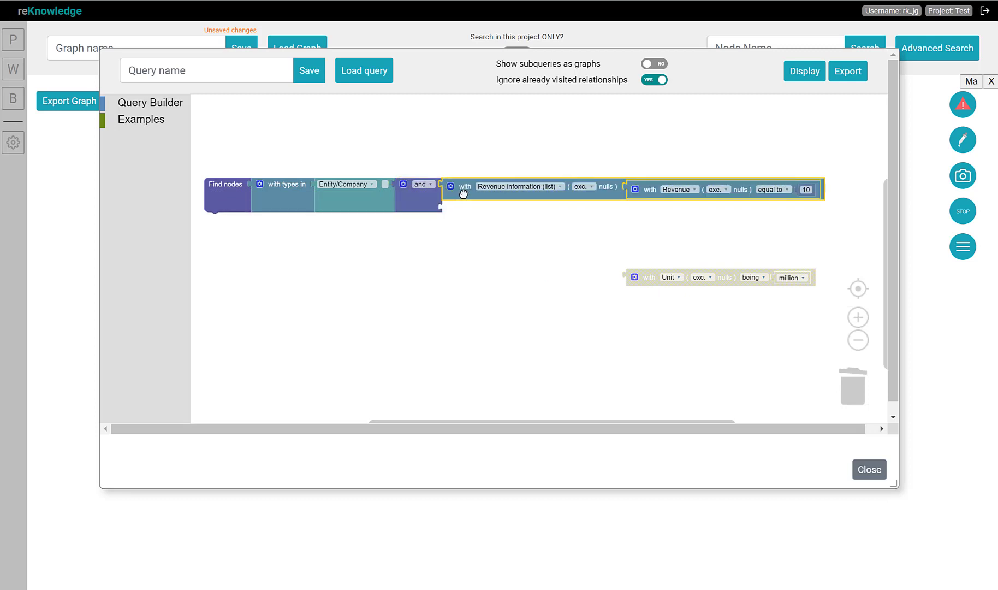
# Paste a copy of the Revenue information condition as the and block's second branch and set its nested condition to Unit being million
pyautogui.hotkey('ctrl', 'v')
pyautogui.moveTo(468, 217); pyautogui.dragTo(477, 213)
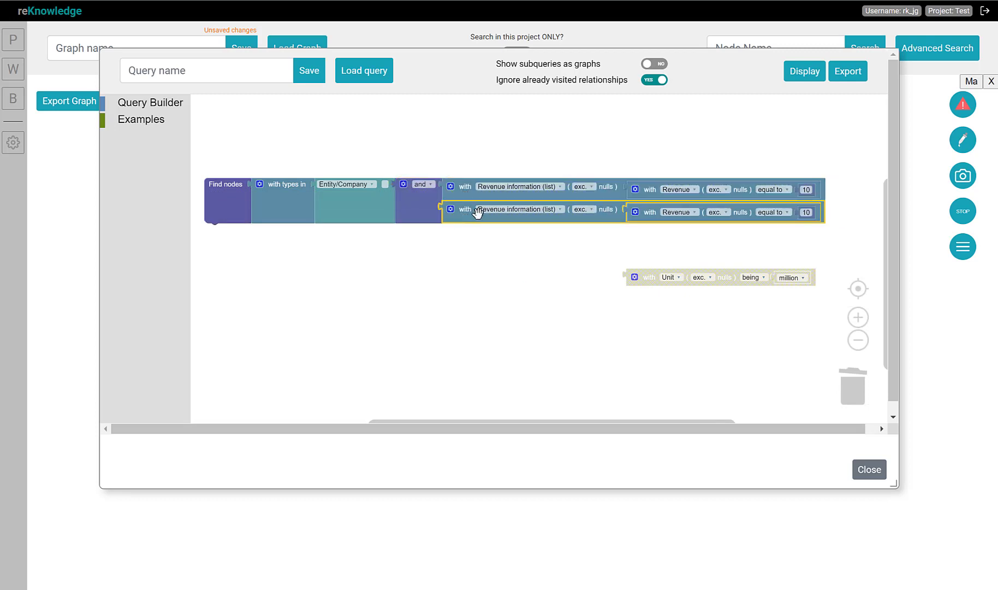
pyautogui.click(667, 213)
pyautogui.click(660, 253)
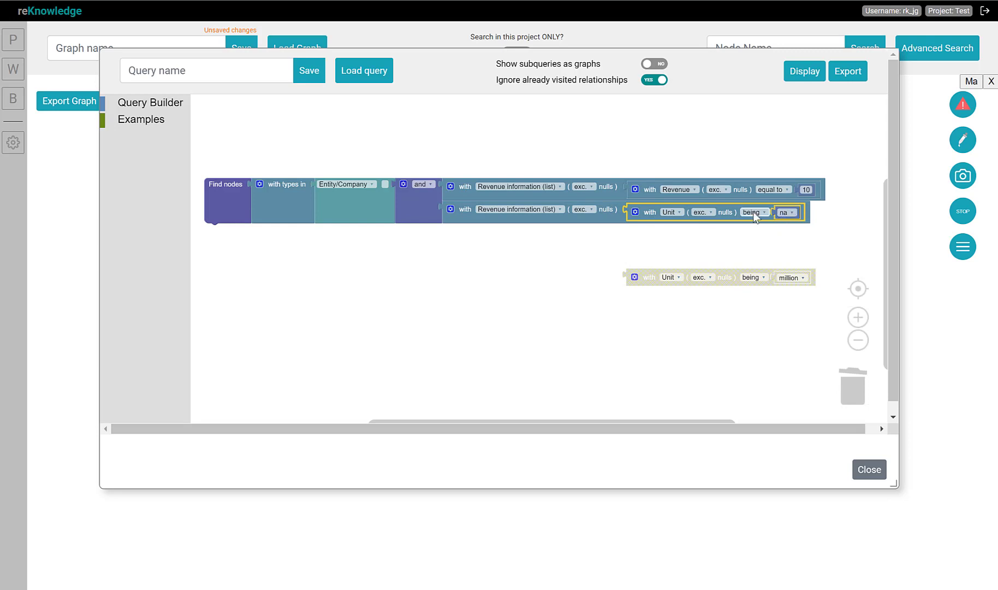
pyautogui.click(753, 213)
pyautogui.click(786, 212)
pyautogui.click(789, 278)
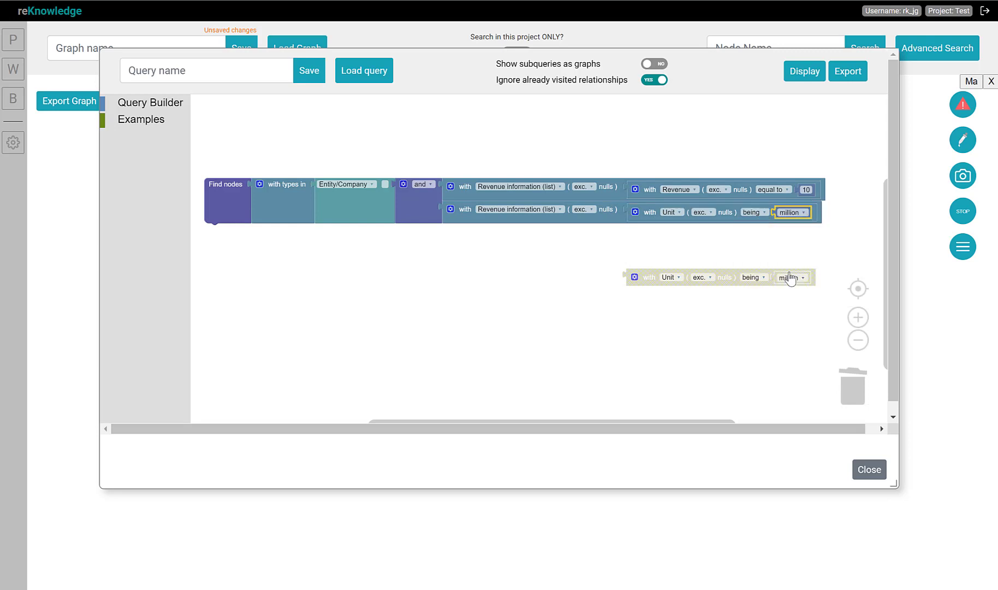
# Display the query's results
pyautogui.click(589, 251)
pyautogui.click(802, 74)
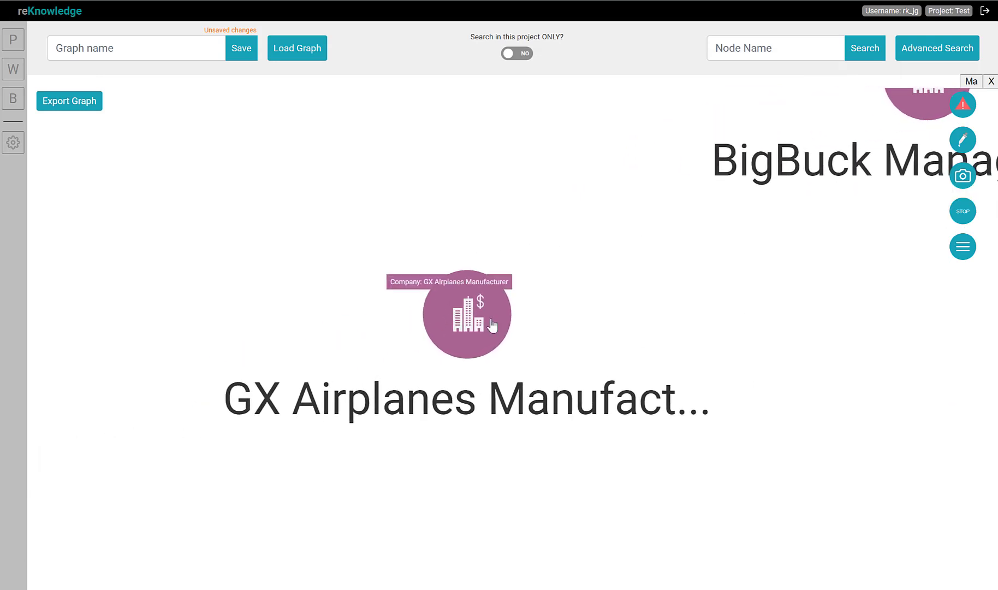
# Open GX Airplanes Manufacturer's information, inspect its revenue items, and close the dialog
pyautogui.click(510, 391)
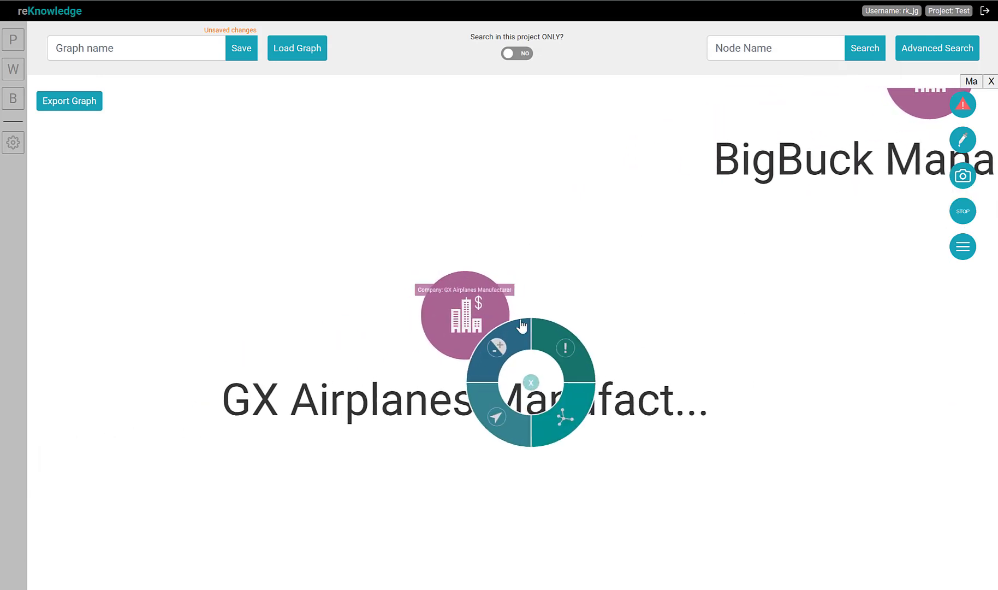
pyautogui.click(562, 345)
pyautogui.click(554, 295)
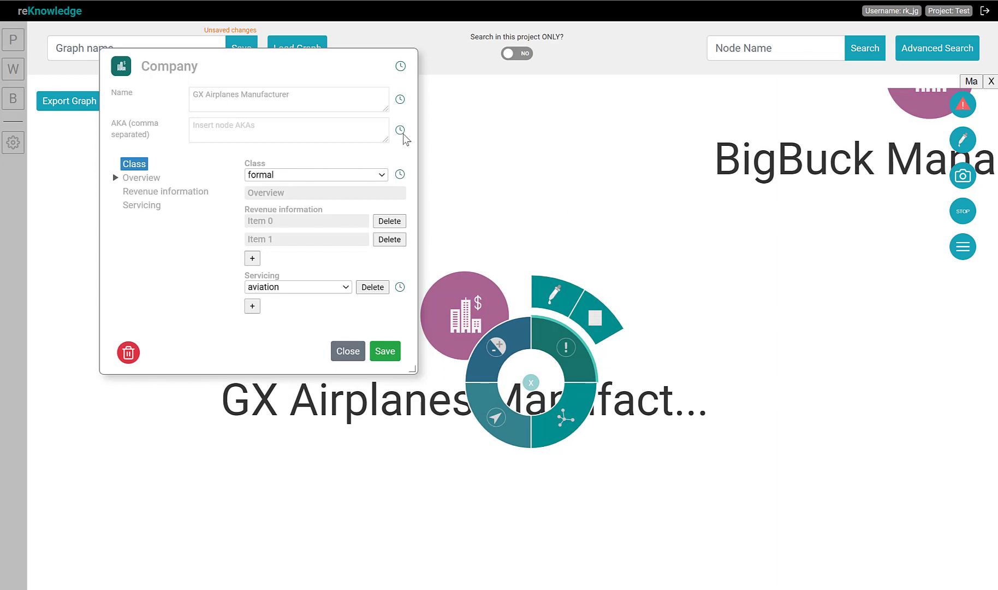
pyautogui.click(302, 221)
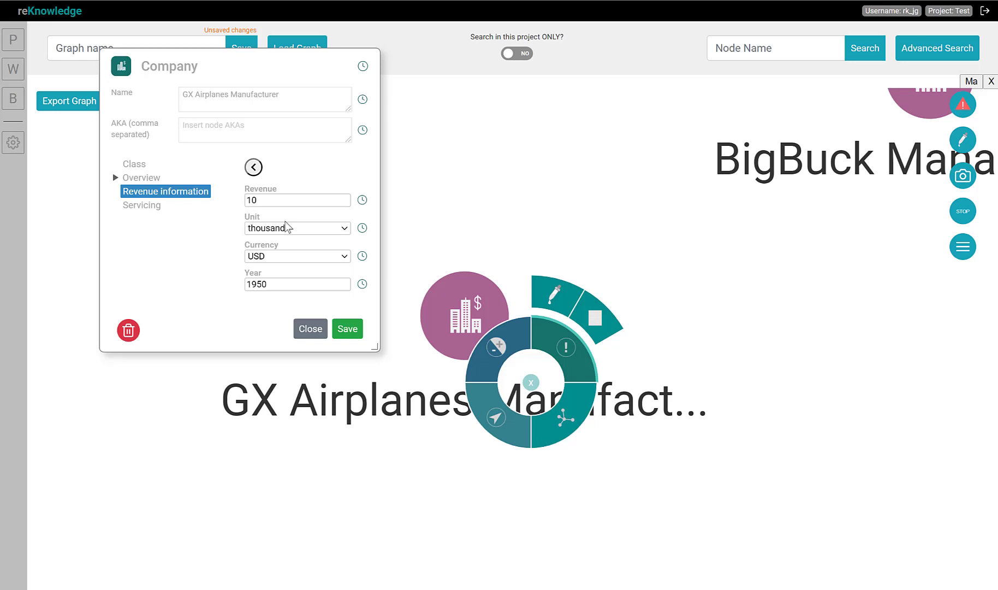
pyautogui.click(254, 167)
pyautogui.click(265, 196)
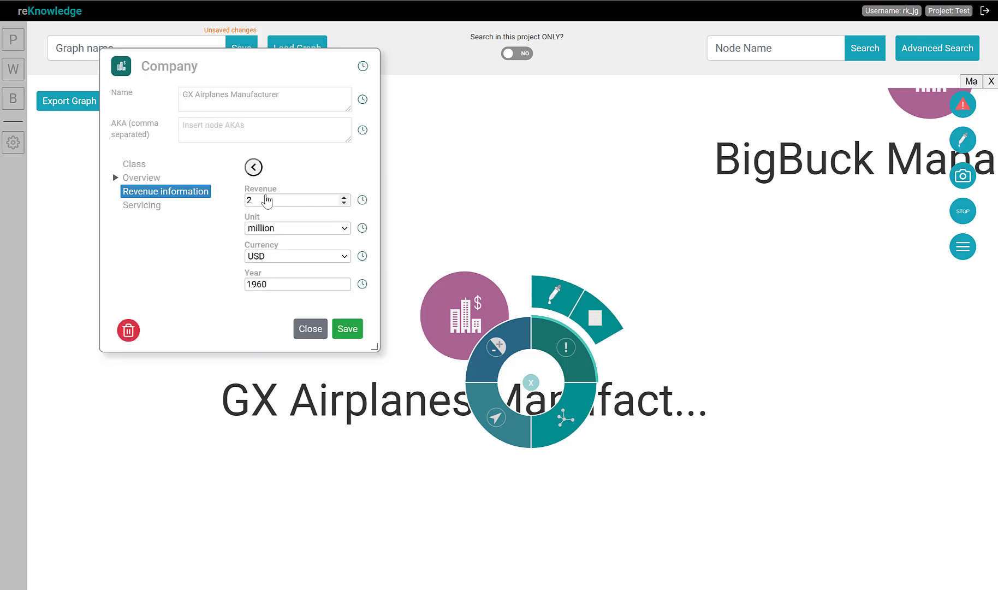
pyautogui.click(310, 329)
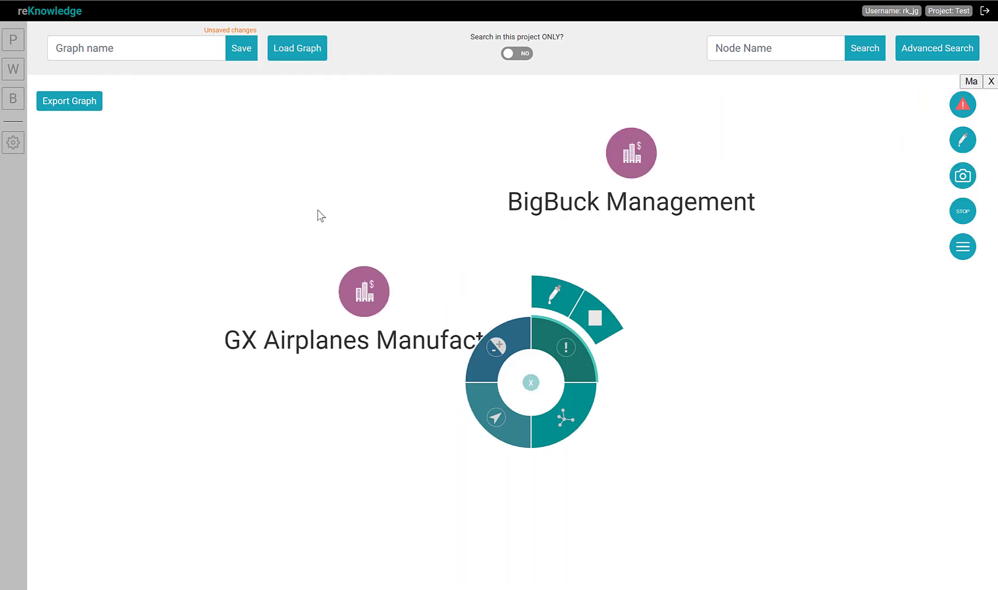
# Close the node menu and delete the BigBuck Management node from the graph
pyautogui.click(530, 383)
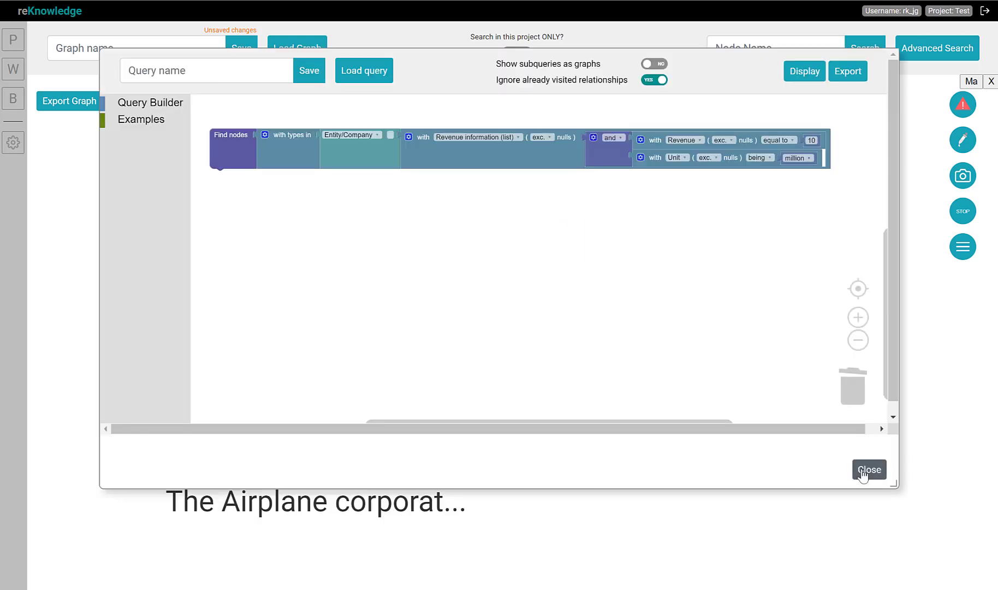
pyautogui.click(867, 469)
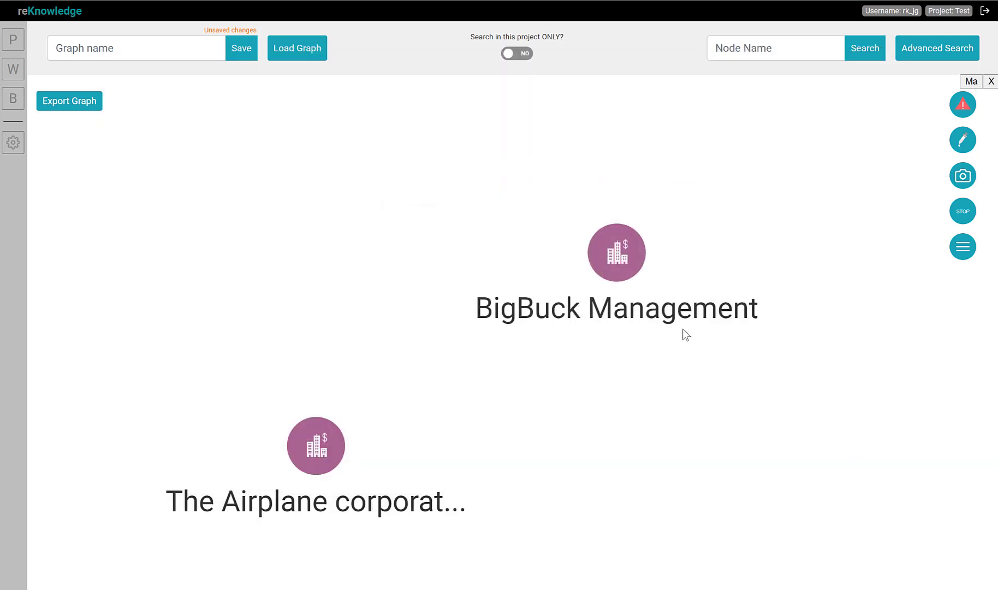
pyautogui.click(725, 216)
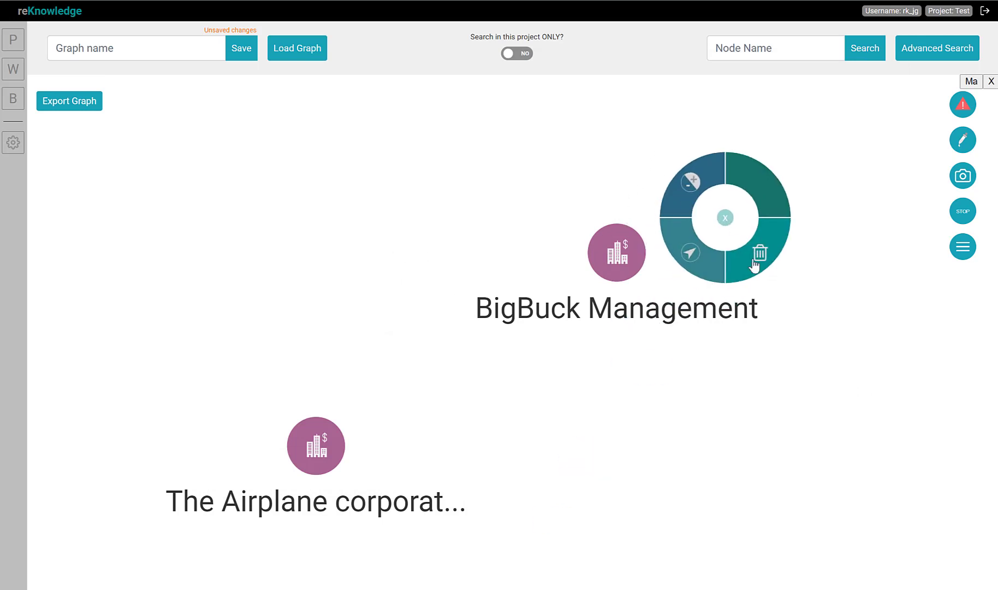
pyautogui.click(760, 252)
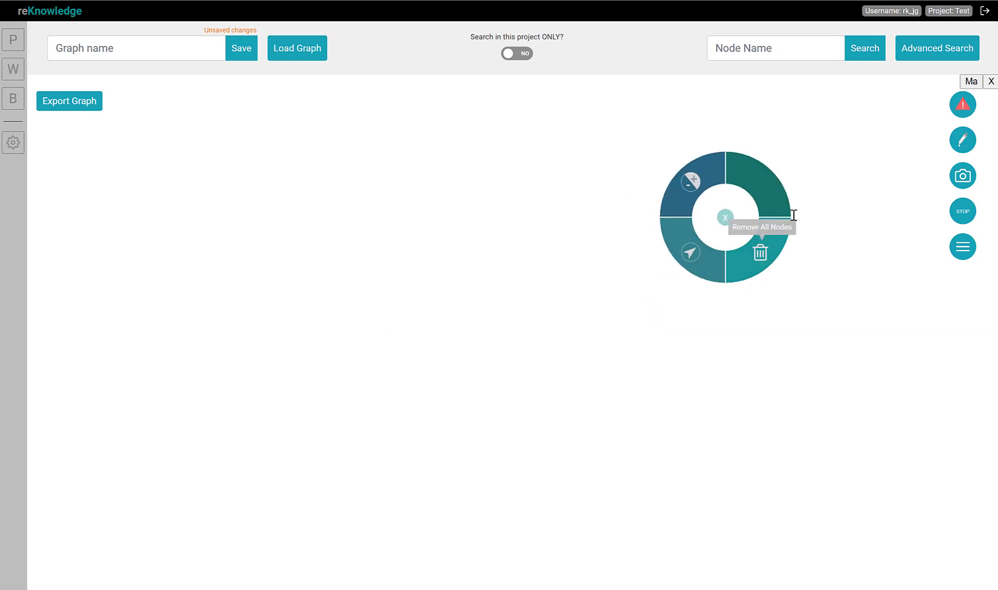
# Reopen Advanced Search and replace the Revenue information condition with a new condition on Servicing (list)
pyautogui.click(948, 57)
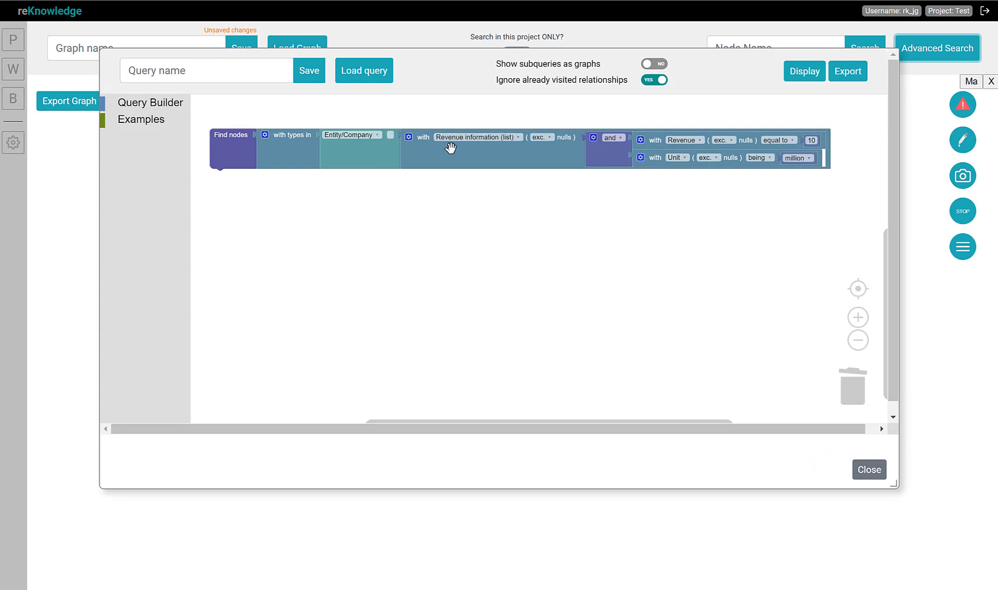
pyautogui.moveTo(450, 147); pyautogui.dragTo(851, 390)
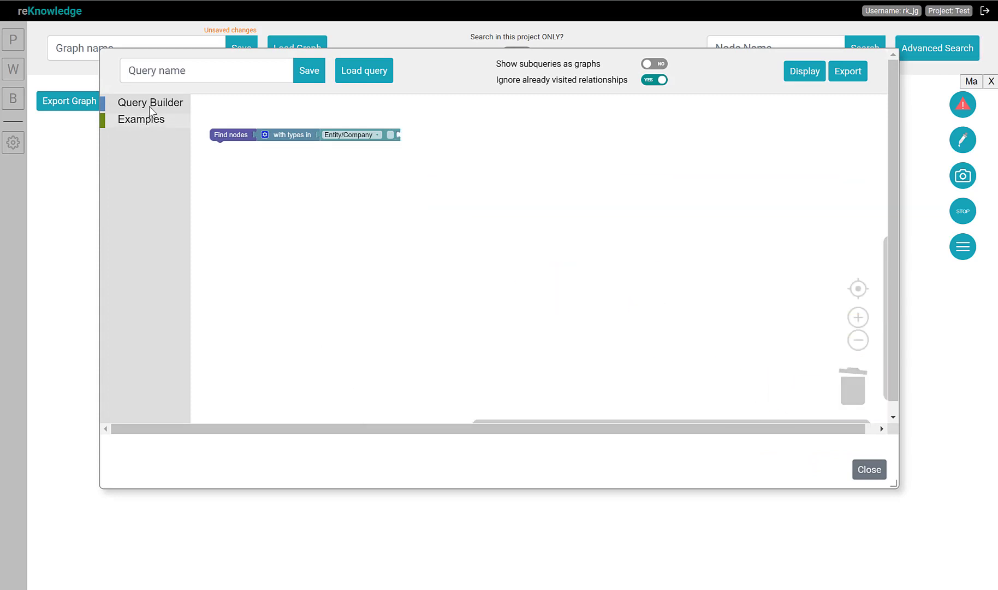
pyautogui.click(151, 103)
pyautogui.moveTo(227, 407); pyautogui.dragTo(424, 136)
pyautogui.click(443, 137)
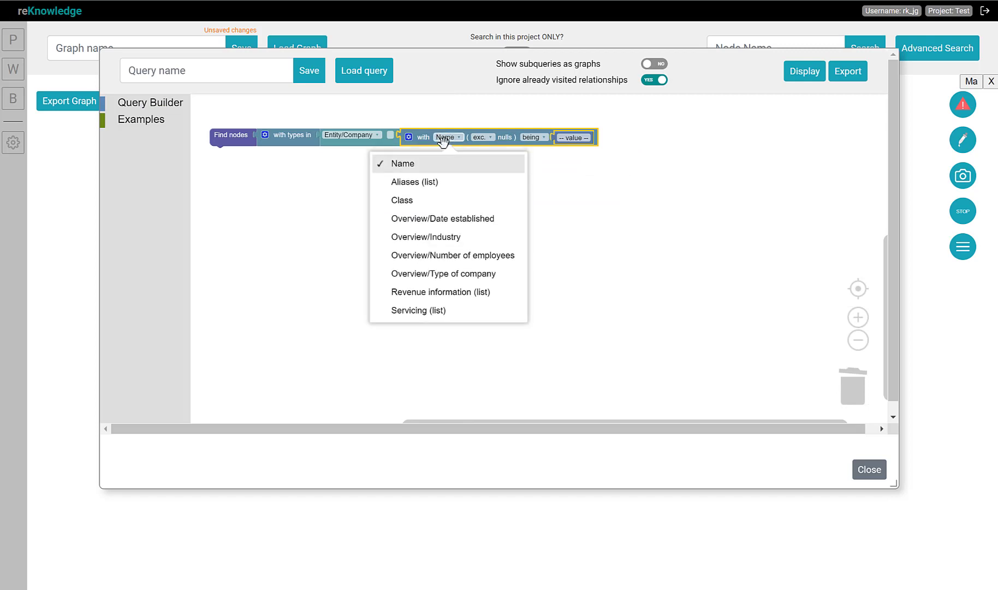
pyautogui.click(415, 310)
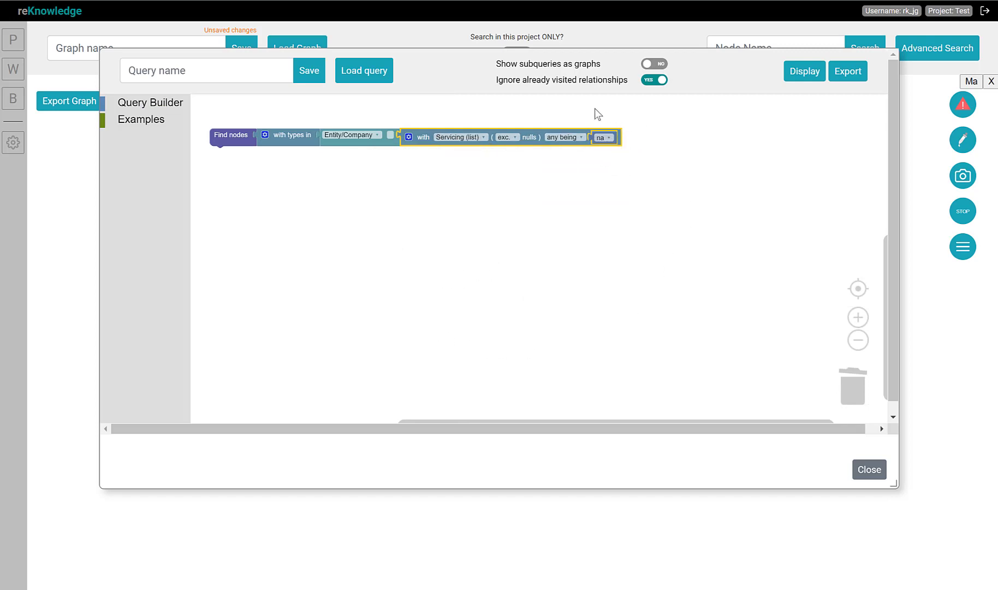
# Make the Servicing condition match any of a two-item list: retail and aviation
pyautogui.click(602, 138)
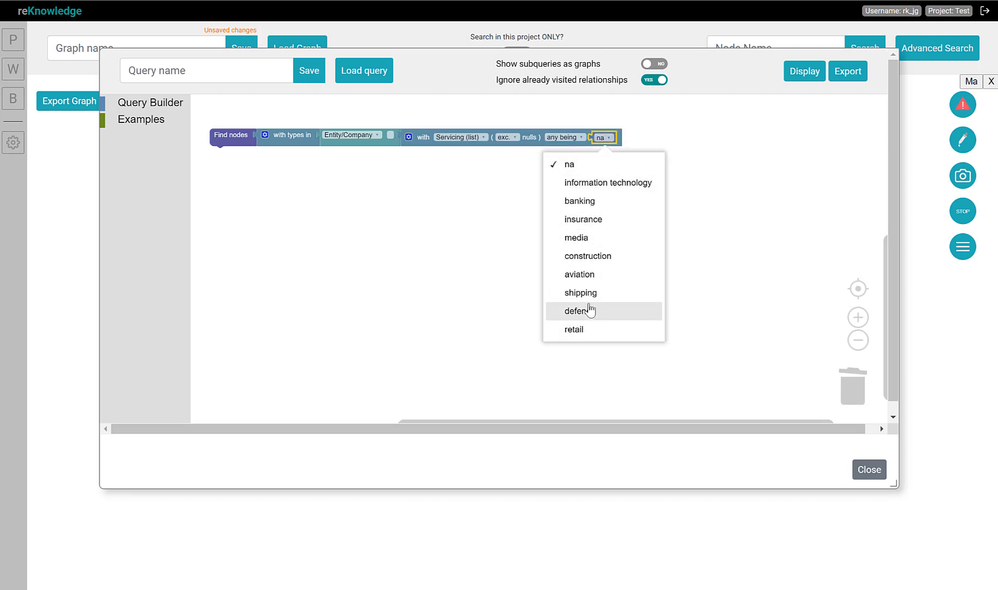
pyautogui.click(584, 275)
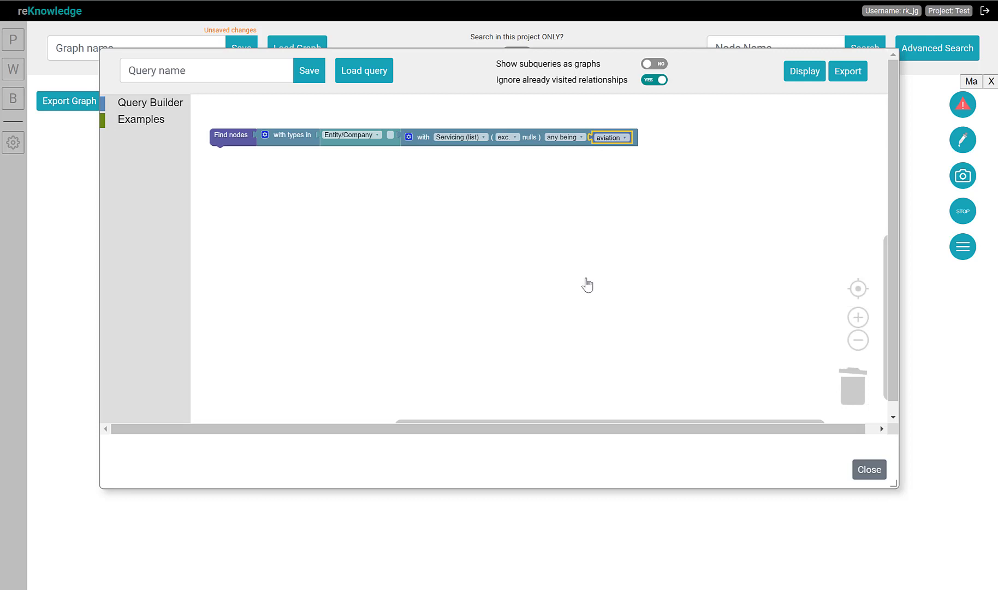
pyautogui.click(409, 137)
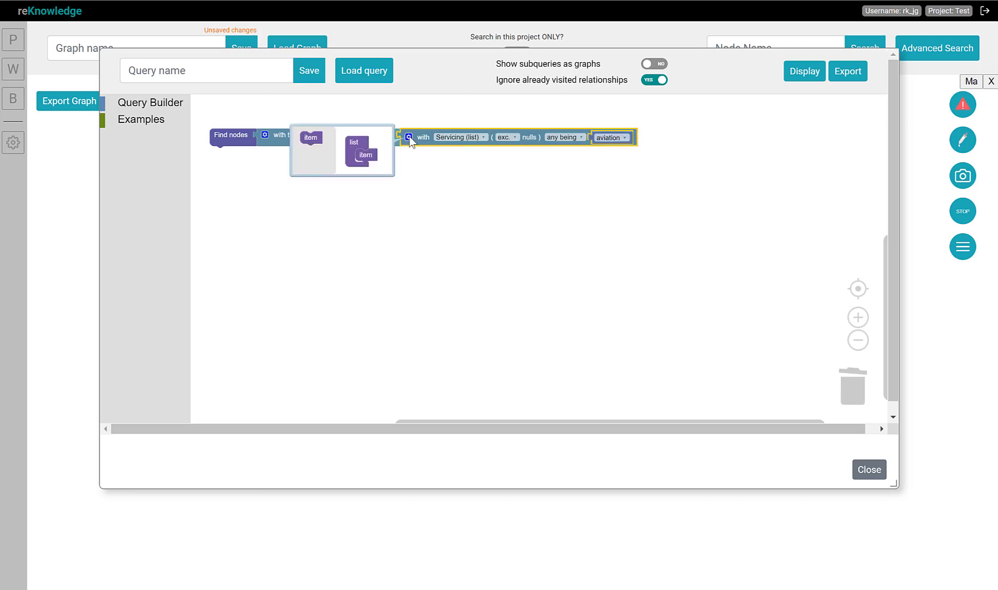
pyautogui.moveTo(306, 135); pyautogui.dragTo(365, 153)
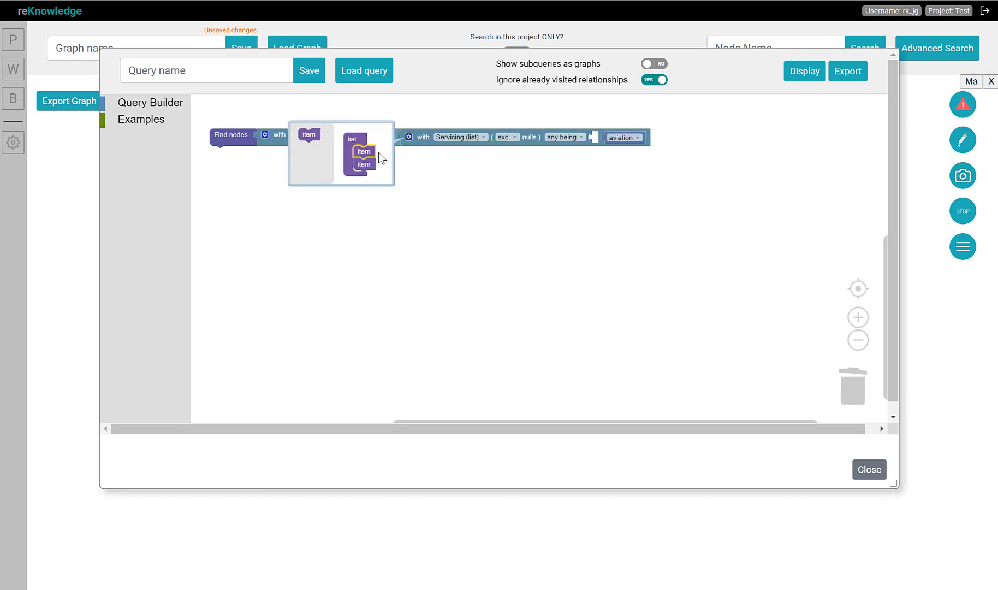
pyautogui.click(409, 137)
pyautogui.click(615, 137)
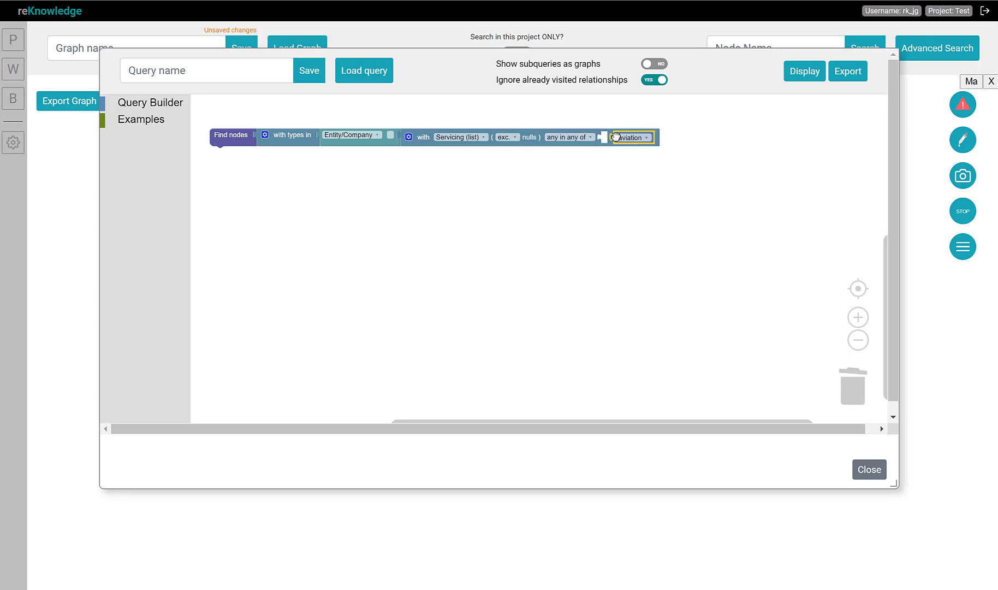
pyautogui.moveTo(615, 137); pyautogui.dragTo(619, 162)
pyautogui.click(612, 137)
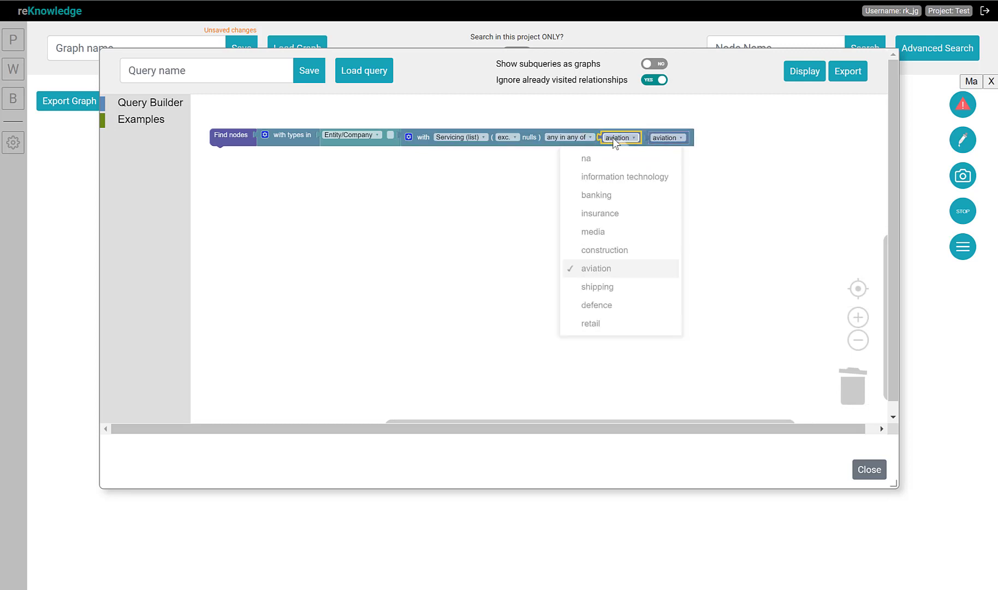
pyautogui.click(607, 333)
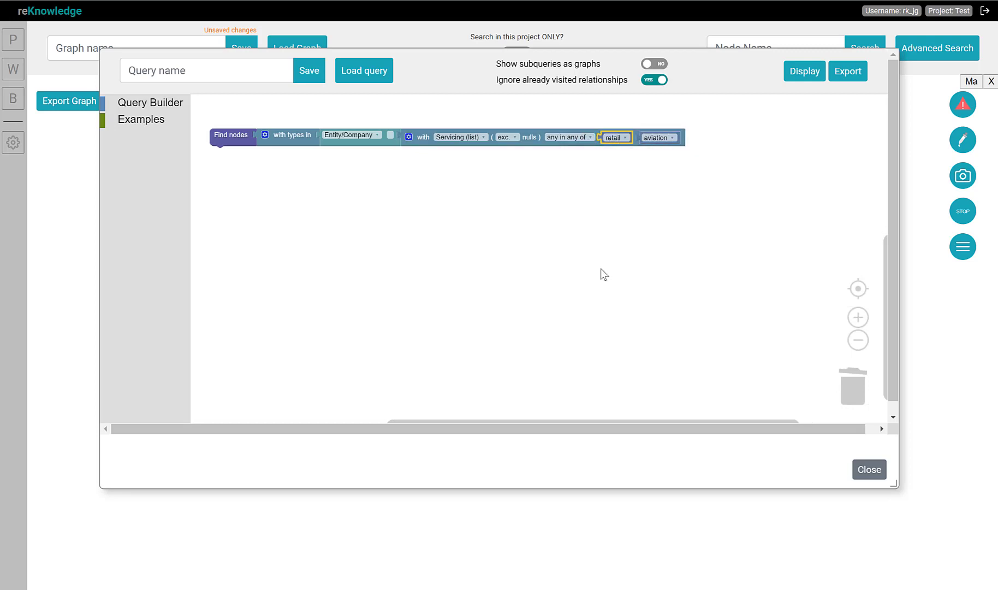
# Display the query results and inspect FashionCity's information, then close the dialog
pyautogui.click(804, 71)
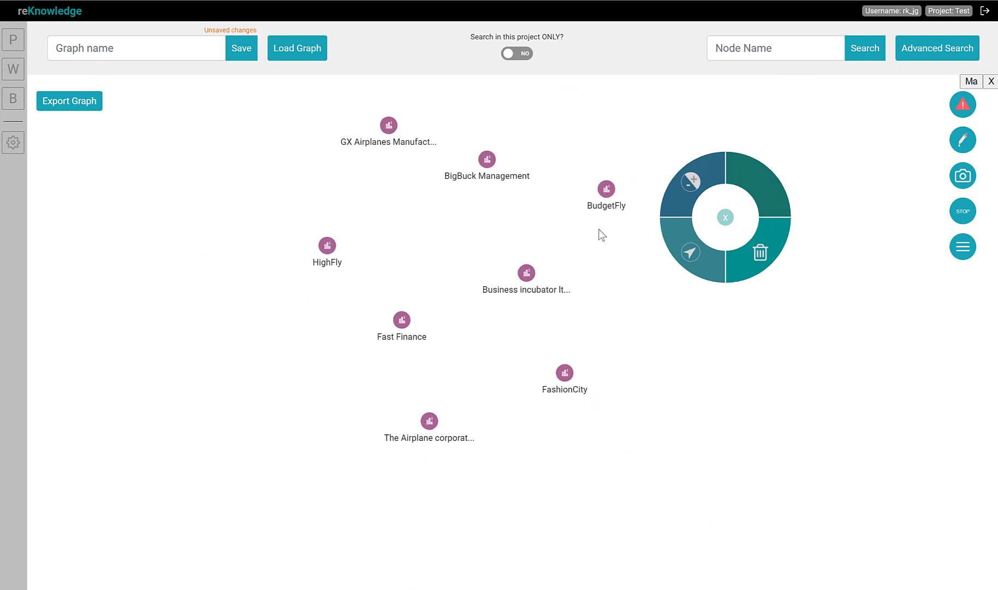
pyautogui.click(566, 374)
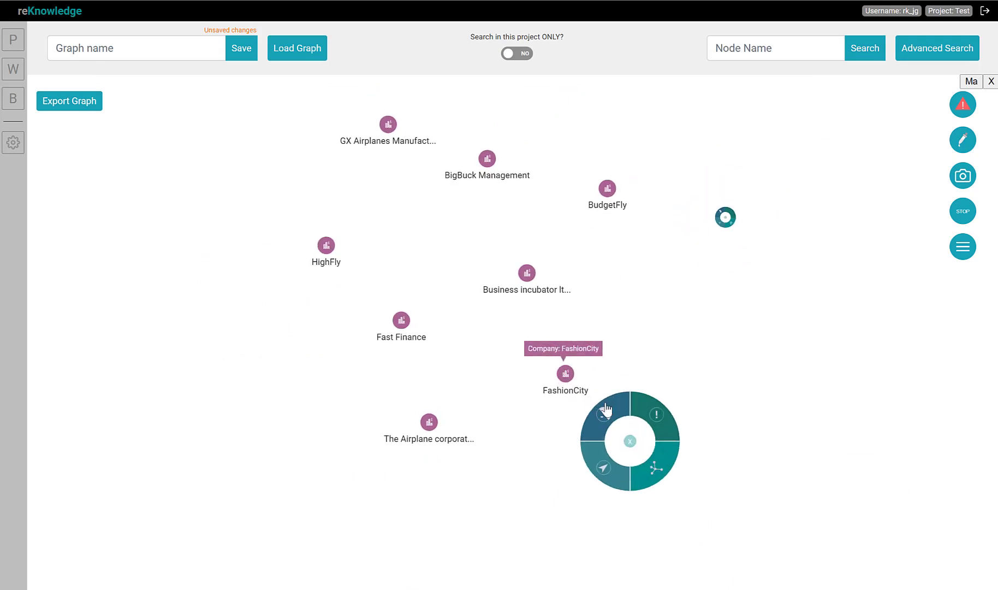
pyautogui.click(655, 418)
pyautogui.click(653, 354)
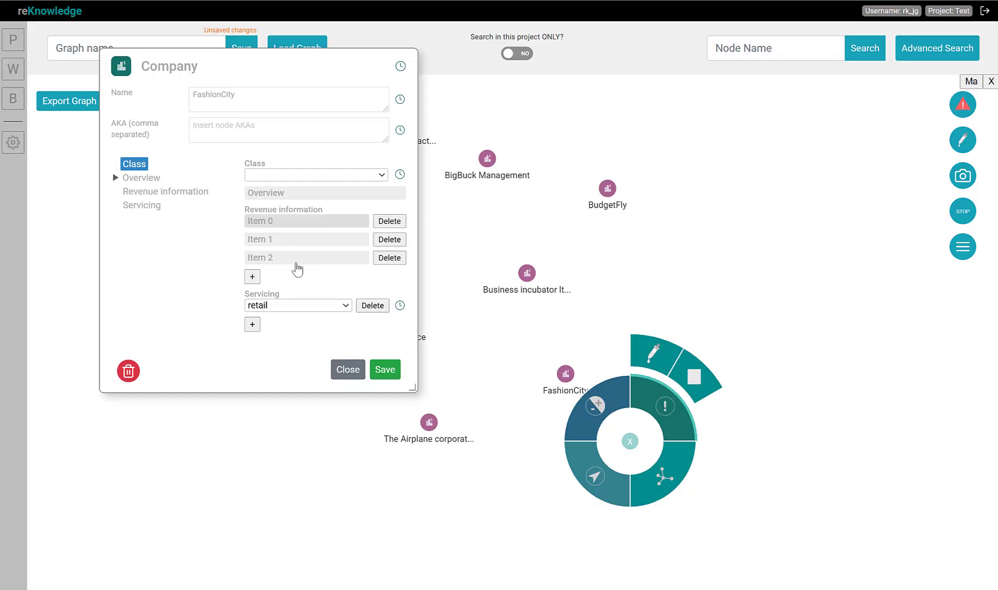
pyautogui.click(340, 371)
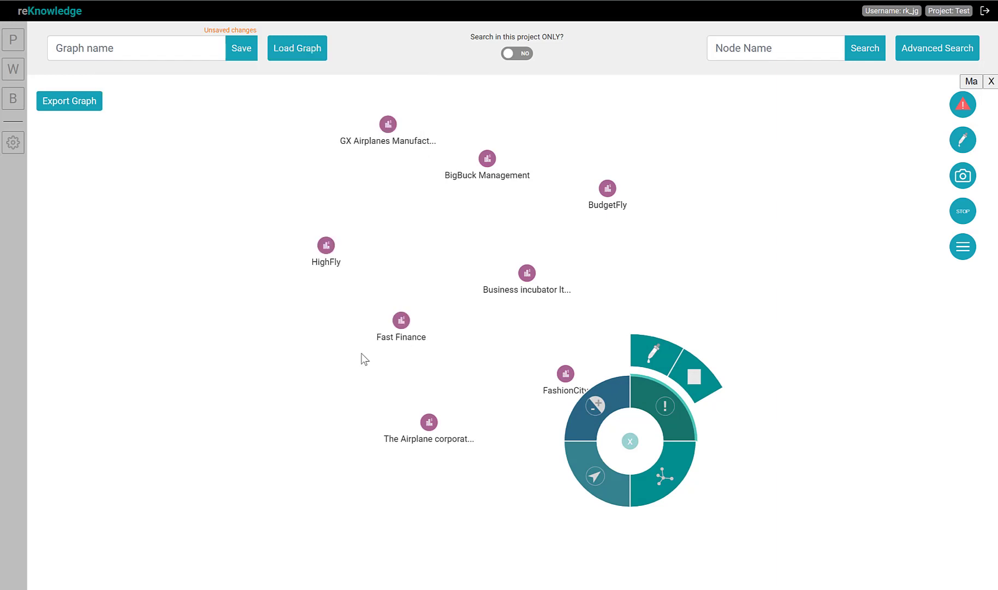
# Inspect BudgetFly's information and close the dialog
pyautogui.click(608, 192)
pyautogui.click(697, 172)
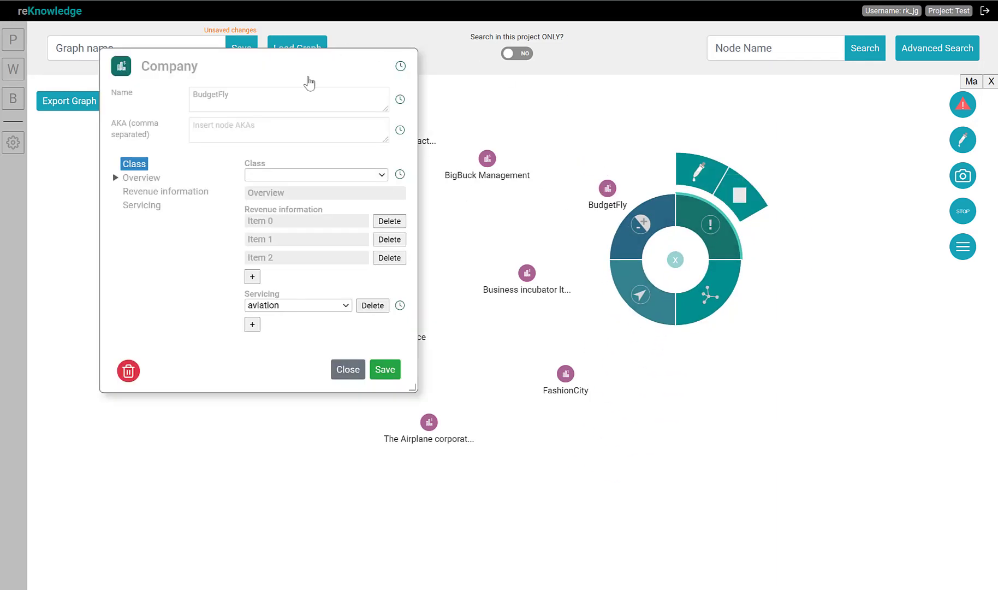
pyautogui.click(349, 370)
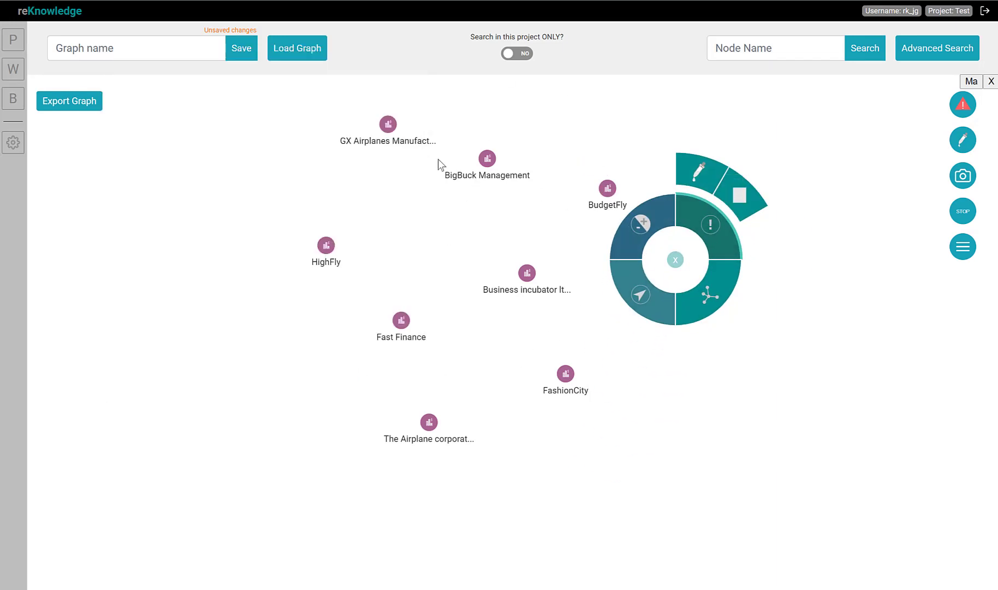
# Open HighFly's information to check its servicing
pyautogui.click(323, 247)
pyautogui.click(413, 225)
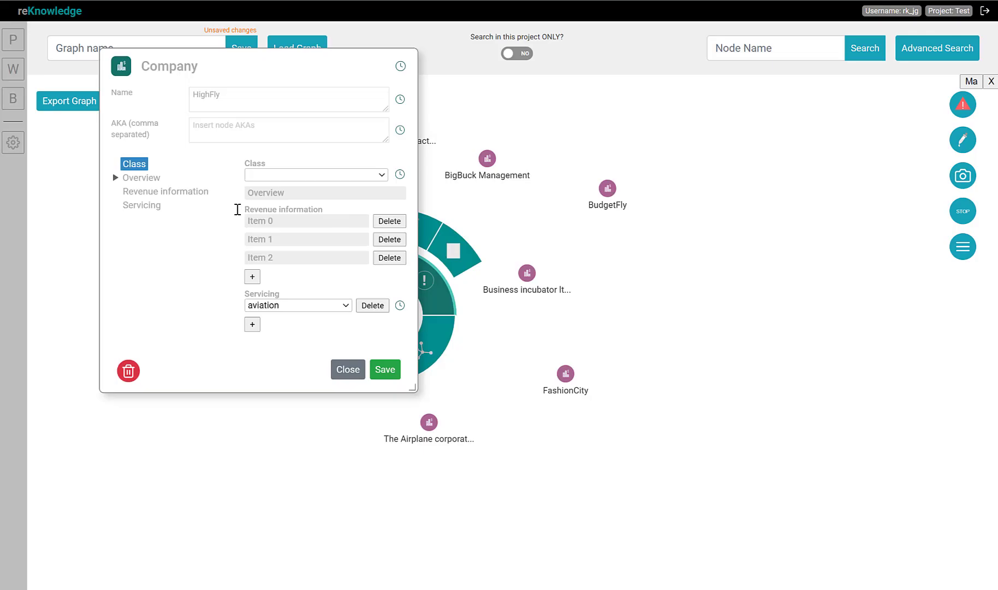
# Close the node dialog and, in Advanced Search, join the retail/aviation Servicing condition with a second Servicing condition matching defence using an and block
pyautogui.click(343, 370)
pyautogui.rightClick(690, 294)
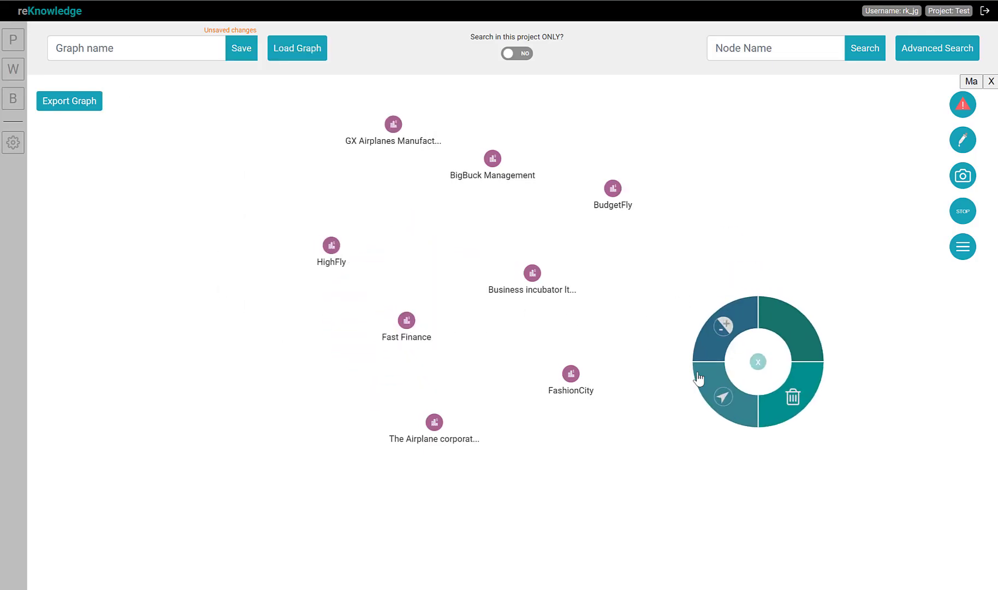
pyautogui.click(909, 55)
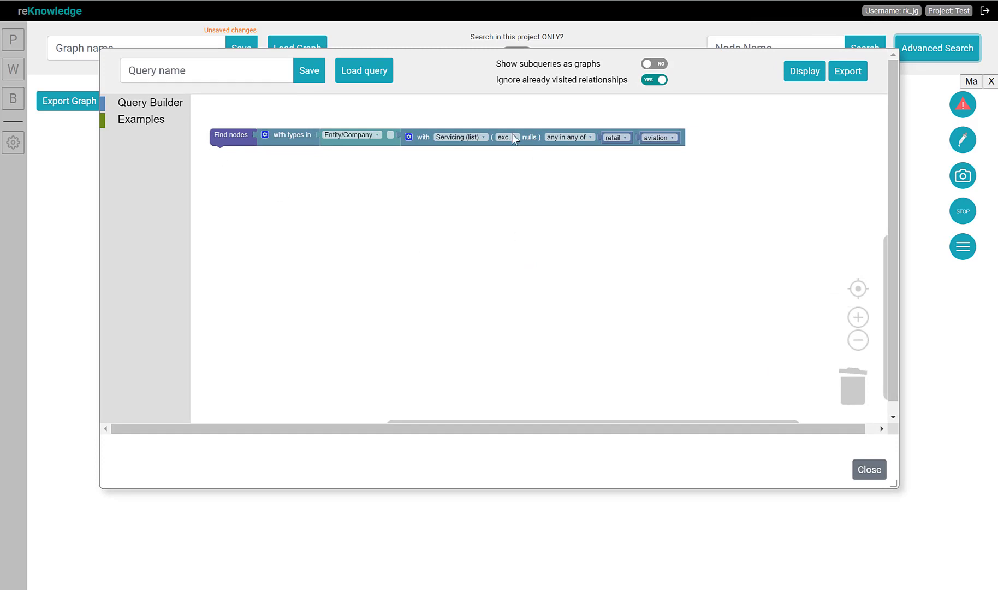
pyautogui.click(167, 107)
pyautogui.moveTo(224, 338); pyautogui.dragTo(471, 157)
pyautogui.moveTo(721, 160); pyautogui.dragTo(852, 389)
pyautogui.click(655, 158)
pyautogui.click(639, 328)
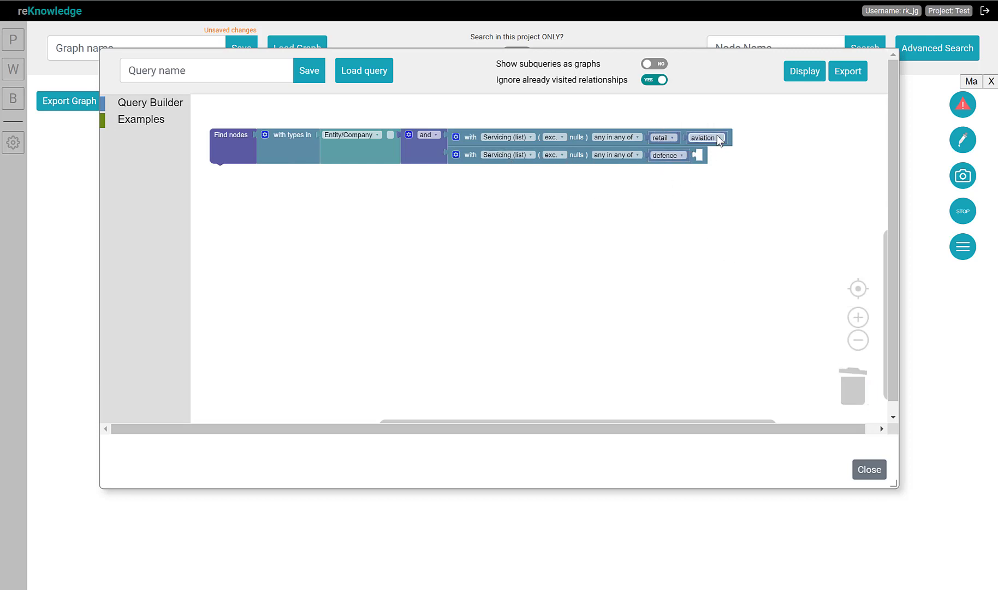
# Display the query results and inspect The Airplane corporation's information, then close the dialog
pyautogui.click(797, 76)
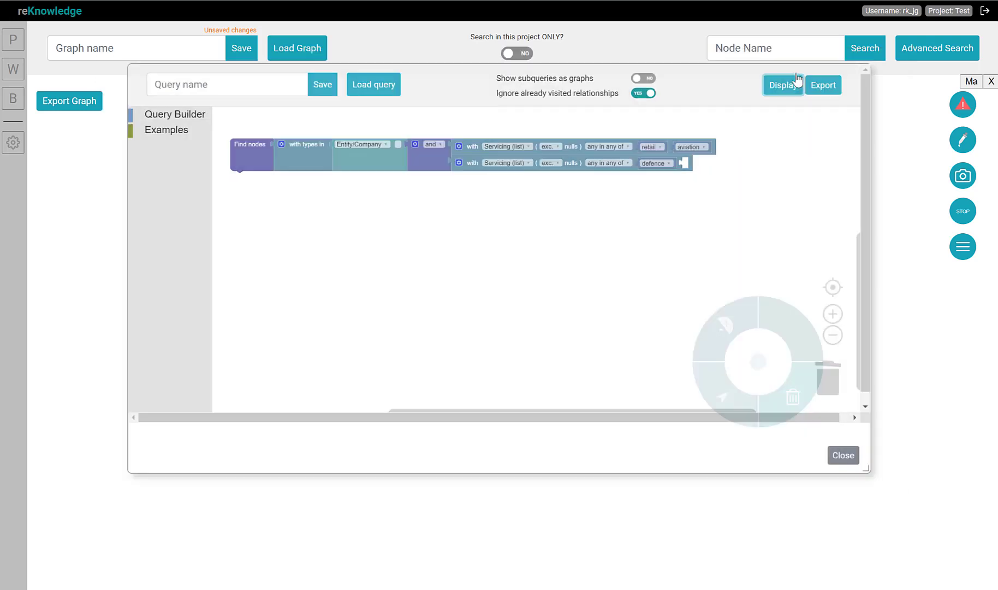
pyautogui.scroll(-4, 444, 164)
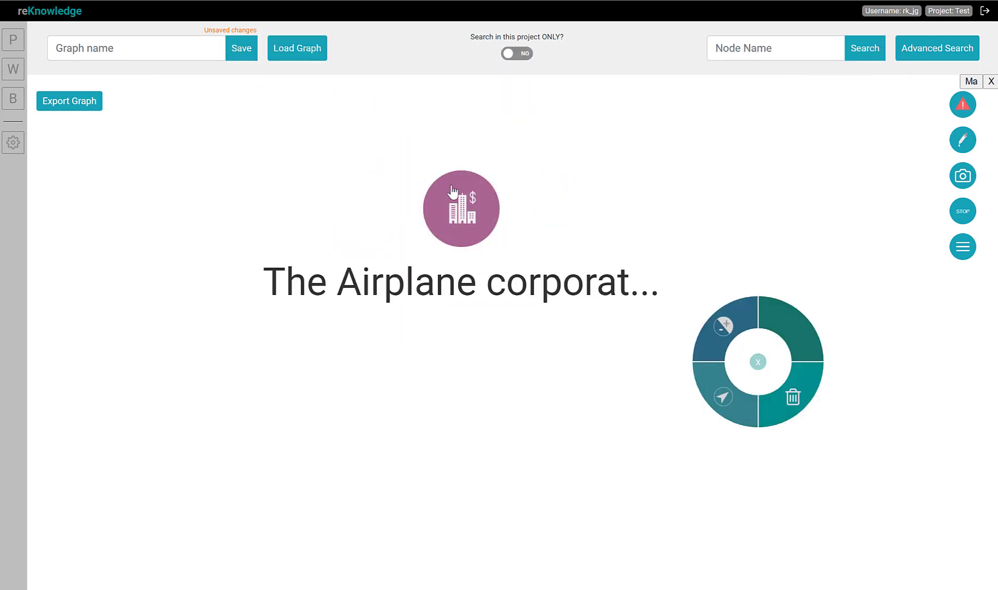
pyautogui.click(478, 213)
pyautogui.click(597, 229)
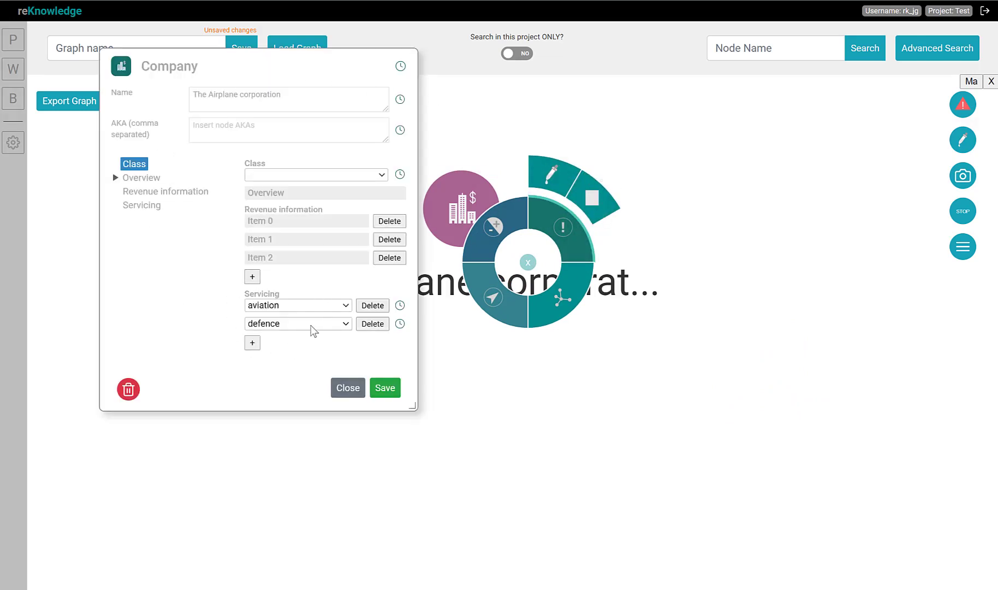
pyautogui.click(346, 388)
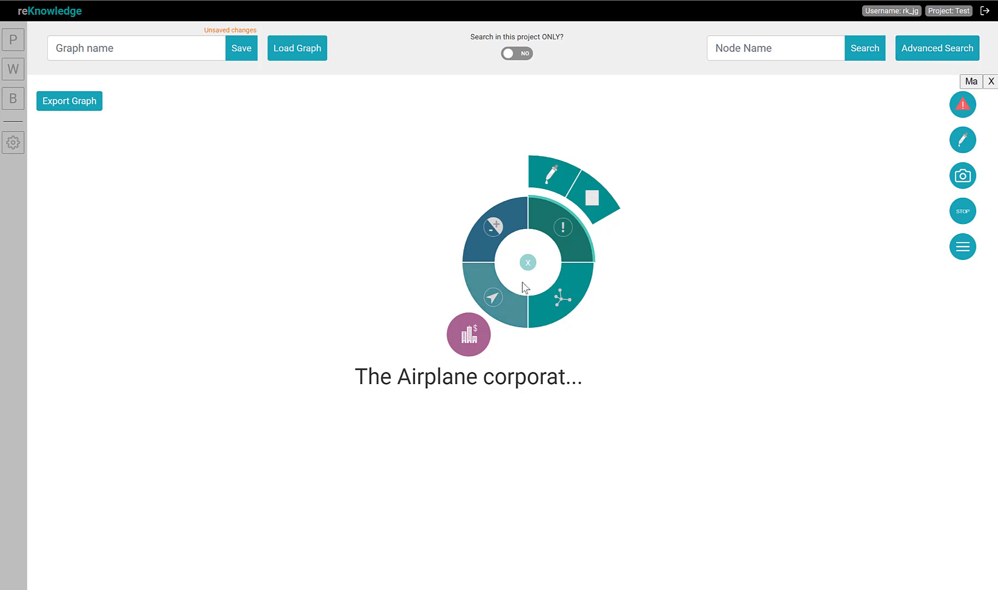
# Clear all displayed nodes from the graph canvas
pyautogui.click(653, 268)
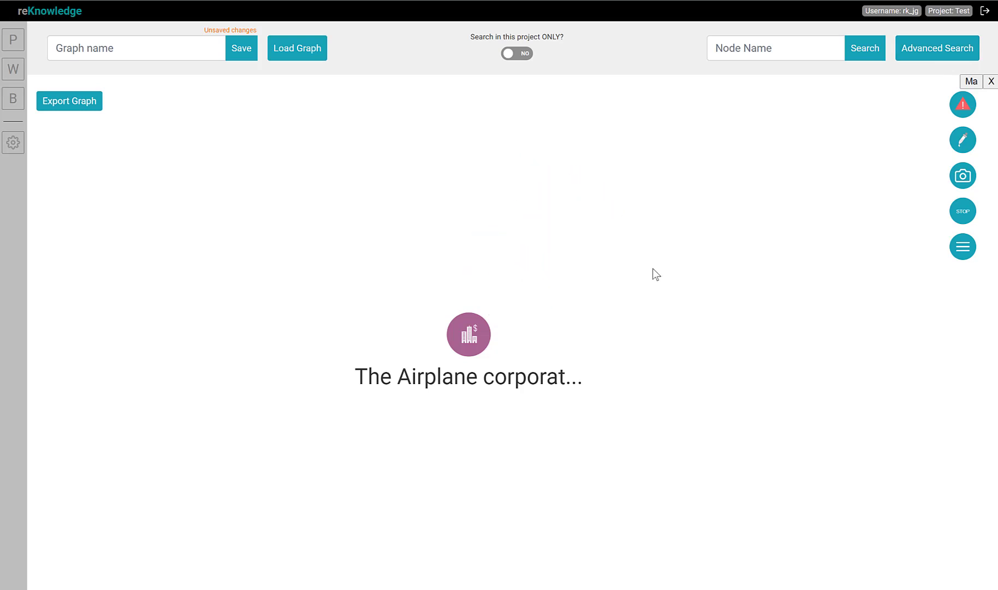
pyautogui.rightClick(652, 268)
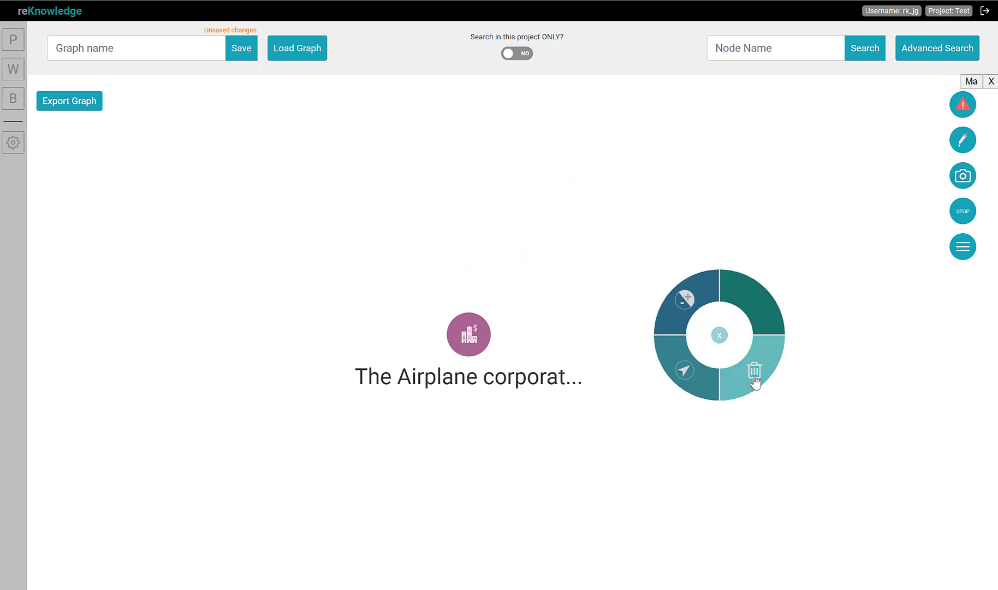
pyautogui.click(763, 383)
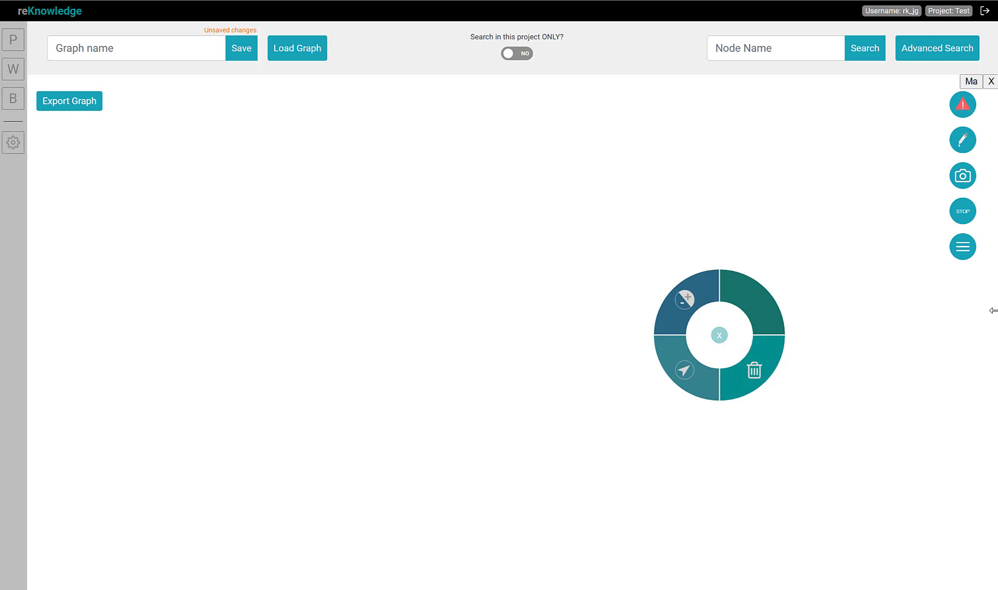